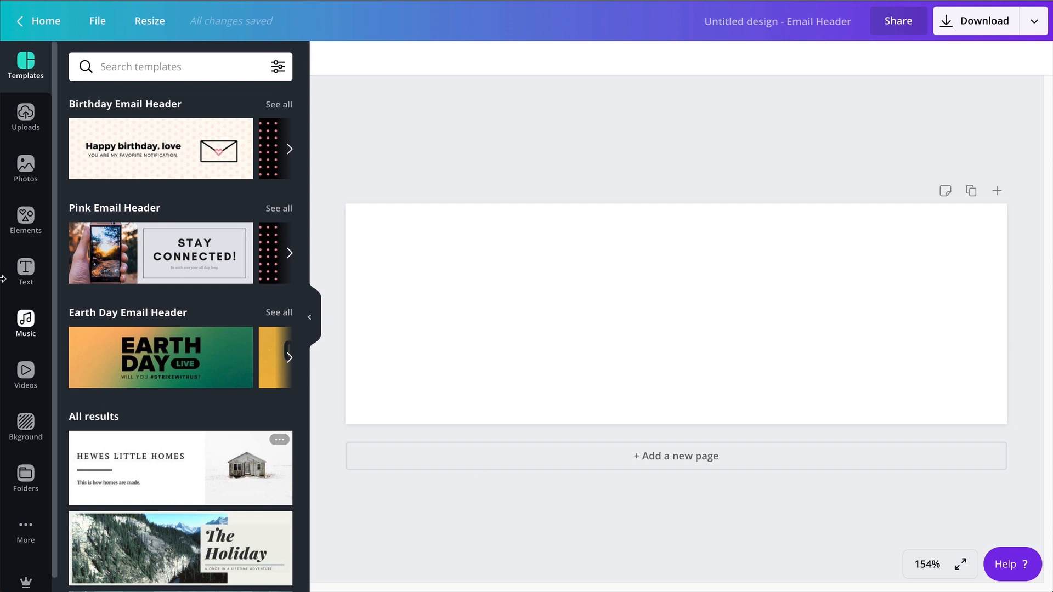
Add a second page to the design and fill it with the single-image grid.
click(564, 456)
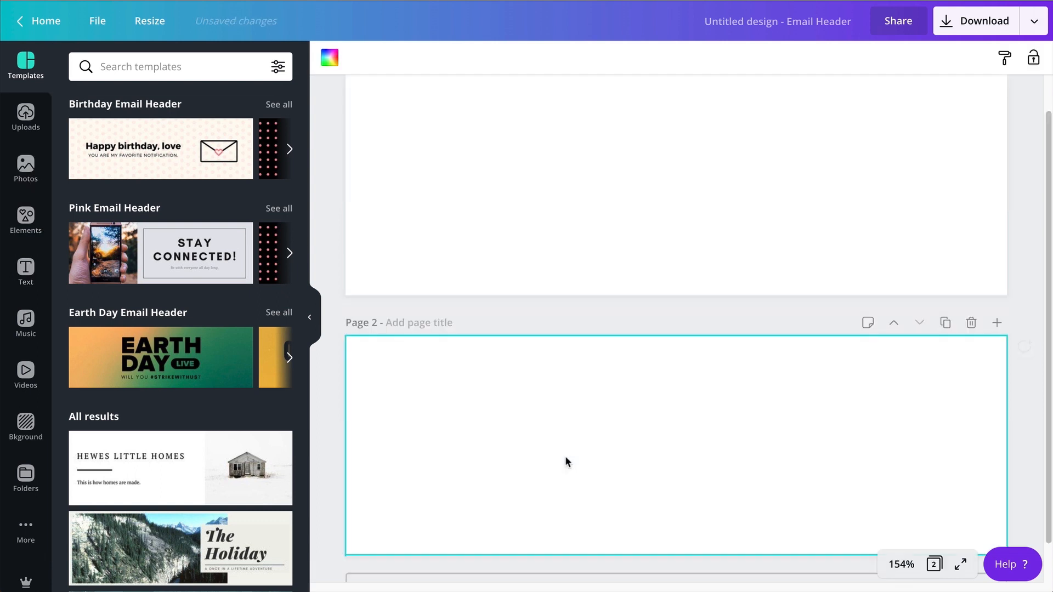
scroll(636, 288, up, 2)
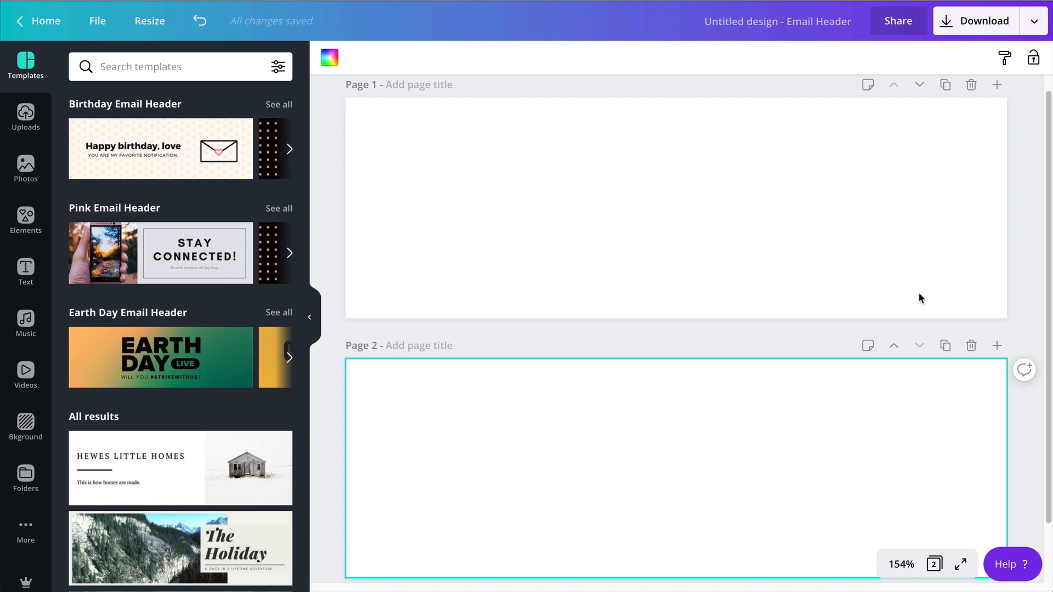
scroll(683, 381, down, 1)
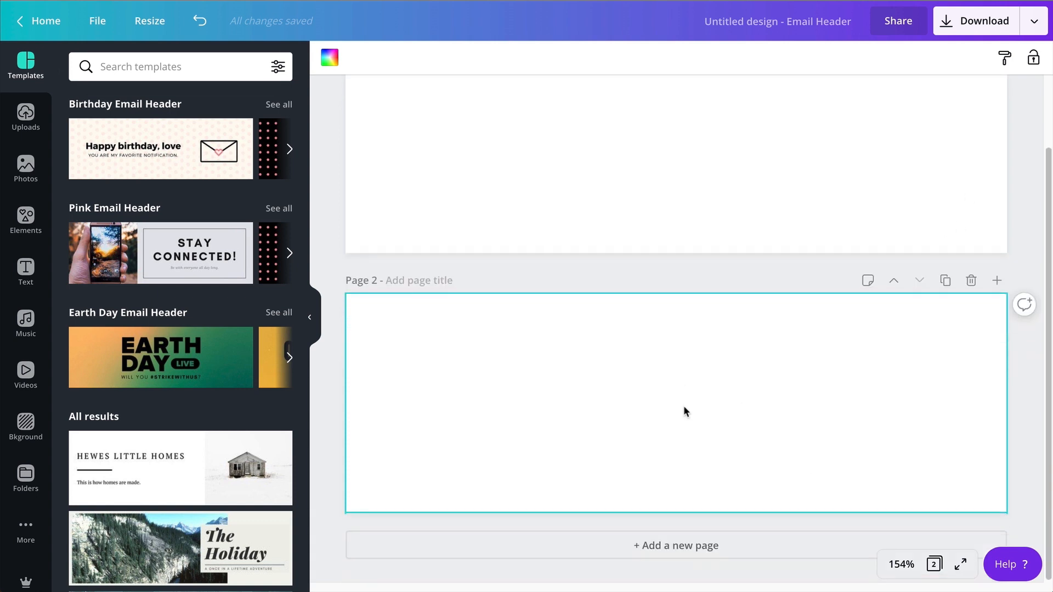
click(26, 220)
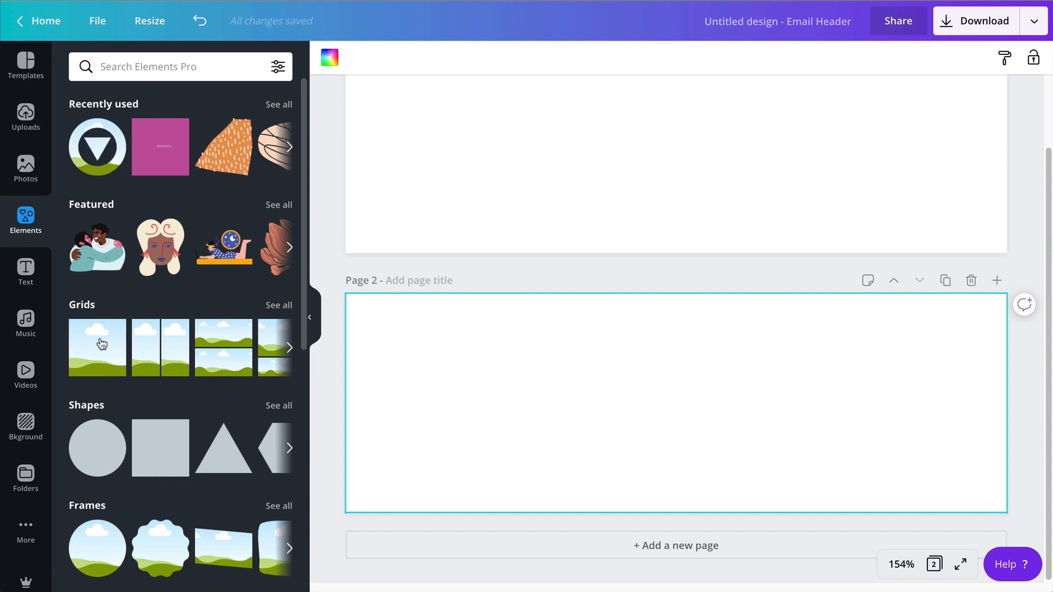
click(100, 343)
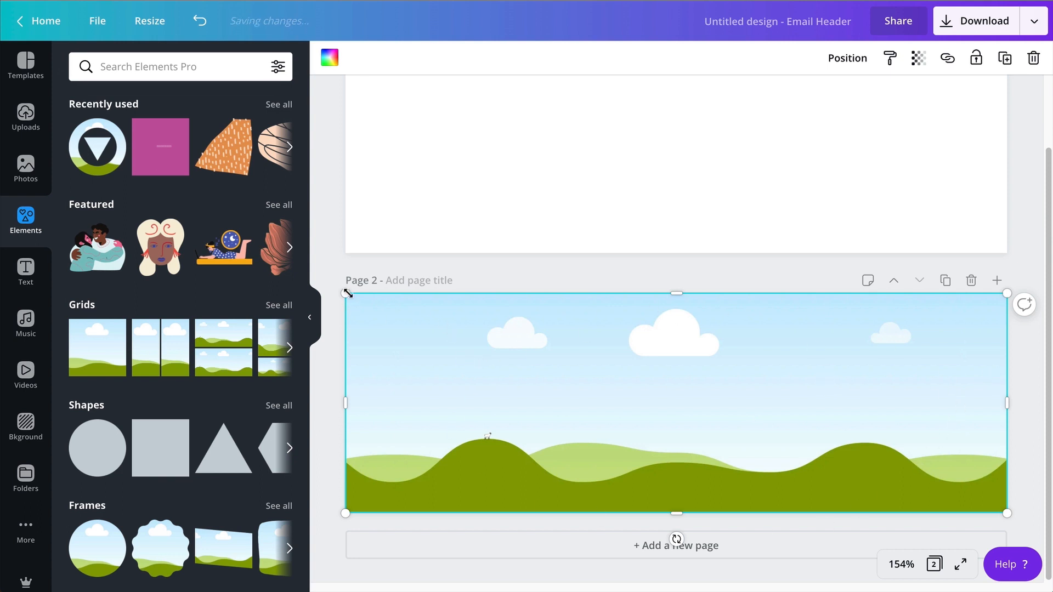
Shrink the page 2 grid, move it near the page's middle, and stretch its height to 160.
drag(345, 293, 786, 365)
drag(833, 421, 566, 403)
drag(599, 342, 596, 314)
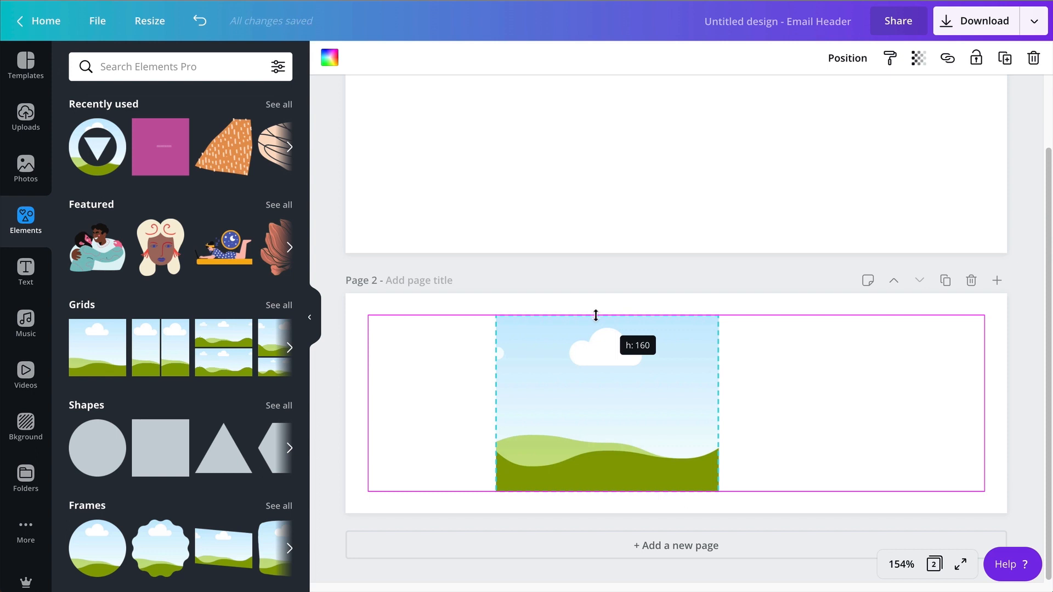
drag(595, 315, 595, 317)
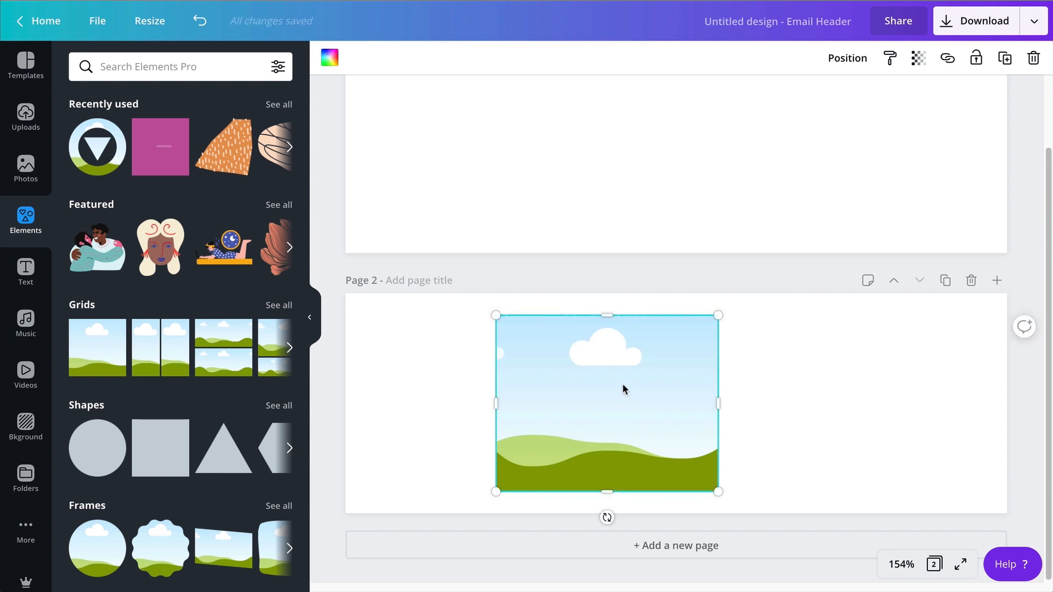
Duplicate the grid so two equal frames sit side by side, one in the middle and one near the page's right margin.
drag(627, 410, 892, 415)
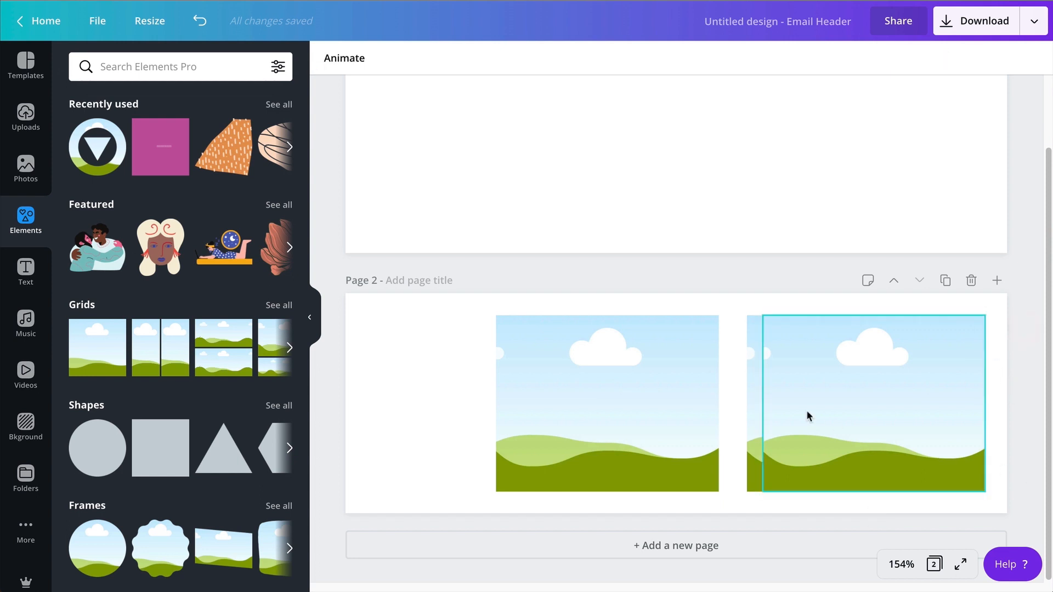
drag(808, 416, 610, 412)
click(782, 418)
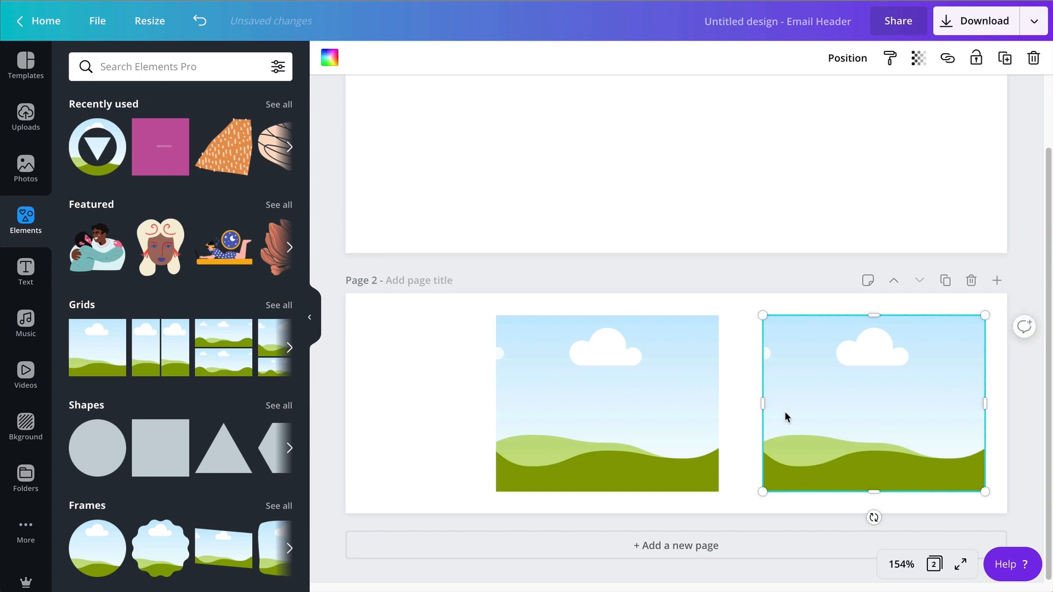
Widen the right grid leftwards to 215 and stretch the middle grid leftwards to match it.
drag(762, 406, 747, 406)
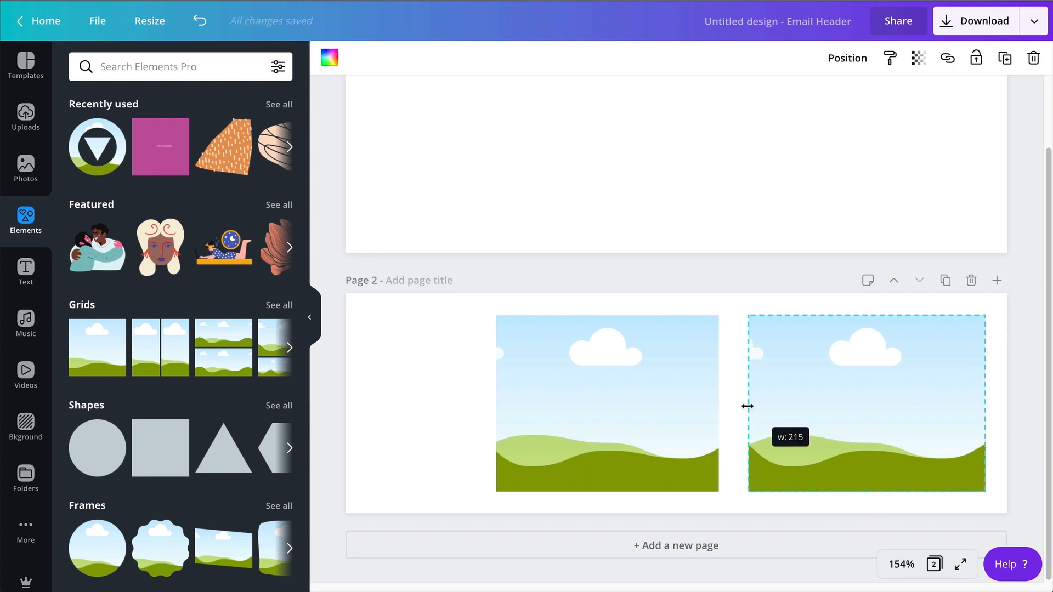
drag(747, 405, 748, 405)
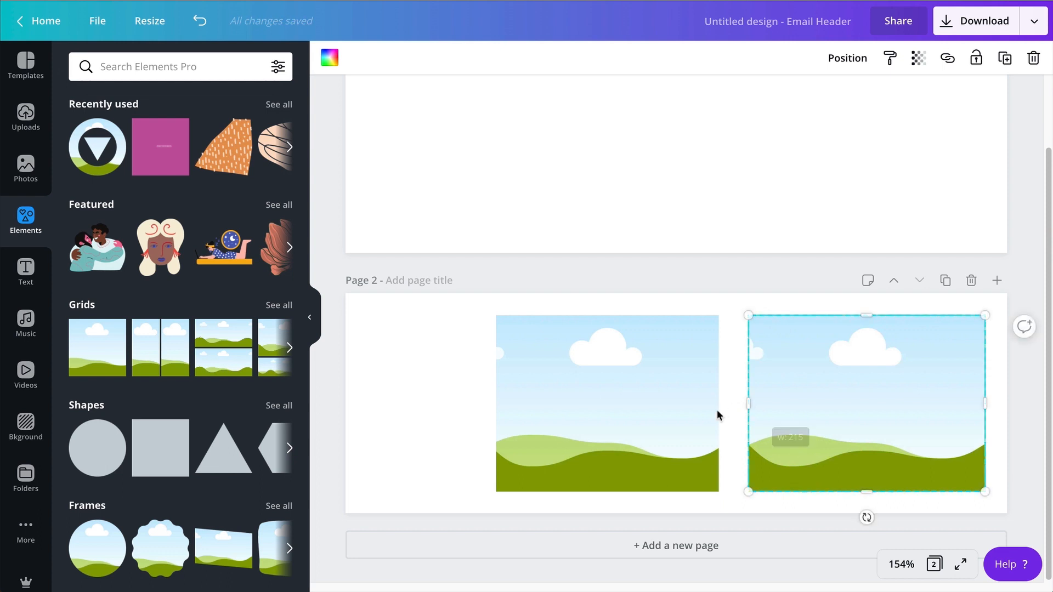
click(663, 416)
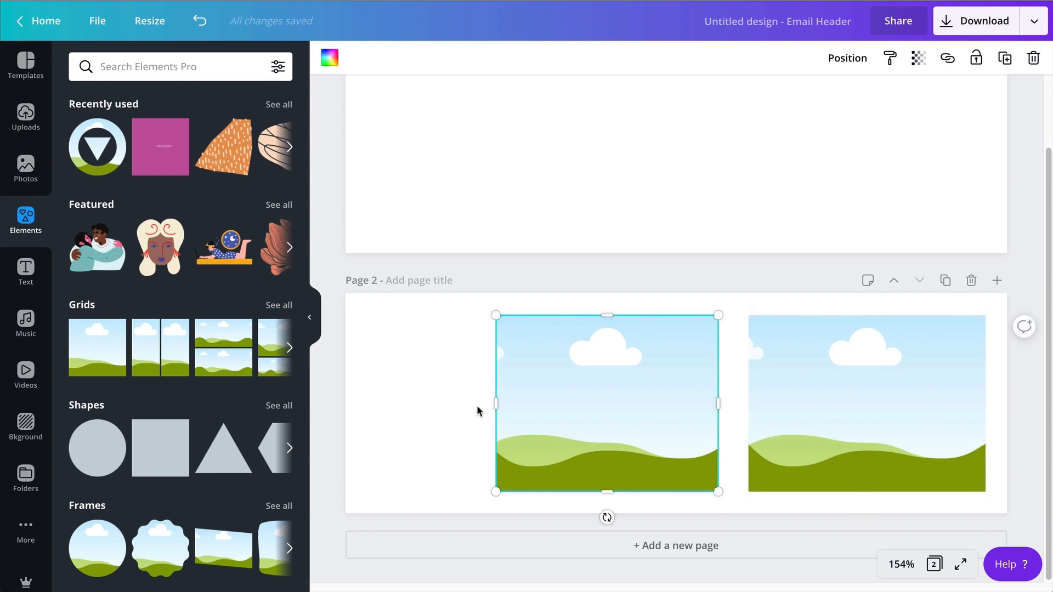
drag(495, 403, 478, 402)
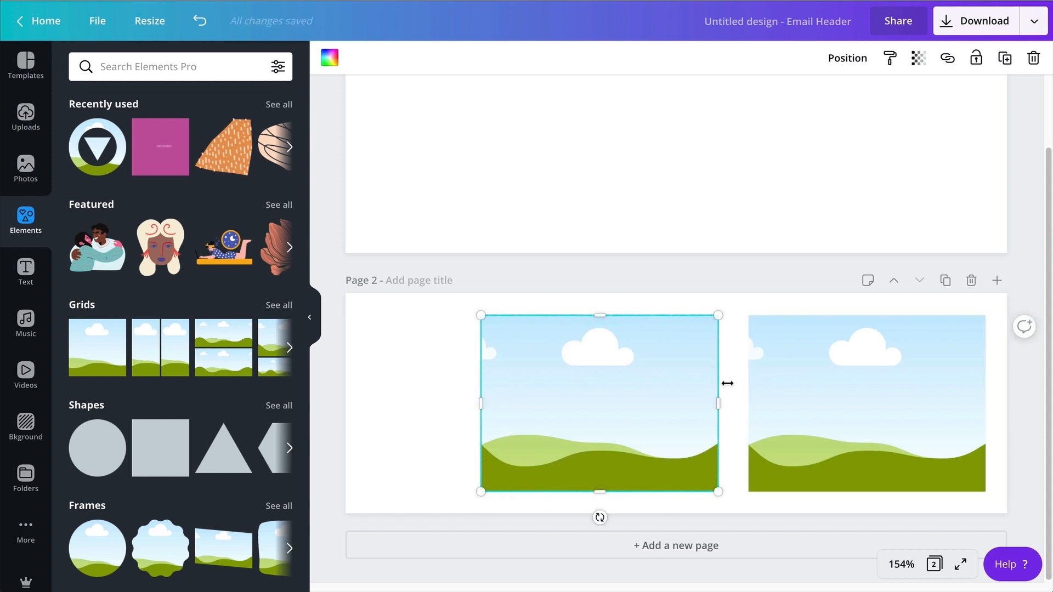
Add a square, shrink it to a spacer filling the right page margin, and shift the right grid flush against it.
click(164, 436)
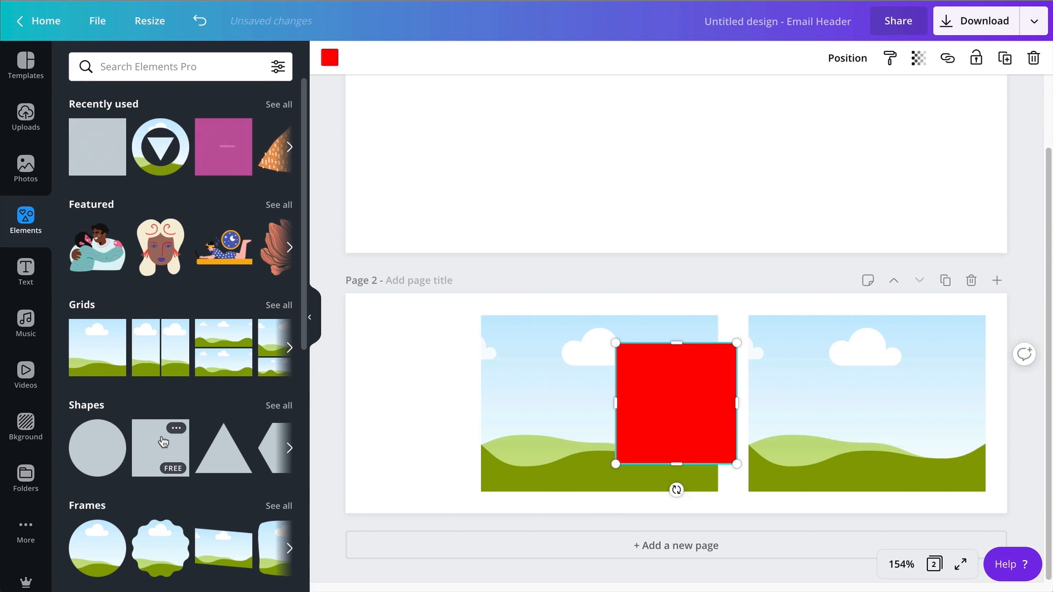
drag(616, 463, 991, 352)
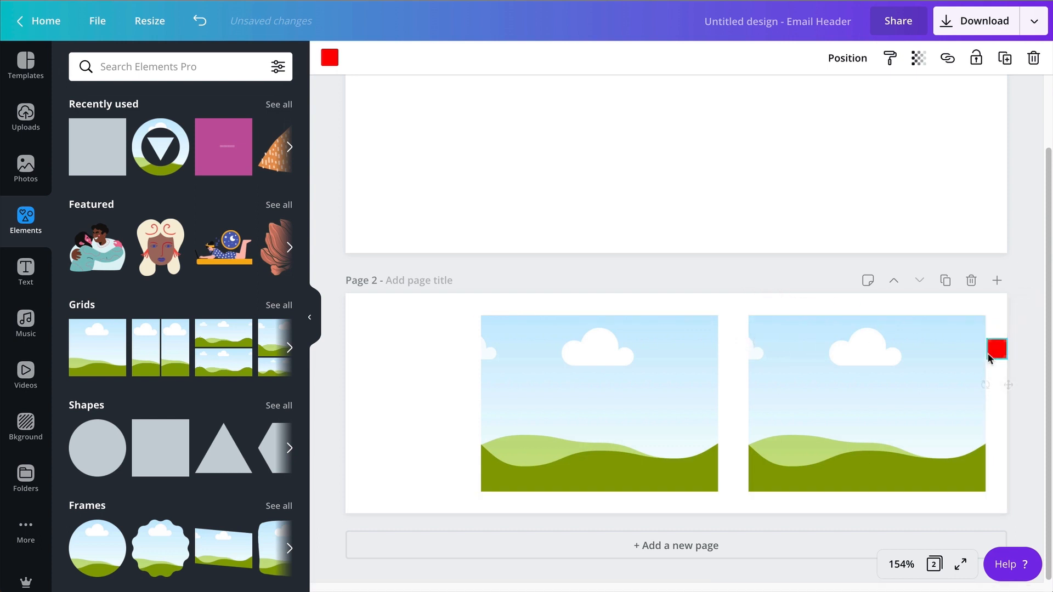
click(899, 564)
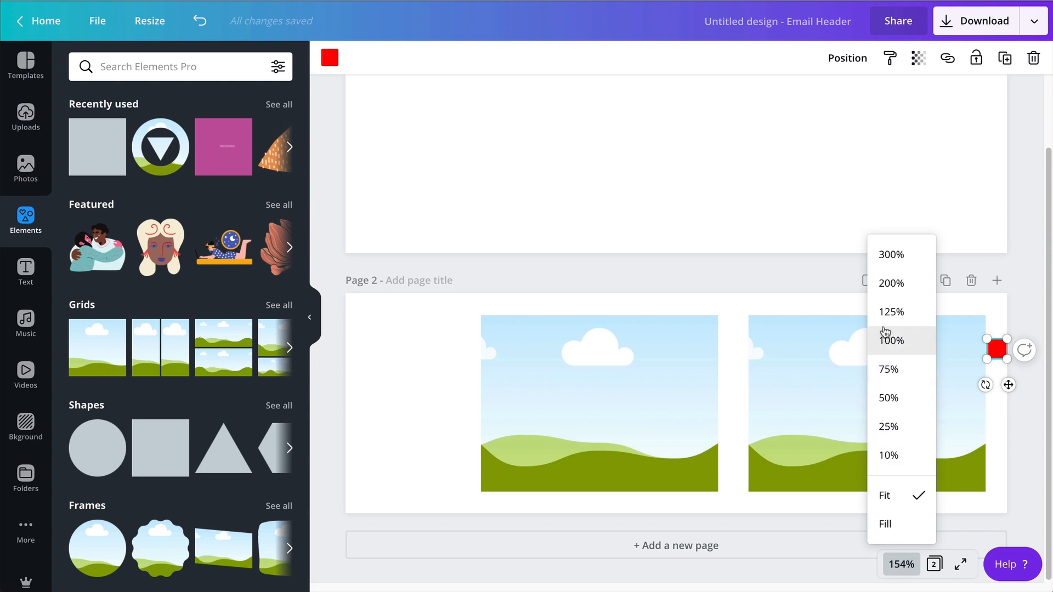
click(888, 283)
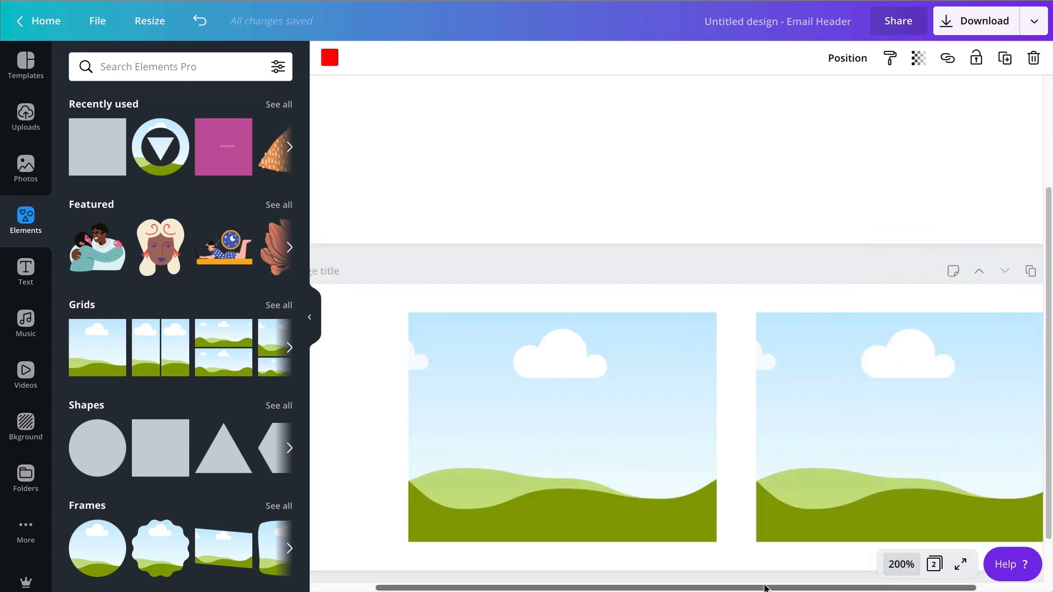
scroll(868, 571, right, 3)
click(827, 463)
scroll(823, 395, left, 1)
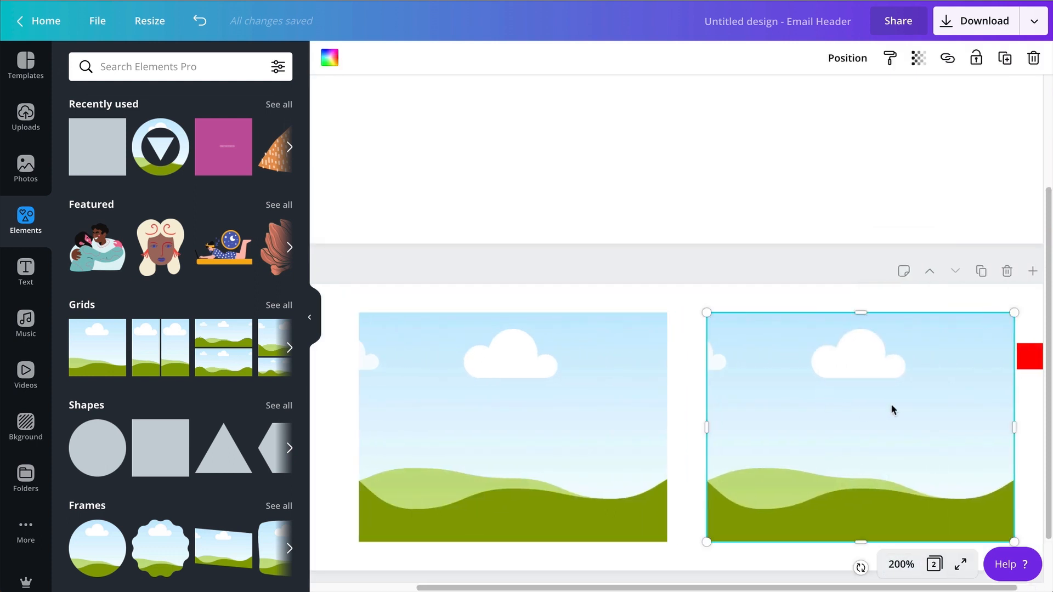
drag(893, 404, 898, 406)
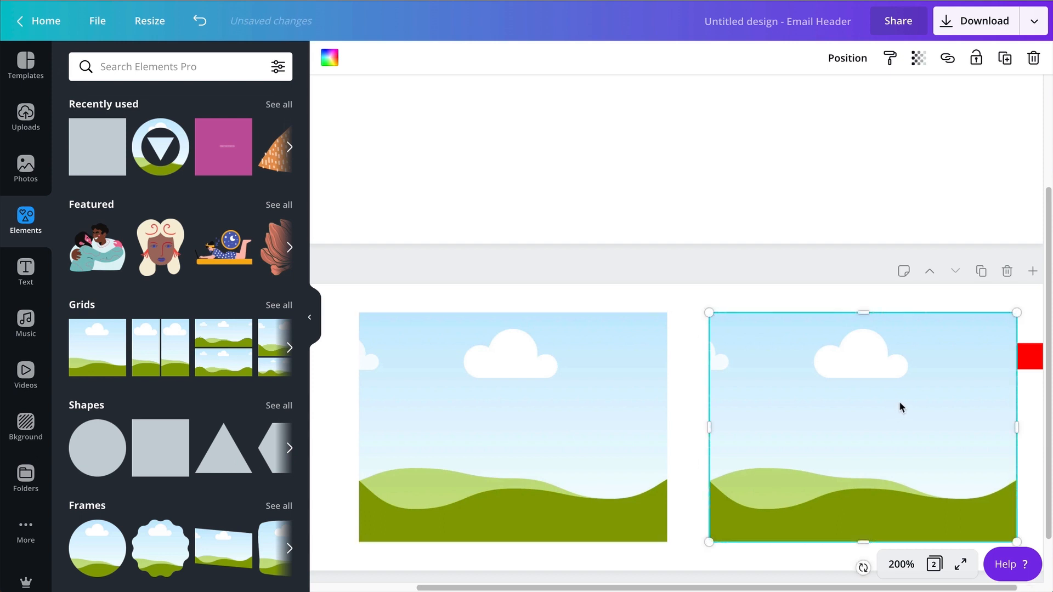
Move the red spacer square into the gap between the grids and shift the left grid flush against it.
drag(1021, 360, 697, 382)
drag(513, 456, 524, 456)
scroll(550, 550, down, 1)
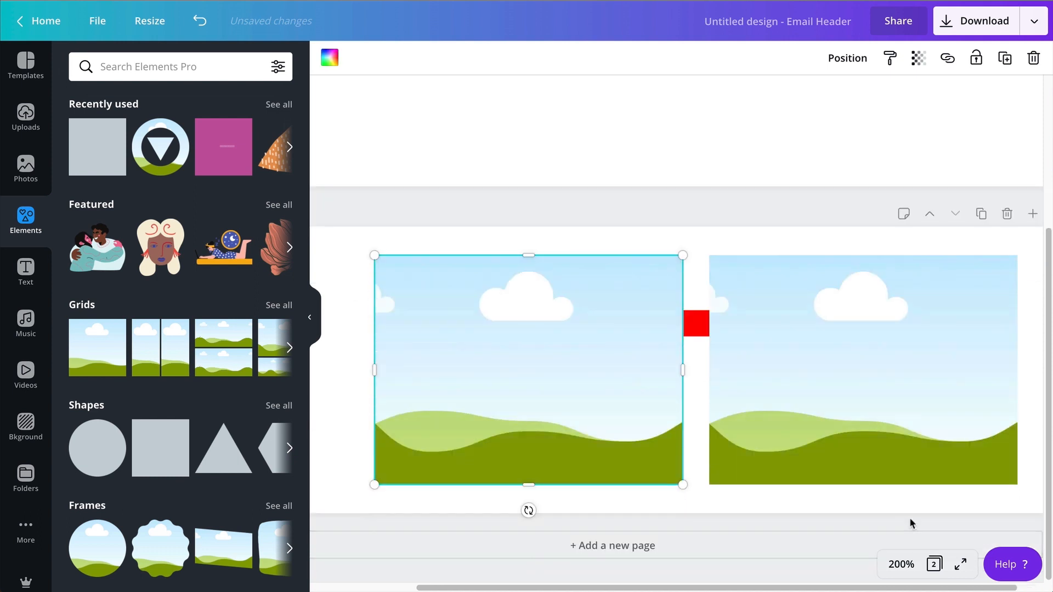
click(892, 565)
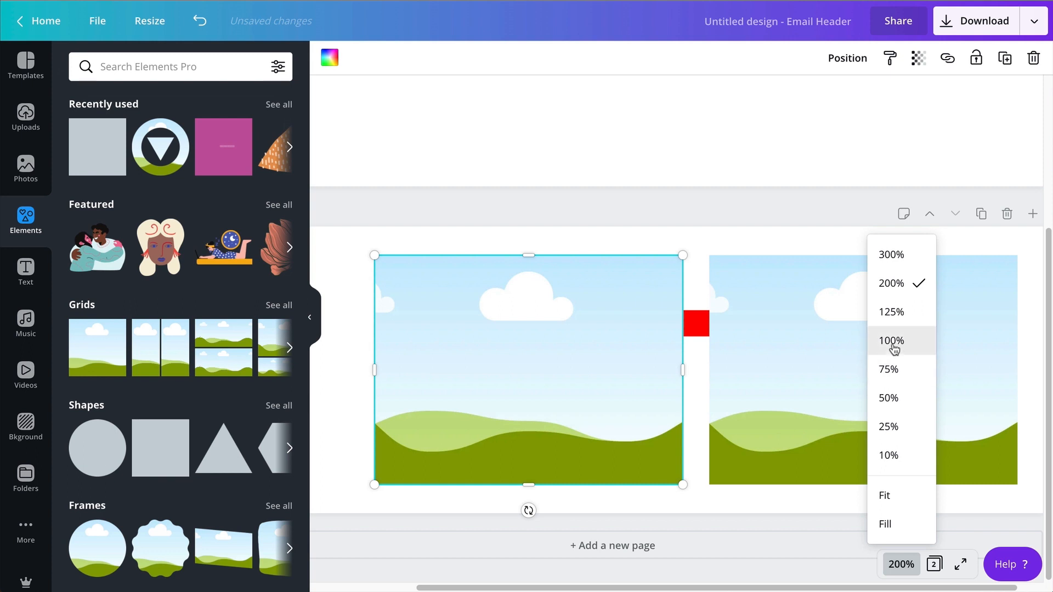
click(894, 323)
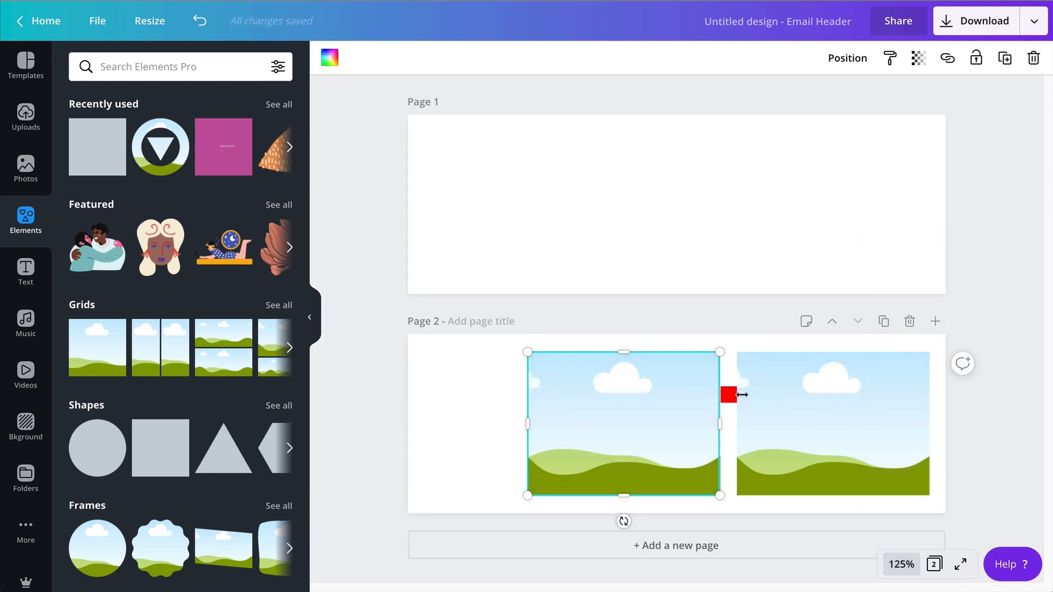
Take the red spacer square out of the gap between the two grids and delete it.
click(761, 399)
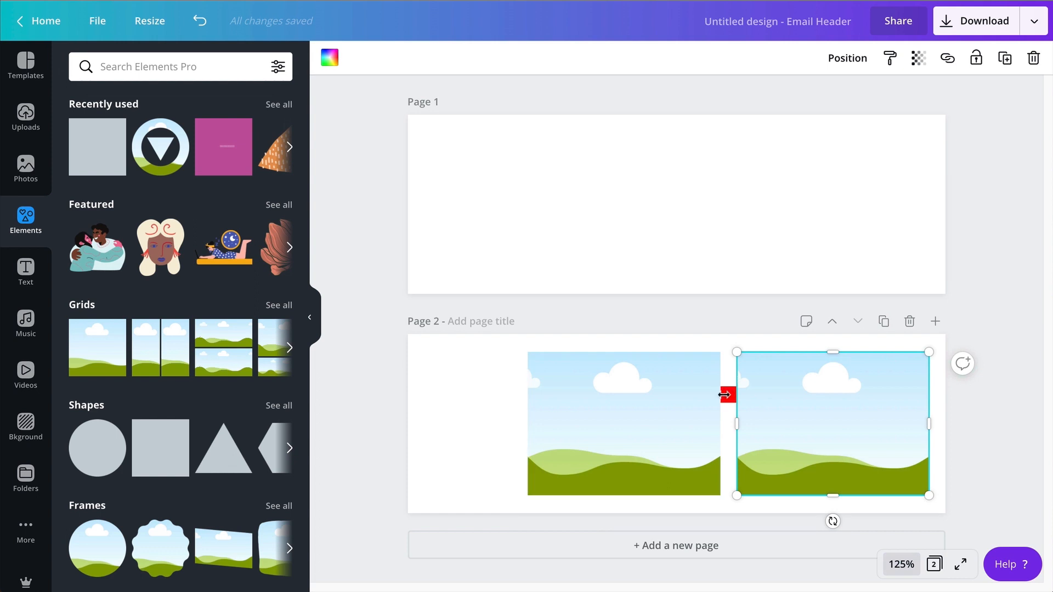
click(728, 337)
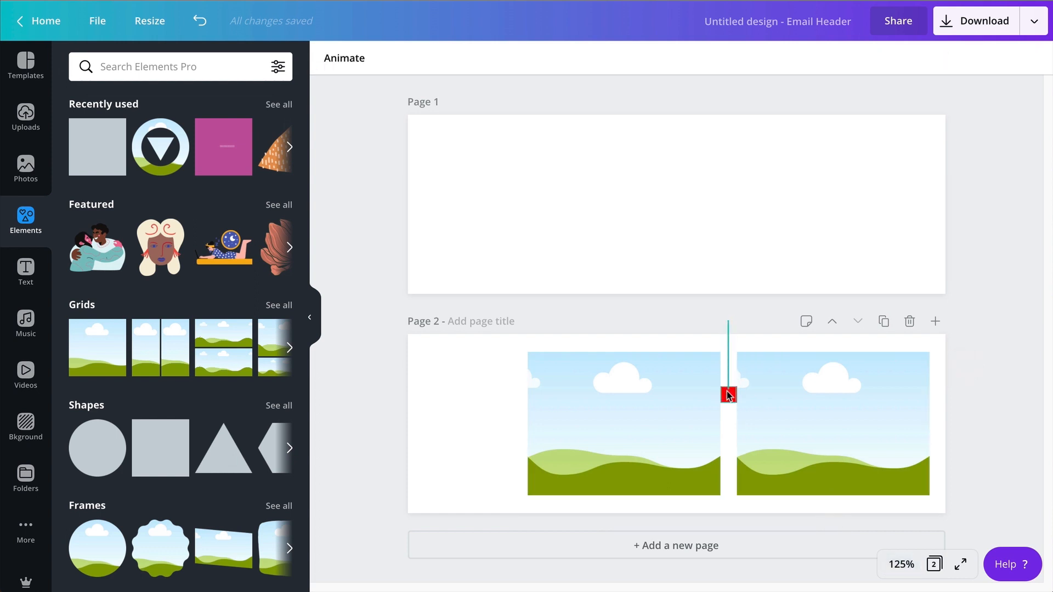
click(727, 395)
drag(739, 428, 485, 466)
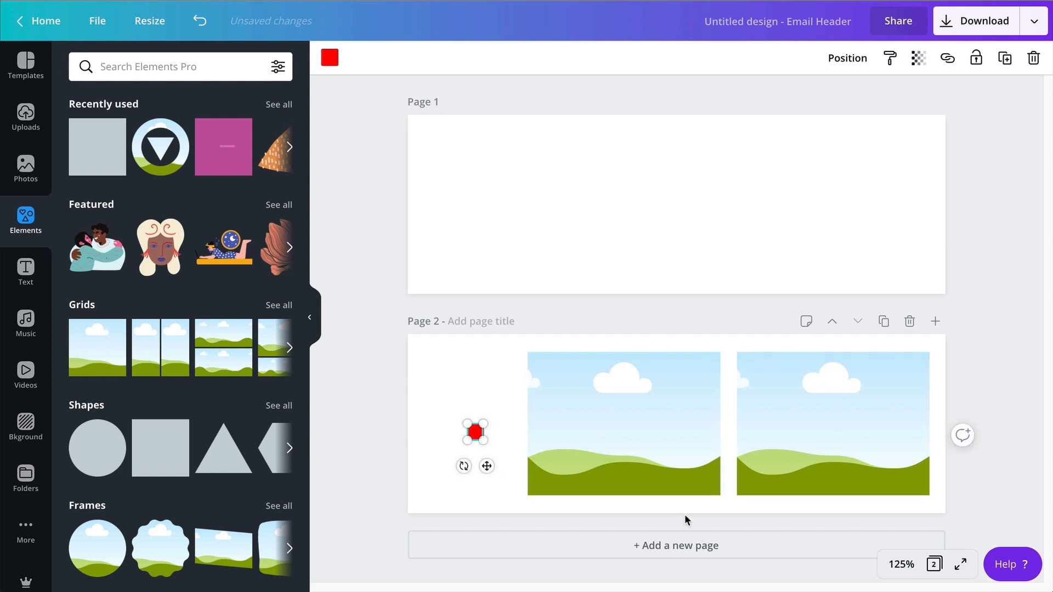
drag(487, 465, 508, 485)
key(Delete)
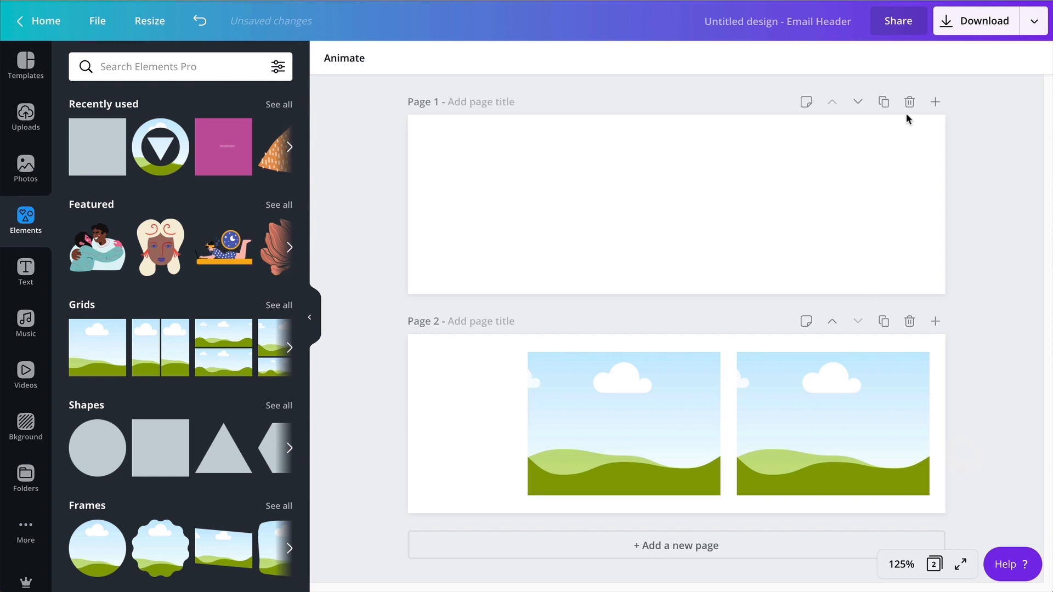
Delete the blank first page and duplicate the page containing the two grids.
click(908, 102)
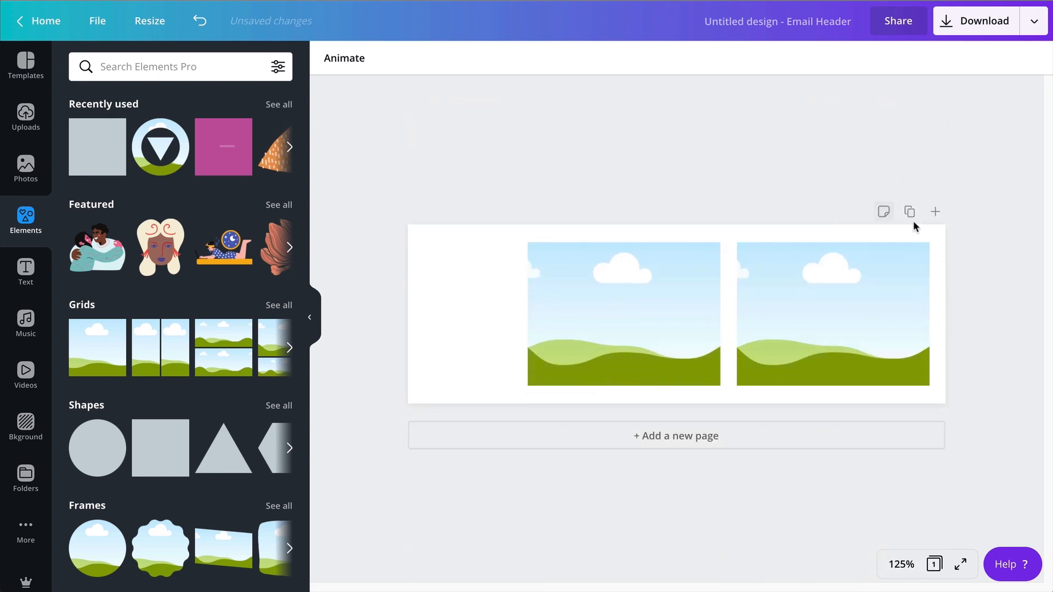
click(907, 212)
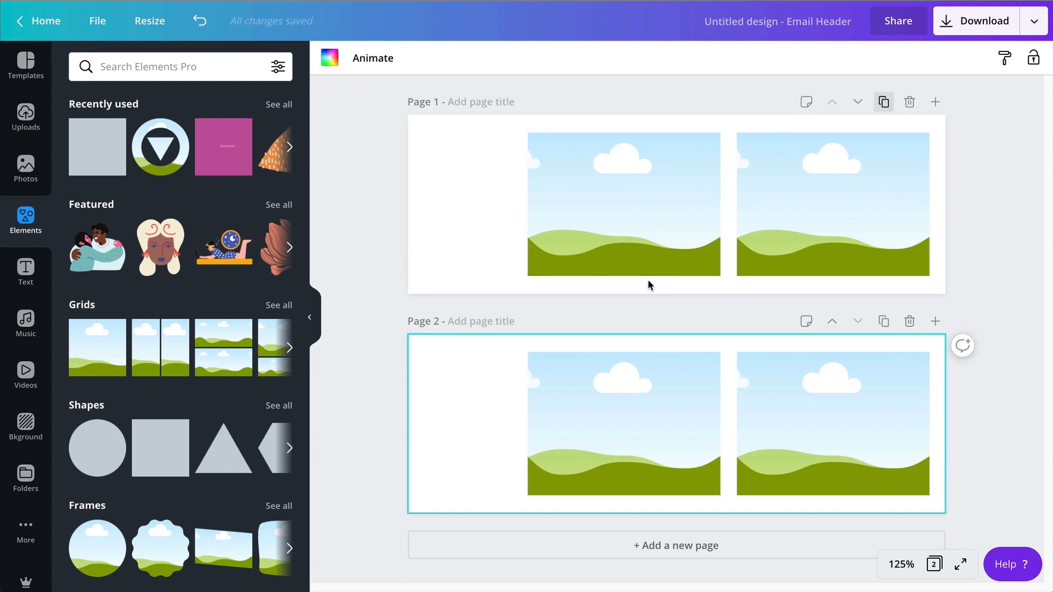
Add a text box at the left of page 1's grids reading "New Summer Collection".
click(474, 270)
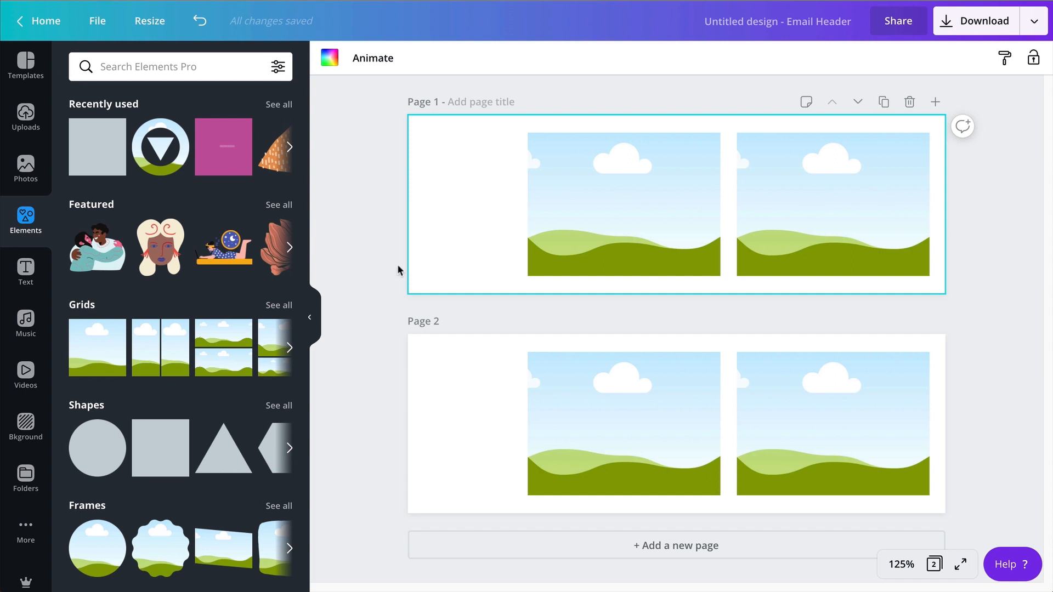
key(t)
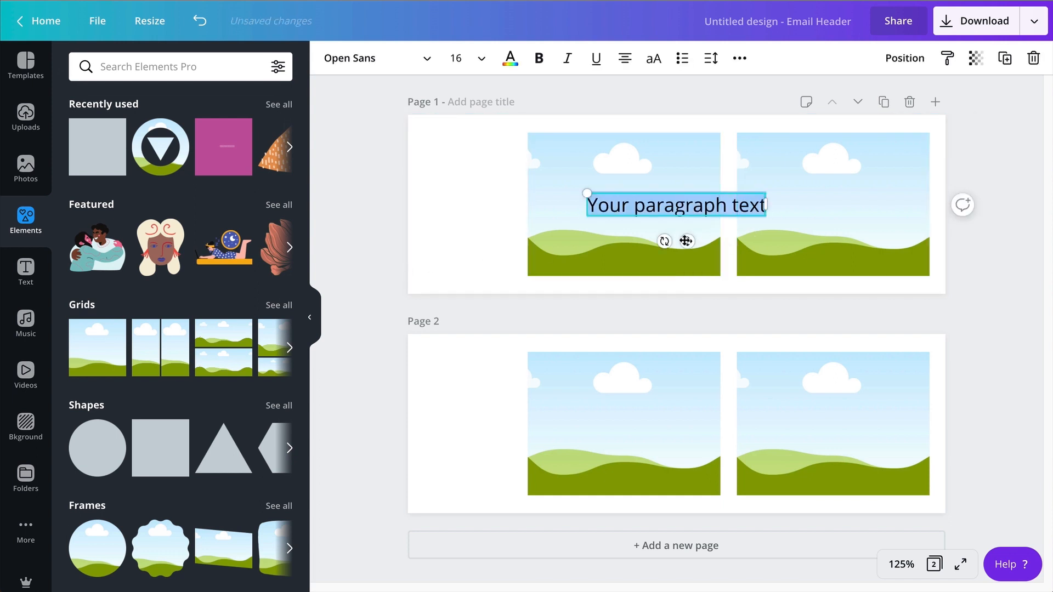
drag(687, 240, 524, 205)
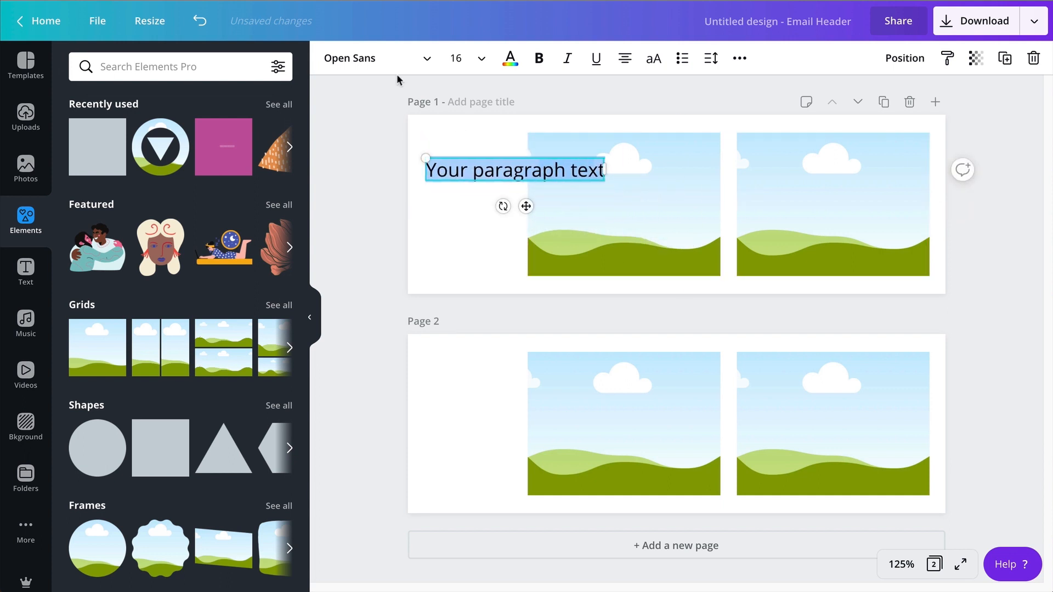
text(New Su)
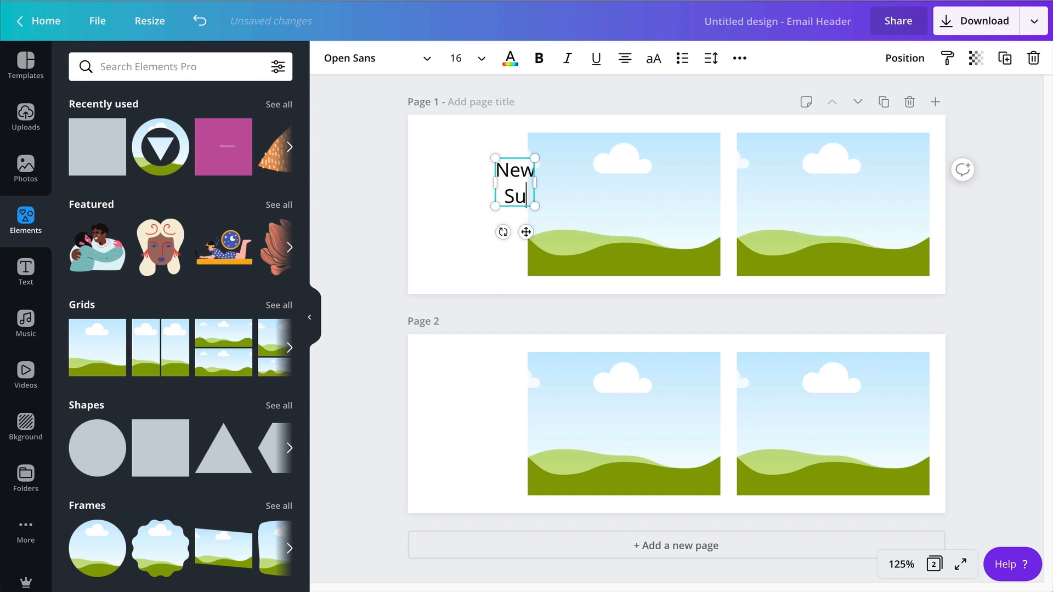
text(mmer Collection)
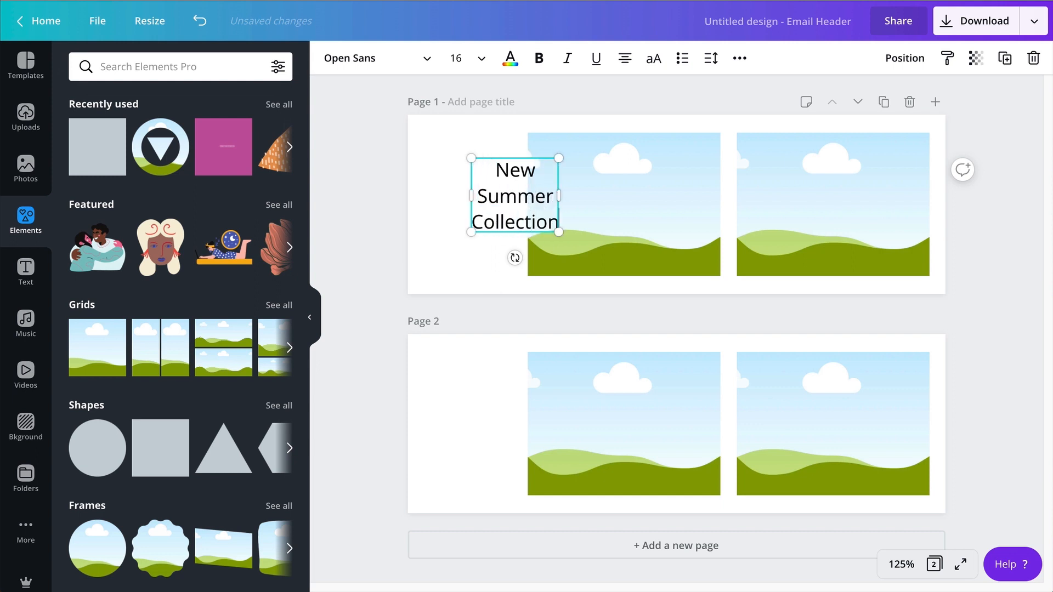
Left-align page 1's heading text and set it in uppercase Glacial Indifference.
key(ctrl+a)
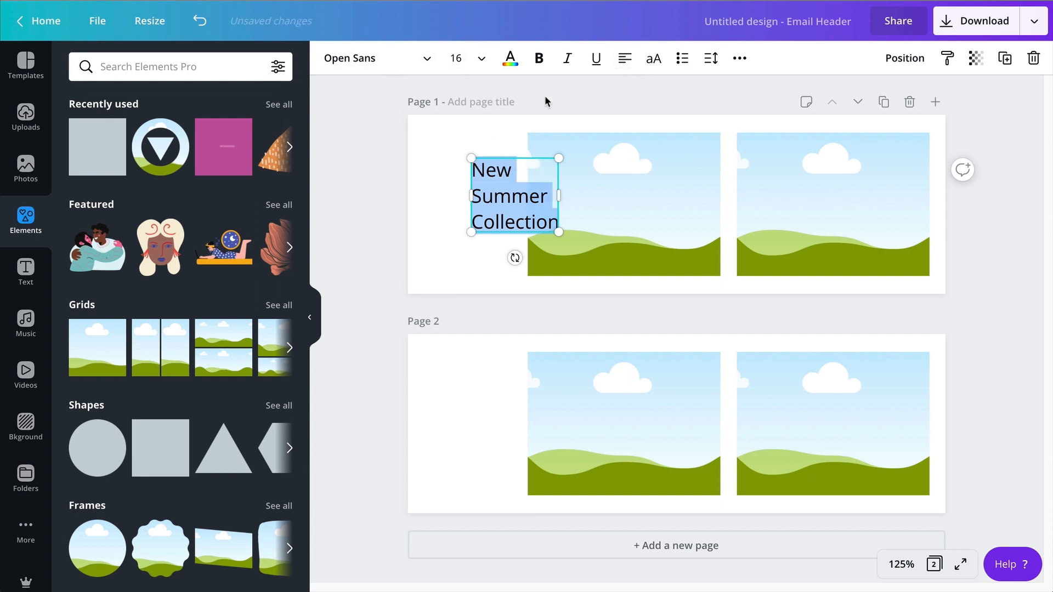
click(344, 68)
click(243, 69)
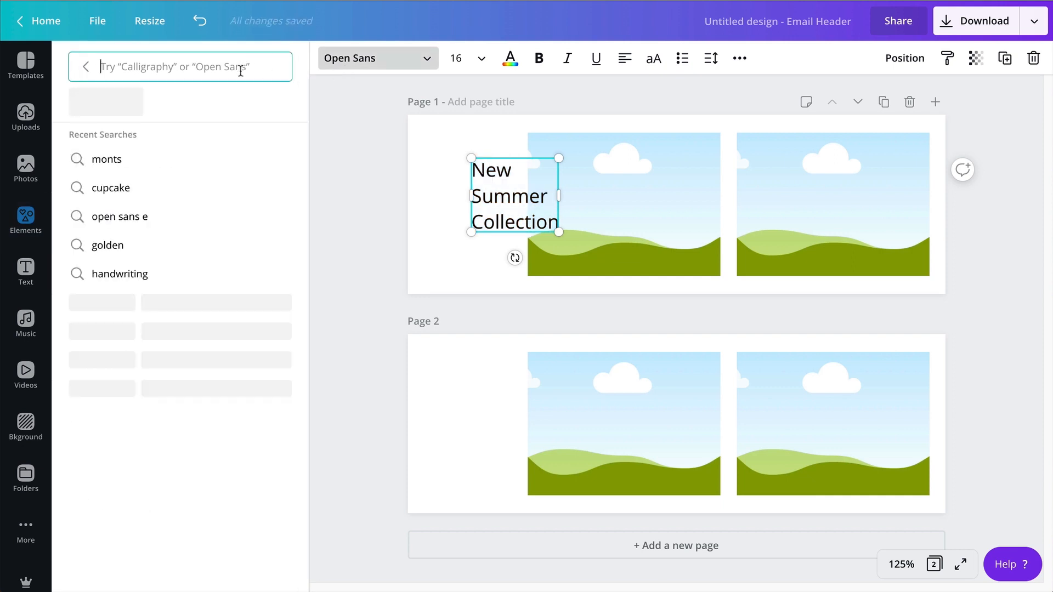
text(Glaciar)
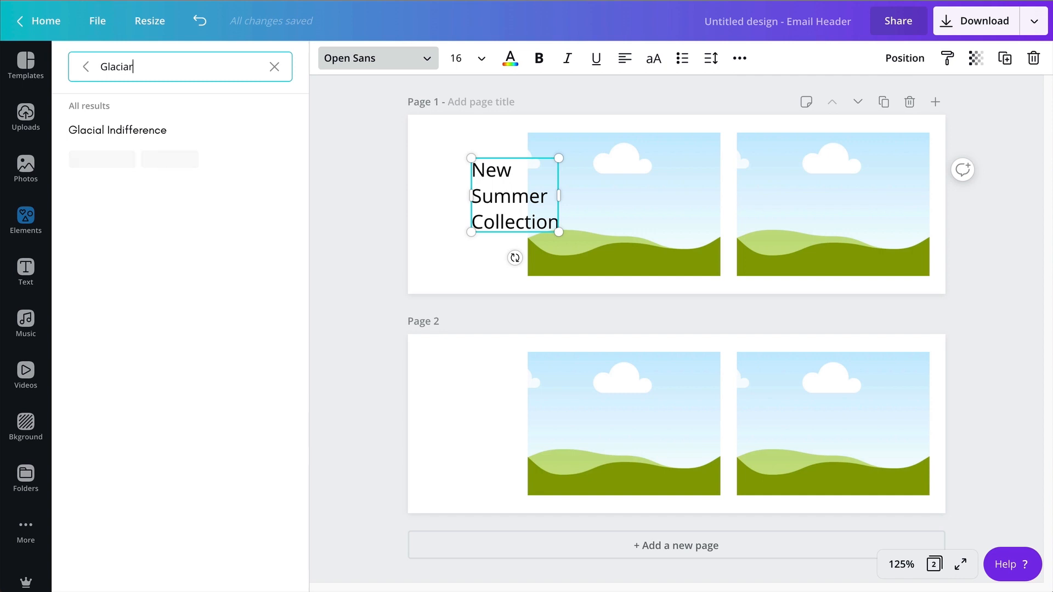
click(139, 137)
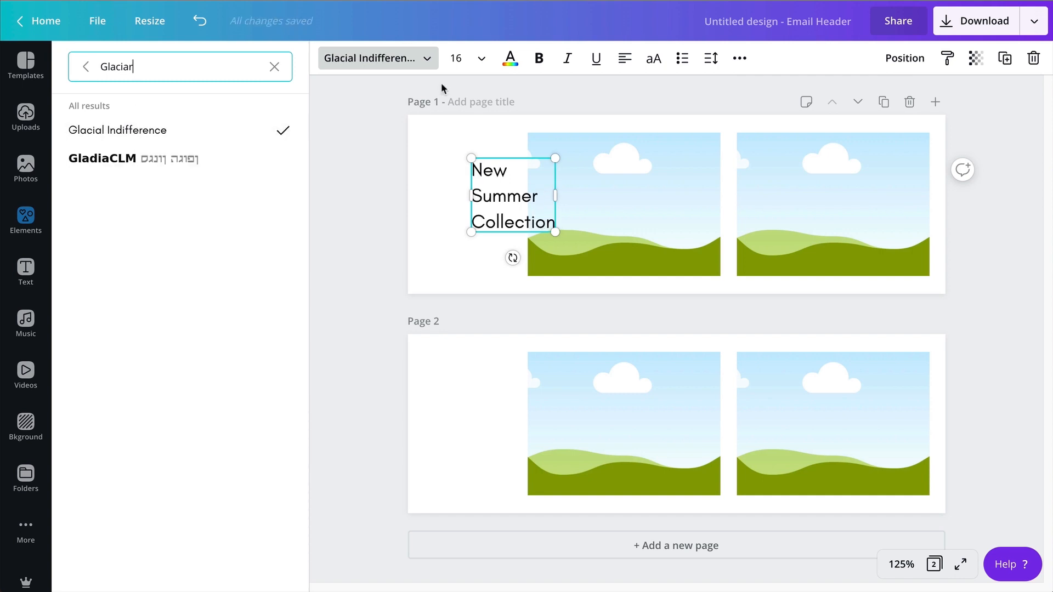
click(653, 59)
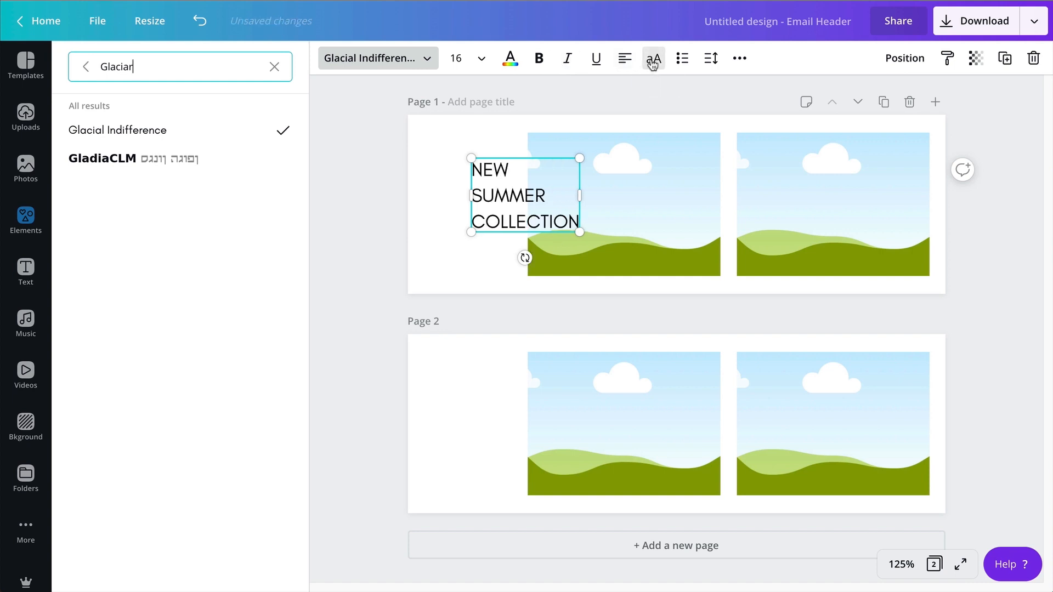
Move the heading toward page 1's left edge and enlarge it to about 168 by 115, font size 22.3.
click(387, 226)
double_click(478, 200)
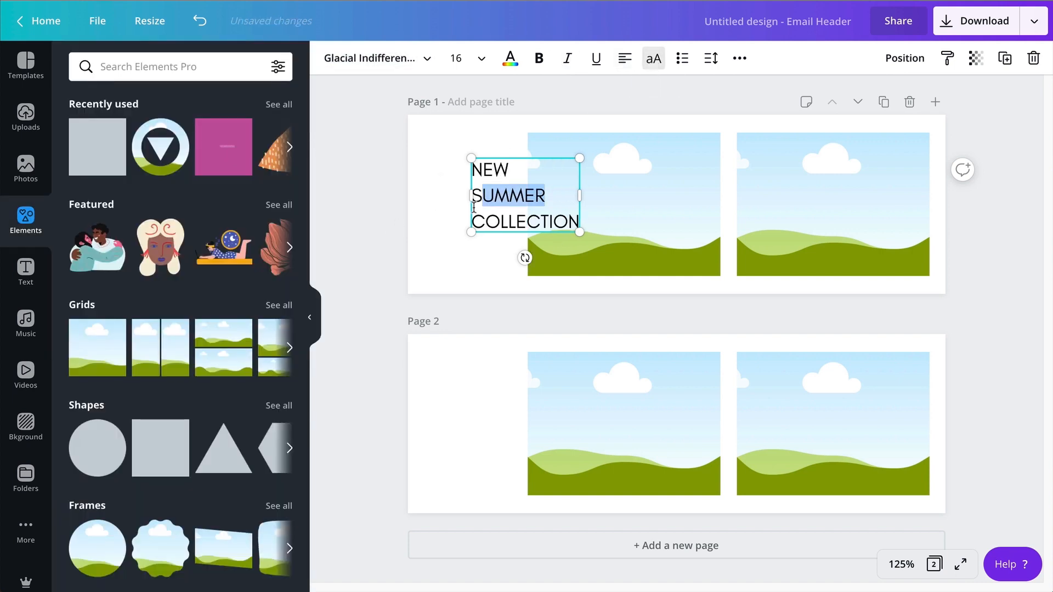
click(422, 206)
drag(485, 195, 446, 198)
drag(540, 162, 589, 152)
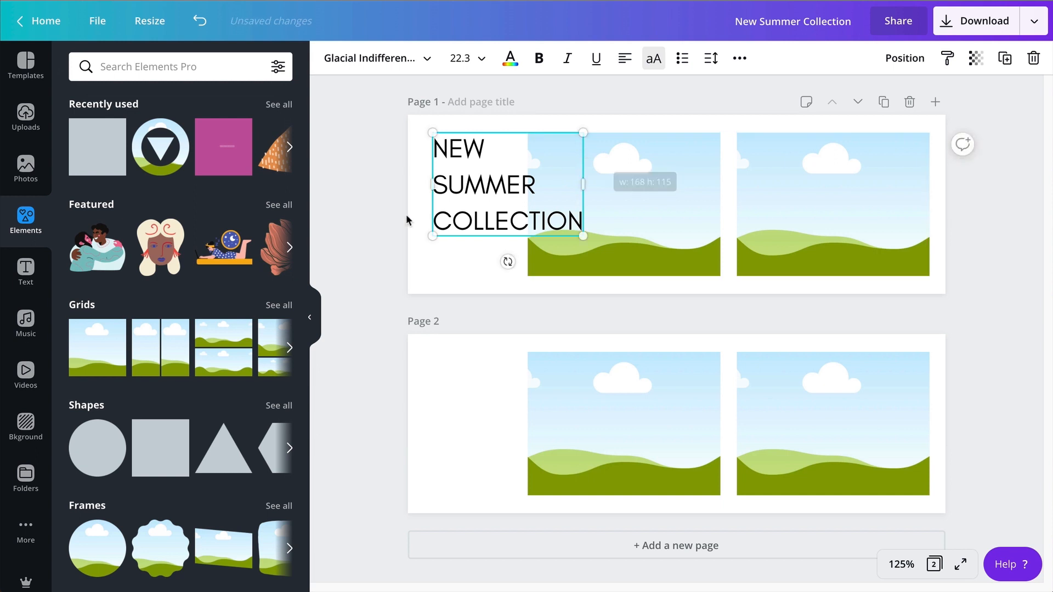
click(369, 237)
drag(489, 191, 487, 210)
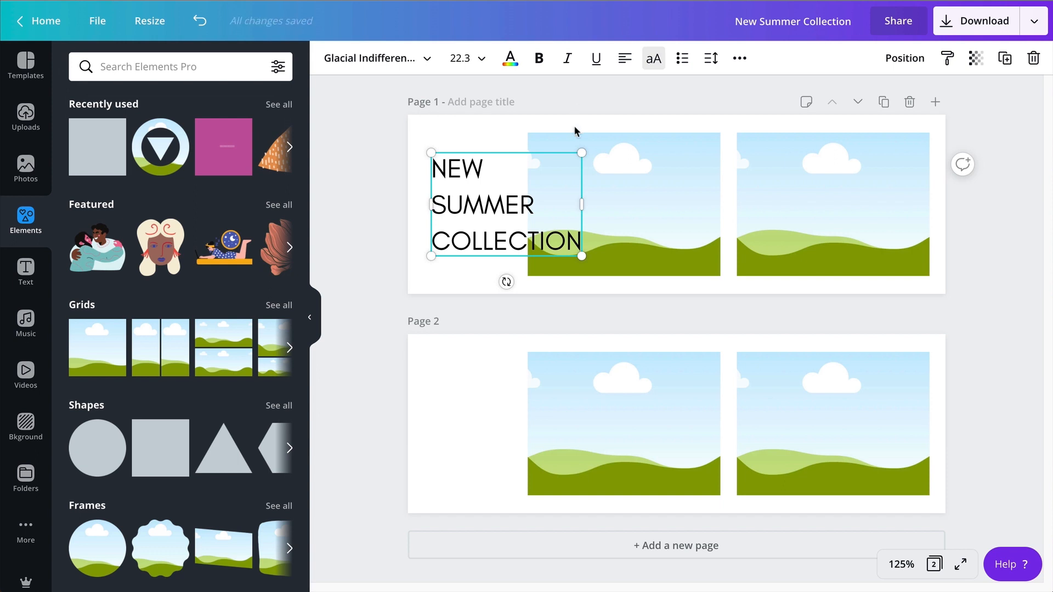
Set the heading's letter spacing to 100 and its font size to 20.
click(711, 62)
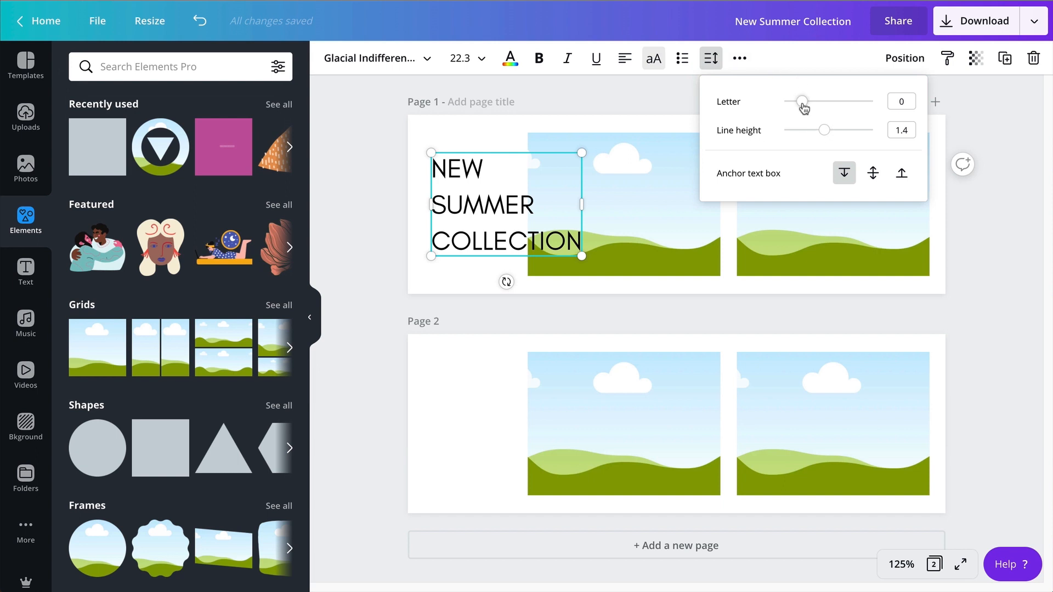
drag(802, 105, 809, 108)
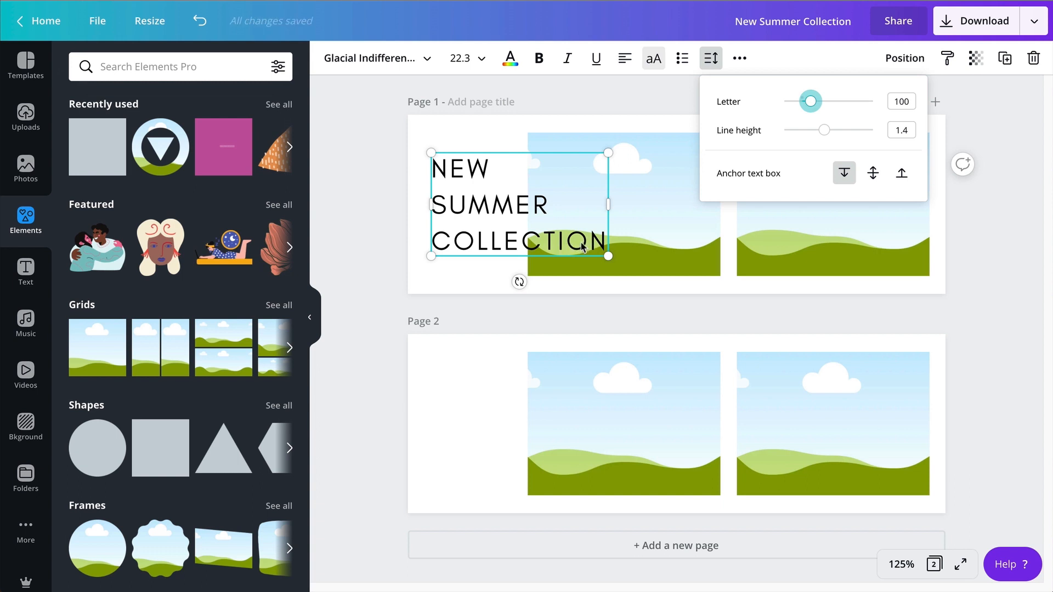
drag(609, 257, 592, 259)
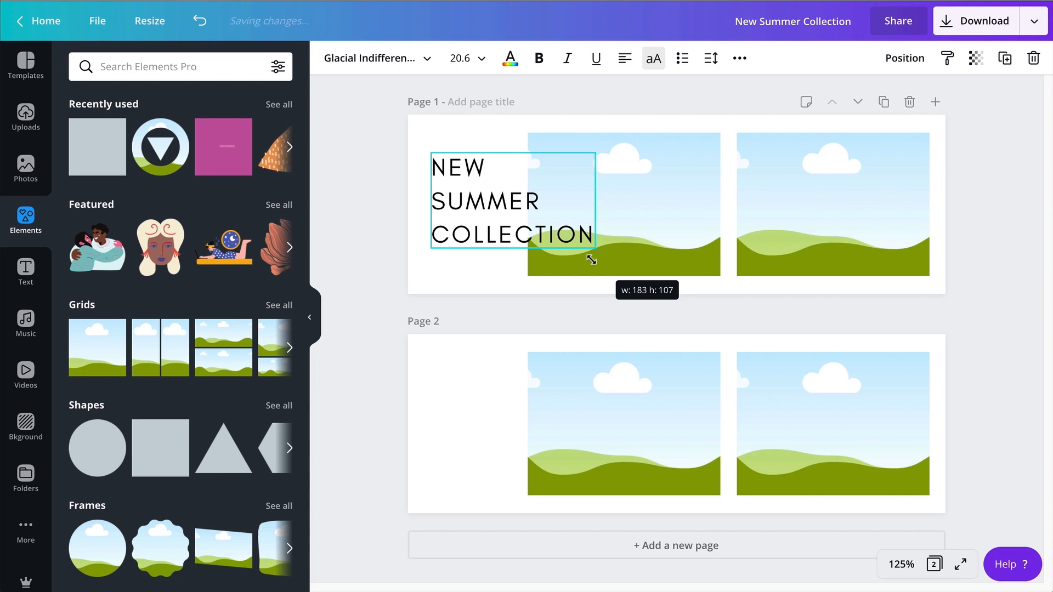
click(449, 57)
click(449, 57)
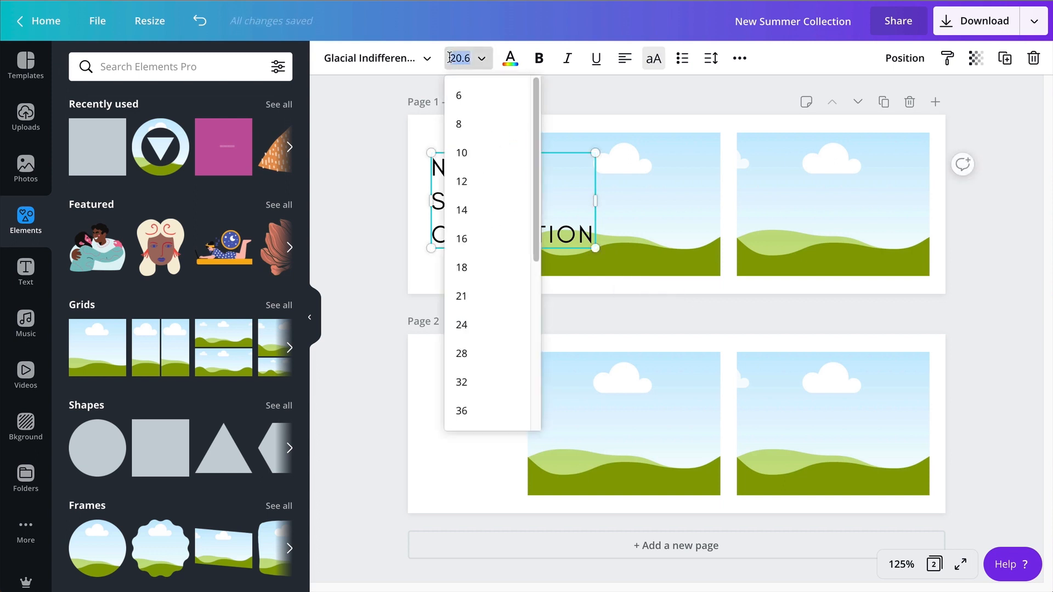
text(20)
key(Return)
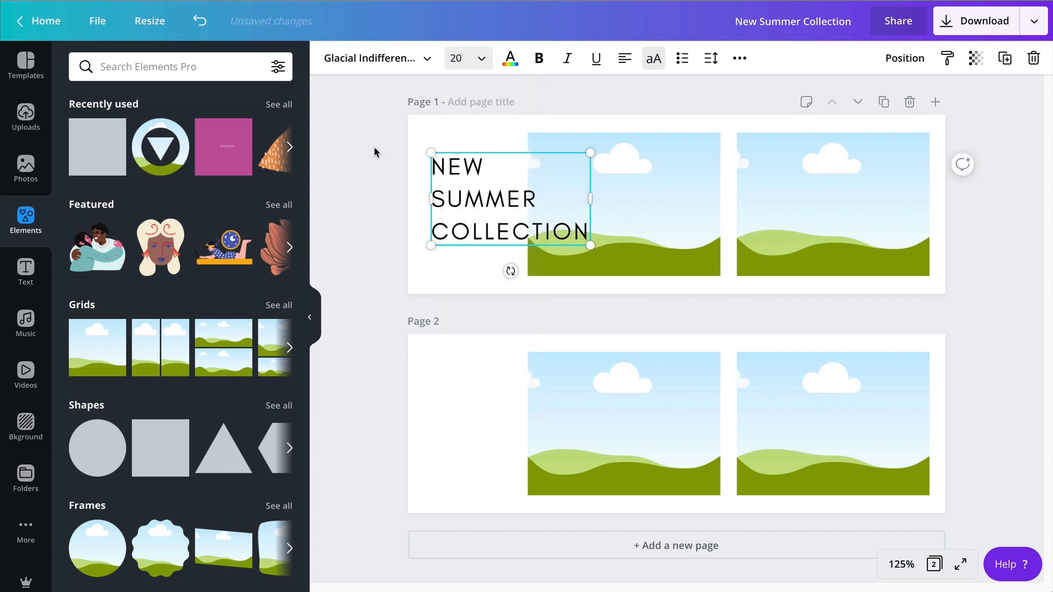
Shift the heading slightly down so it is vertically centred on page 1.
click(380, 291)
drag(484, 210, 484, 215)
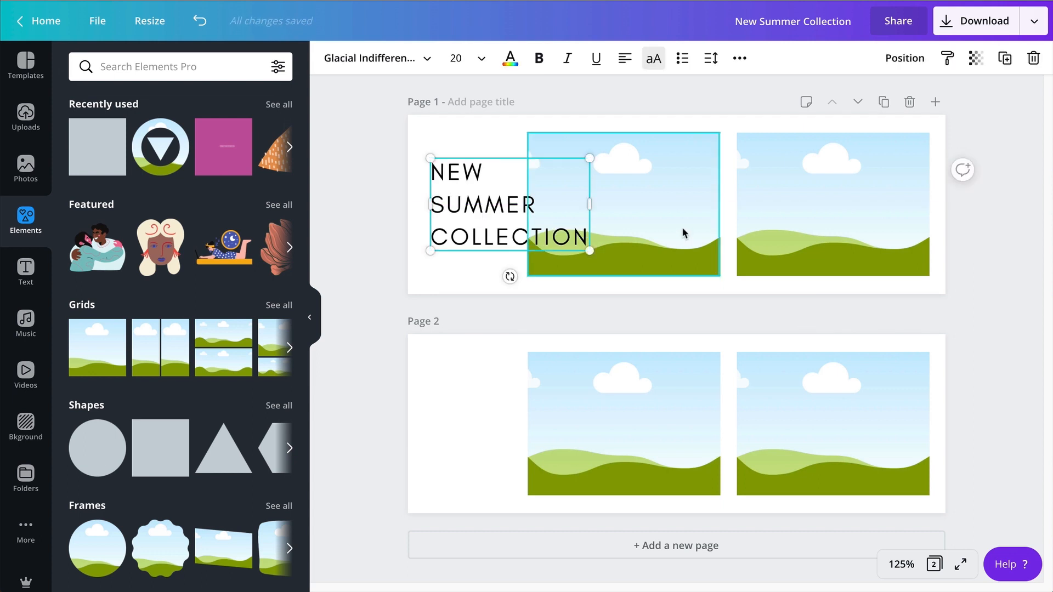
click(376, 300)
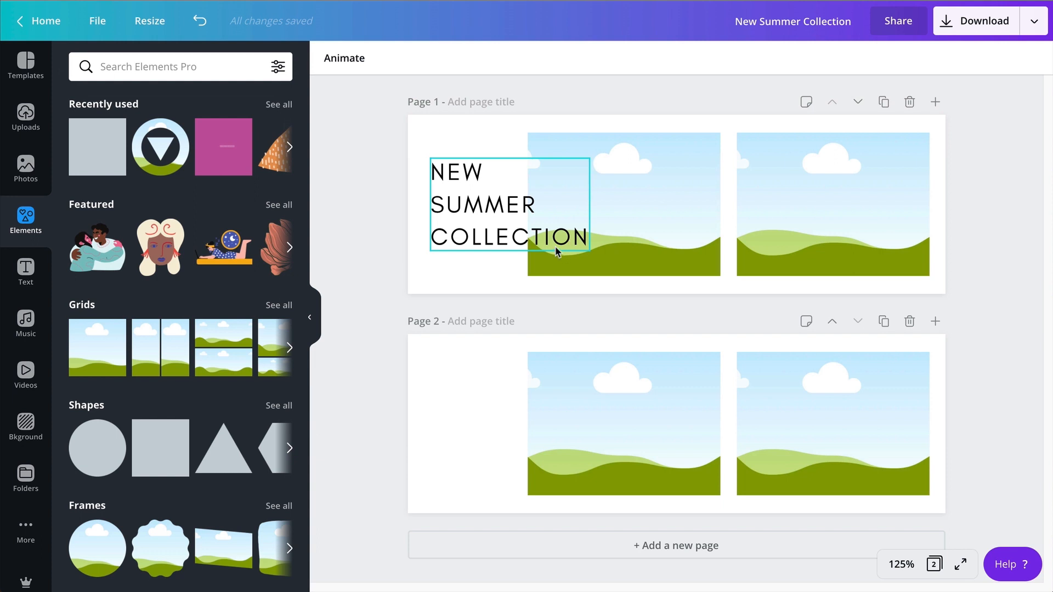
Underline the entire heading text on page 1.
click(536, 248)
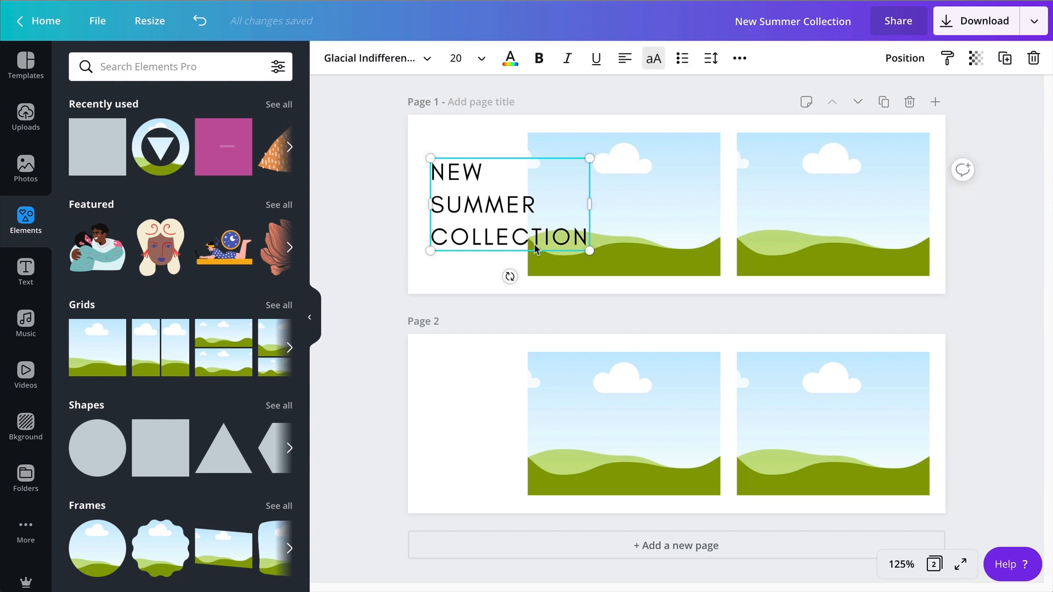
click(535, 245)
key(ctrl+a)
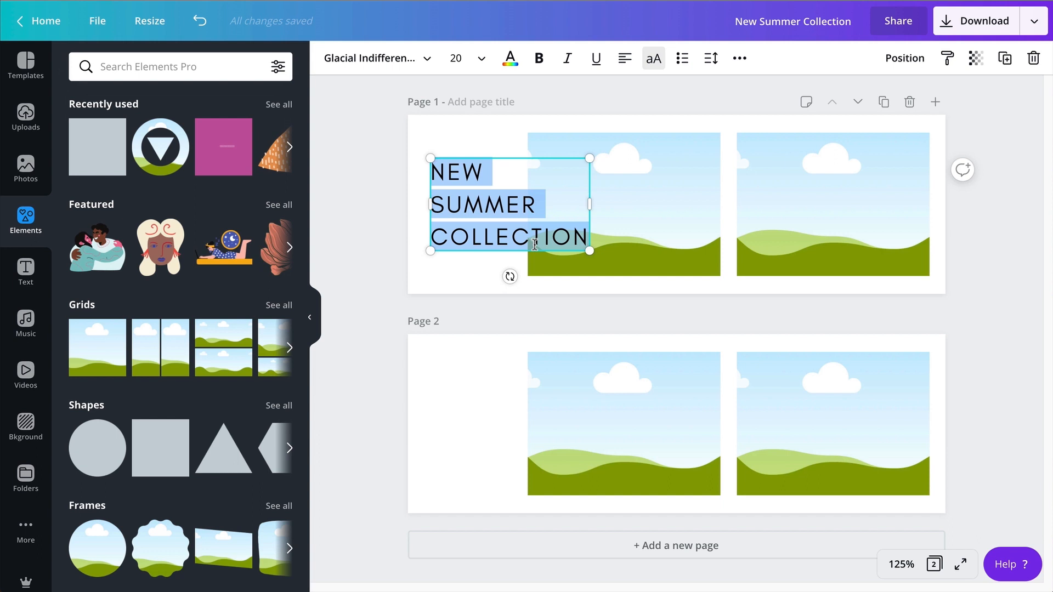
click(596, 60)
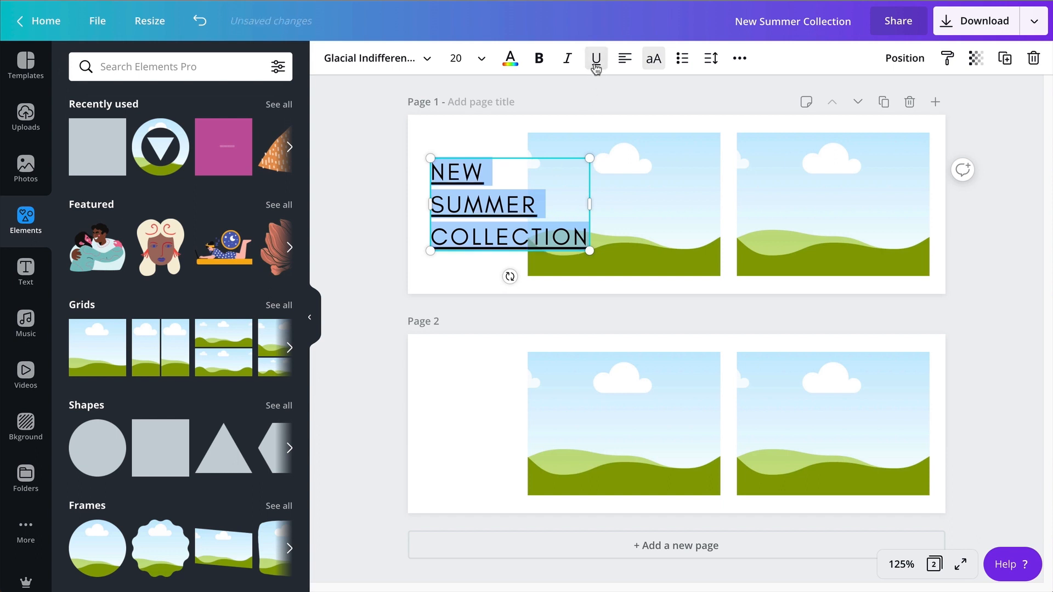
click(377, 197)
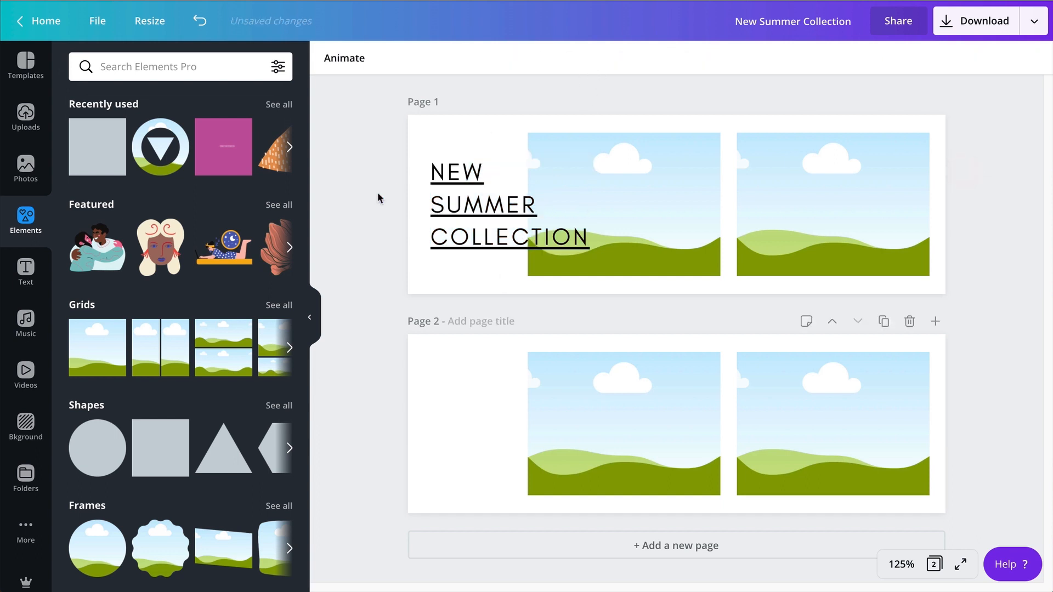
Make the whole heading bold and shift it slightly up and left to leave room beneath it.
click(448, 166)
double_click(448, 166)
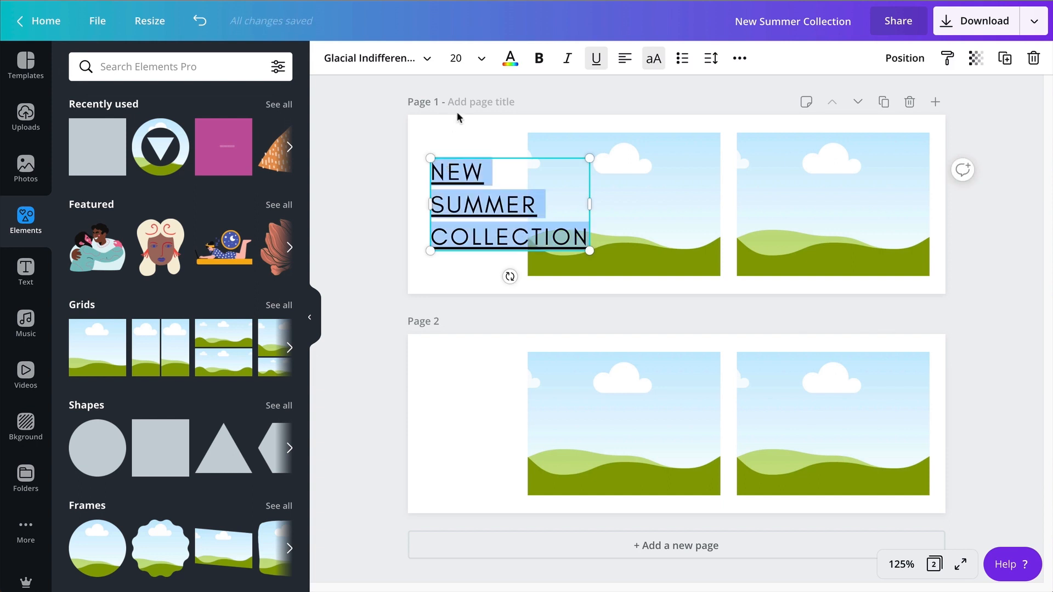
click(539, 58)
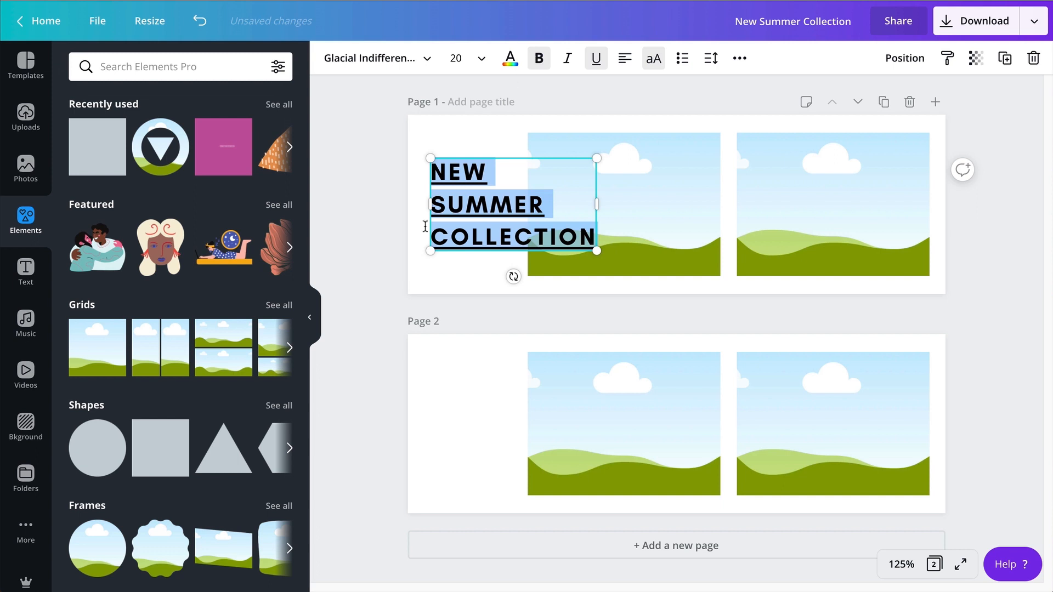
click(378, 206)
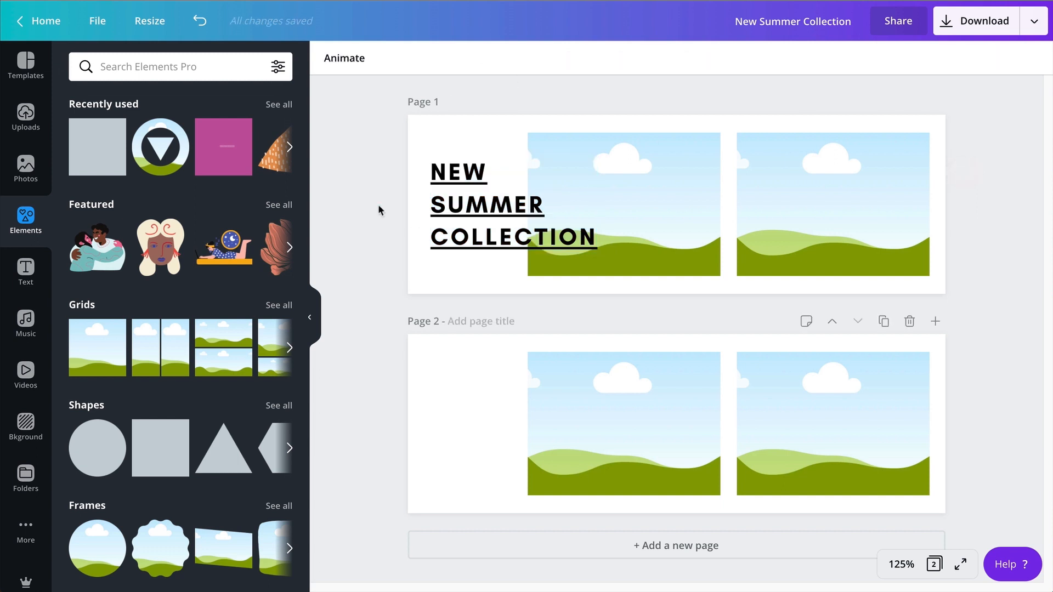
drag(430, 204, 446, 188)
click(440, 267)
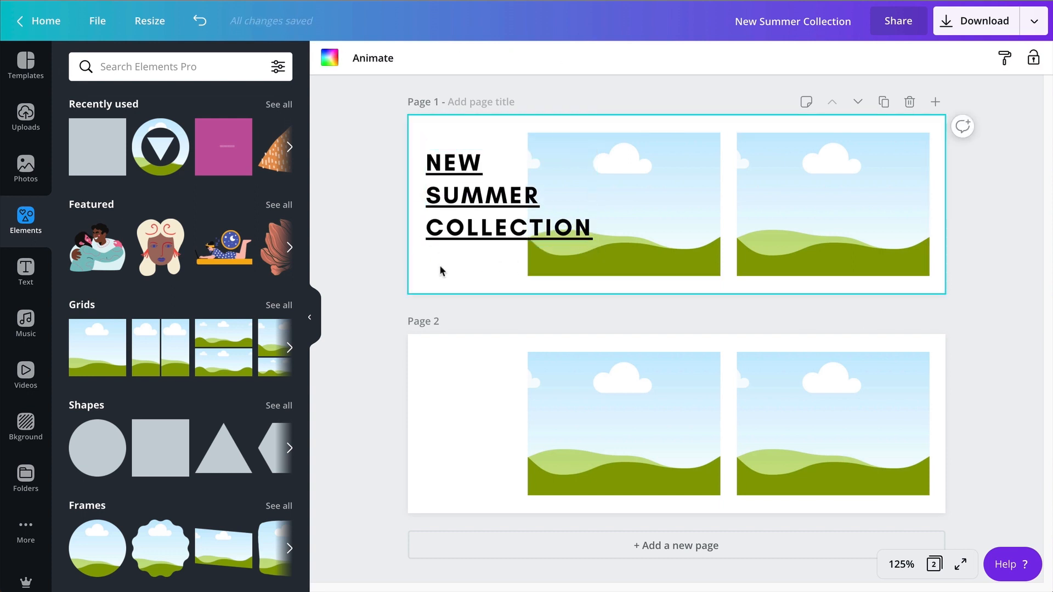
Add a size 10, non-bold, mixed-case text box beneath the heading reading "Discover our Summer collection".
key(t)
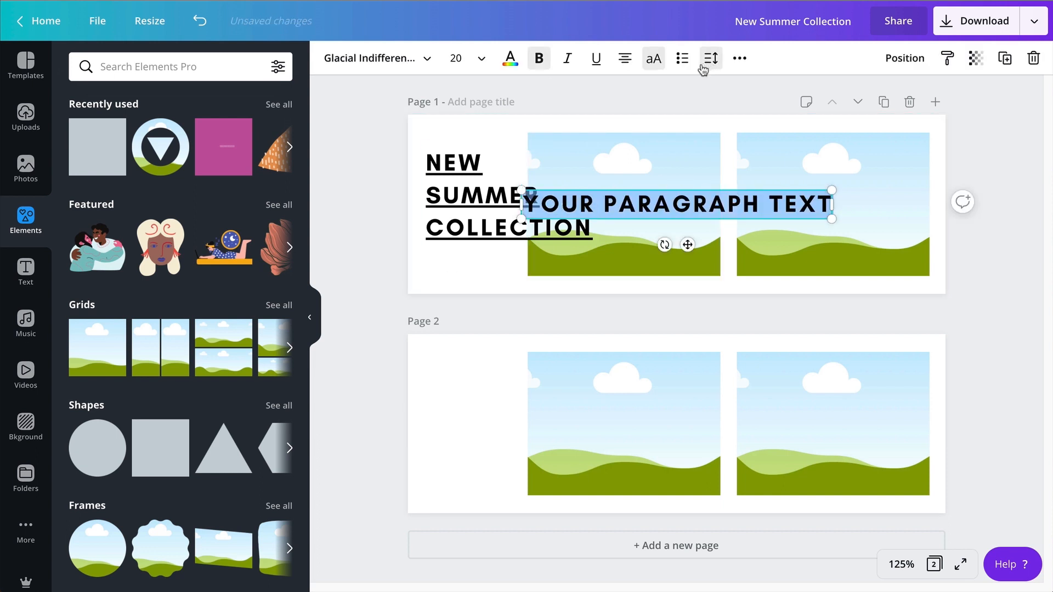
click(654, 61)
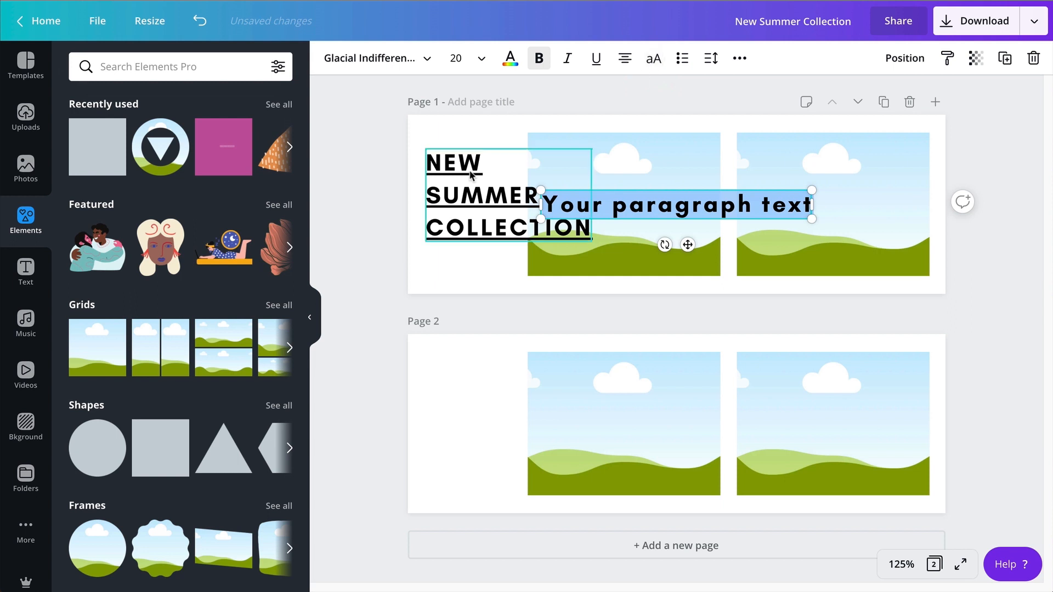
drag(540, 187, 678, 203)
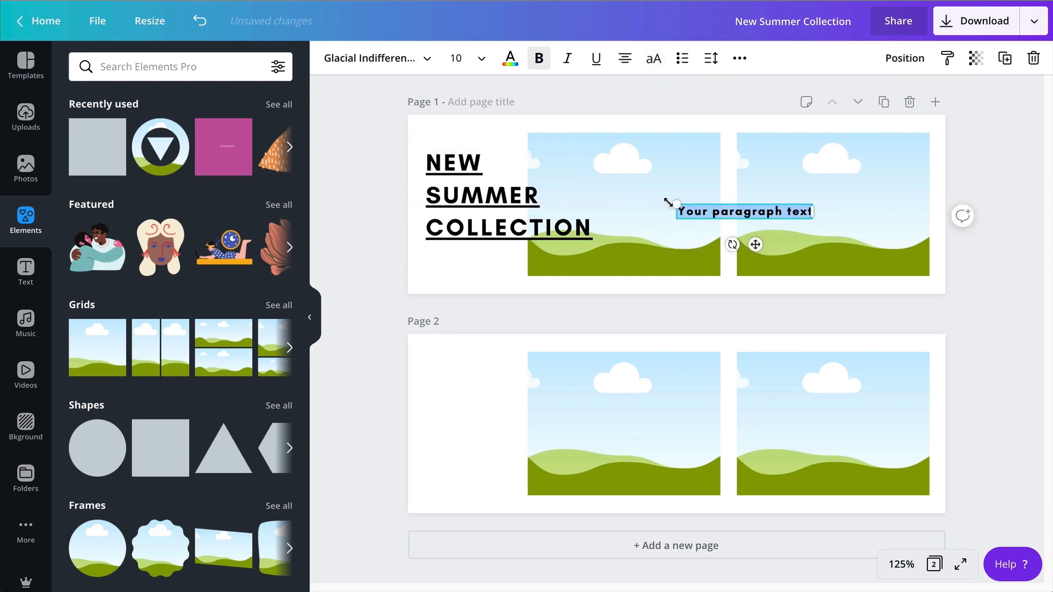
click(539, 58)
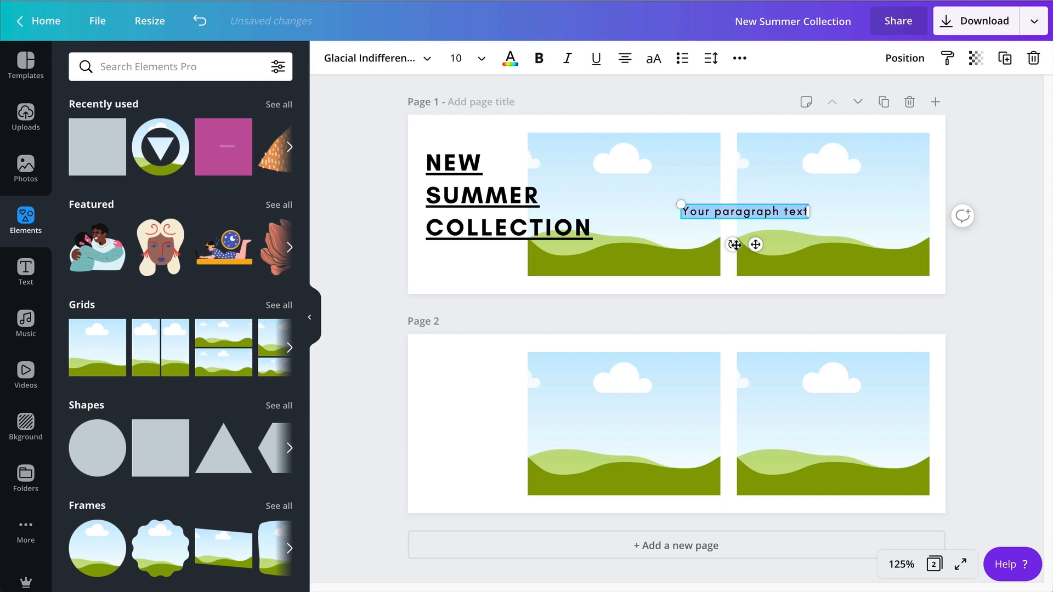
drag(754, 244, 502, 289)
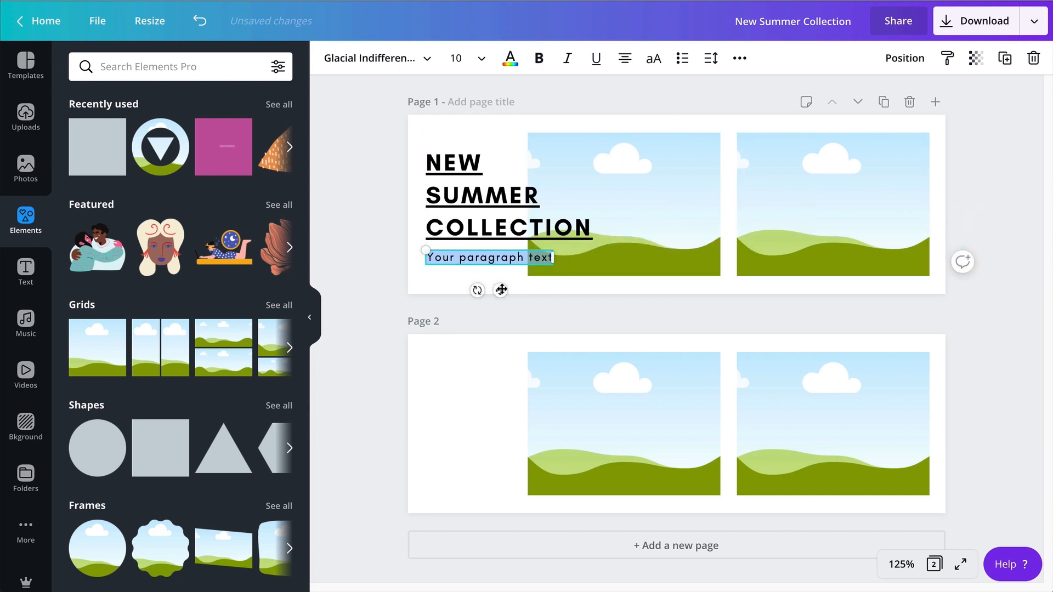
text(Discover our S)
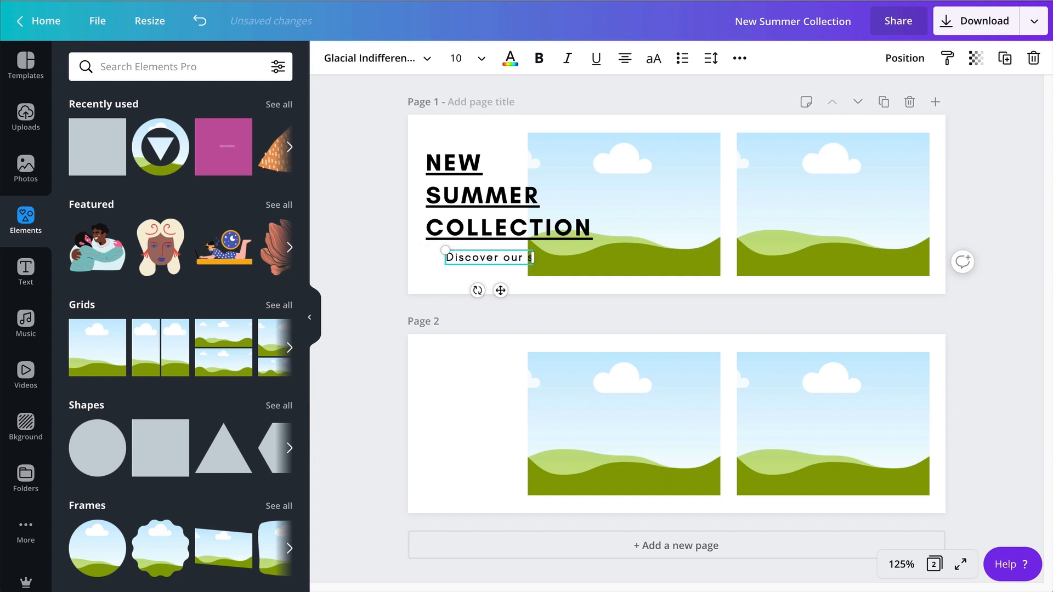
text(ummer collection)
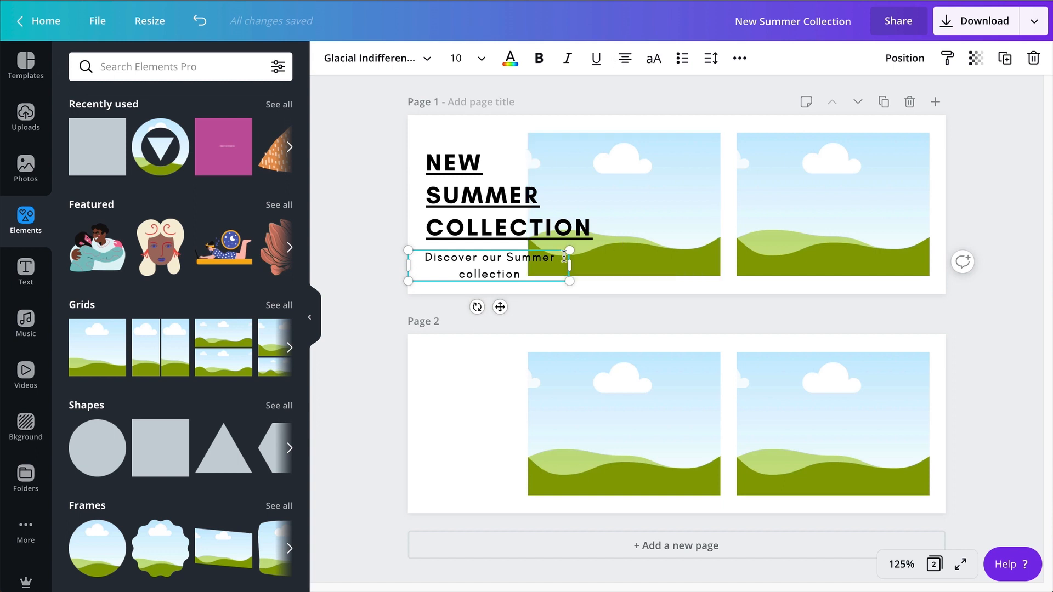
Widen the subtitle box so the text fits on one line, and scale it to the heading's width directly beneath it.
drag(567, 262, 606, 254)
click(325, 308)
click(419, 261)
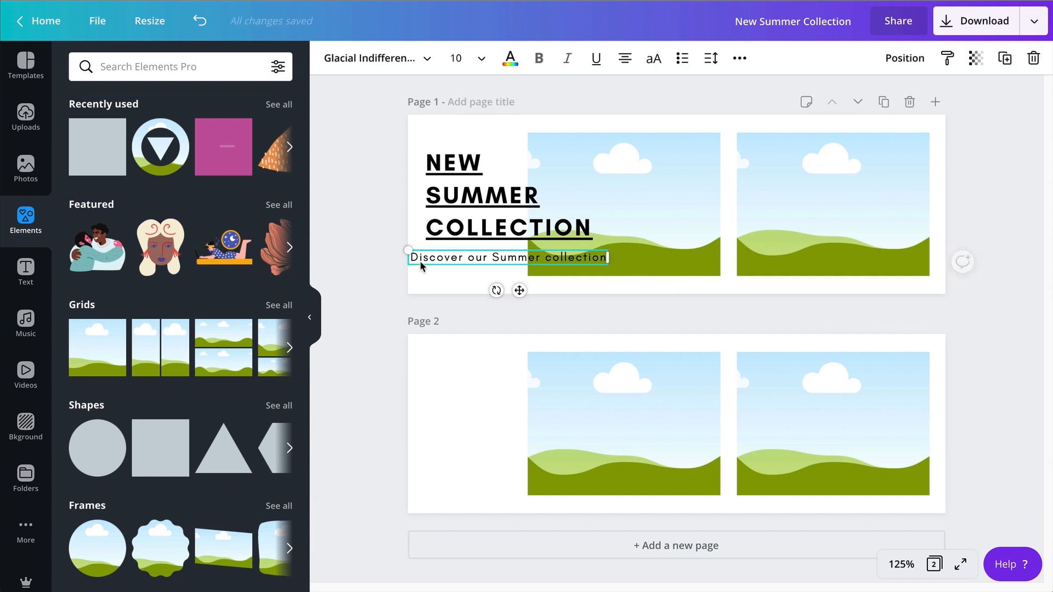
drag(420, 261, 477, 252)
click(361, 257)
click(391, 203)
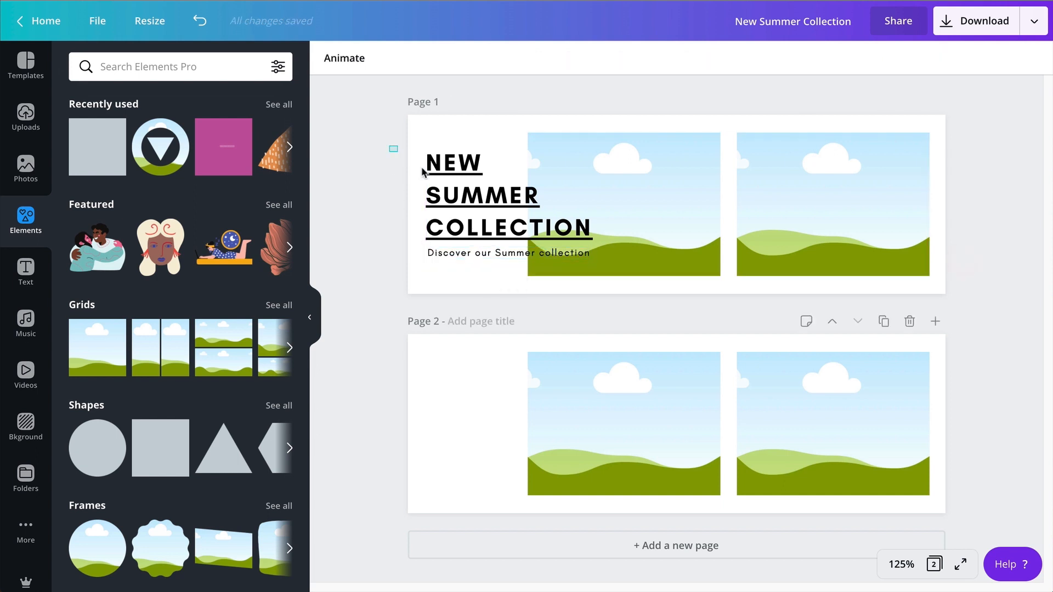
Group the heading and its subtitle on page 1.
drag(422, 171, 495, 269)
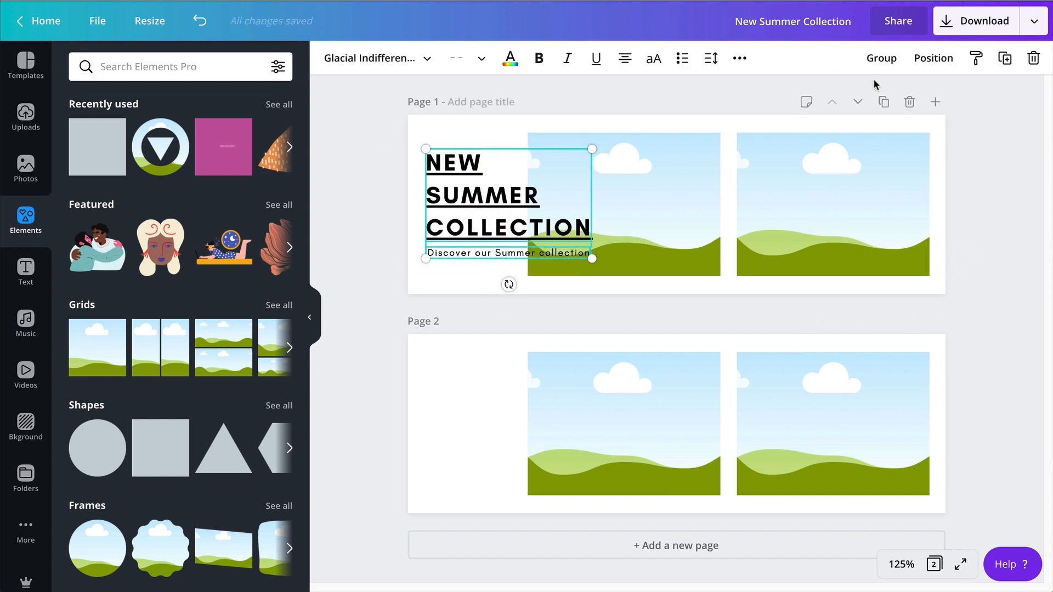
click(881, 58)
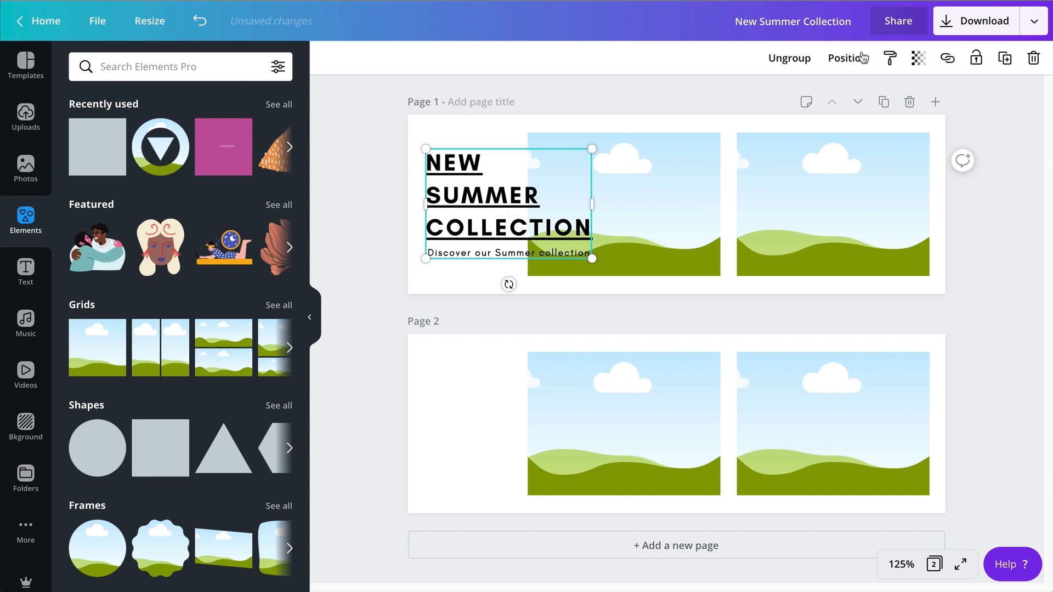
click(862, 58)
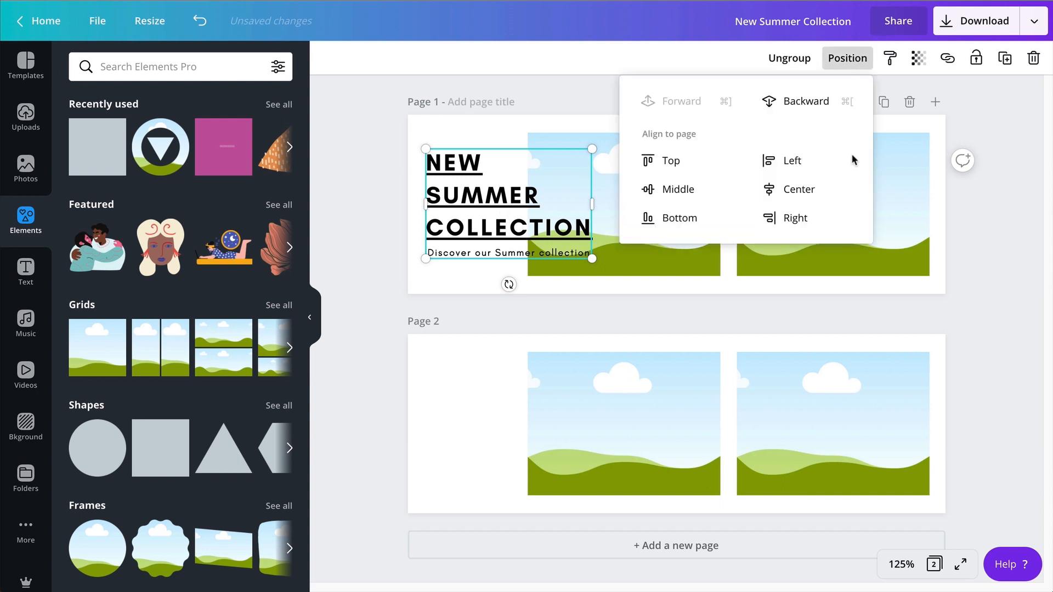
click(795, 190)
key(super+z)
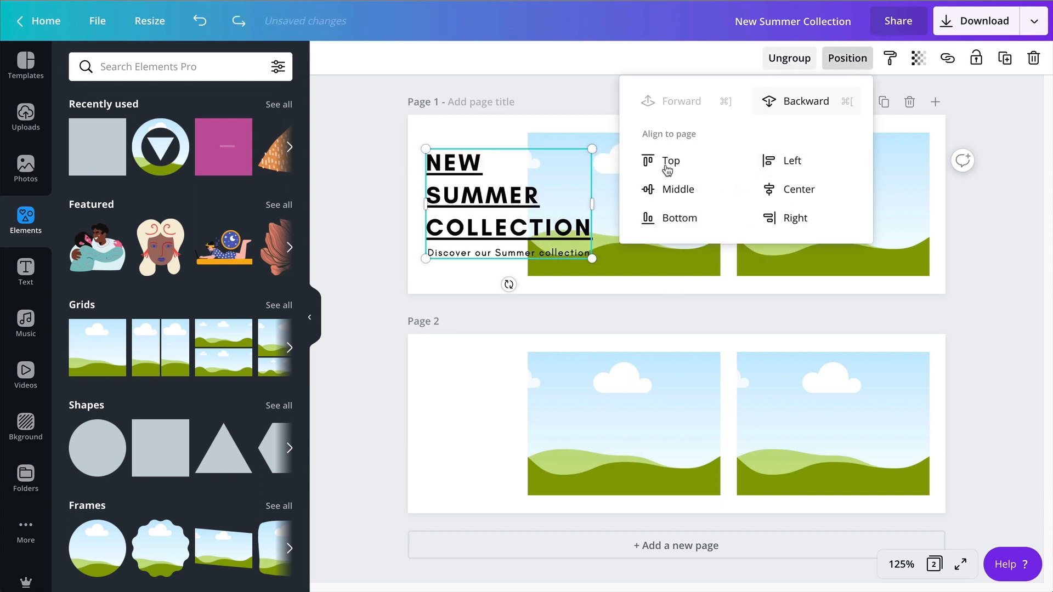
click(380, 213)
Align the grouped heading and subtitle to the vertical middle of page 1.
click(470, 202)
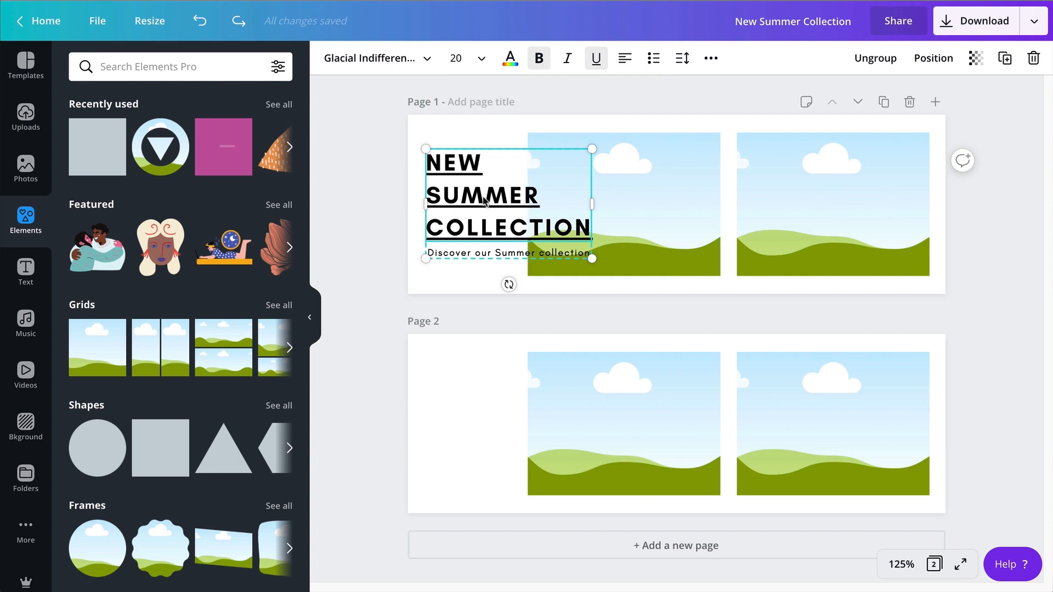
click(934, 59)
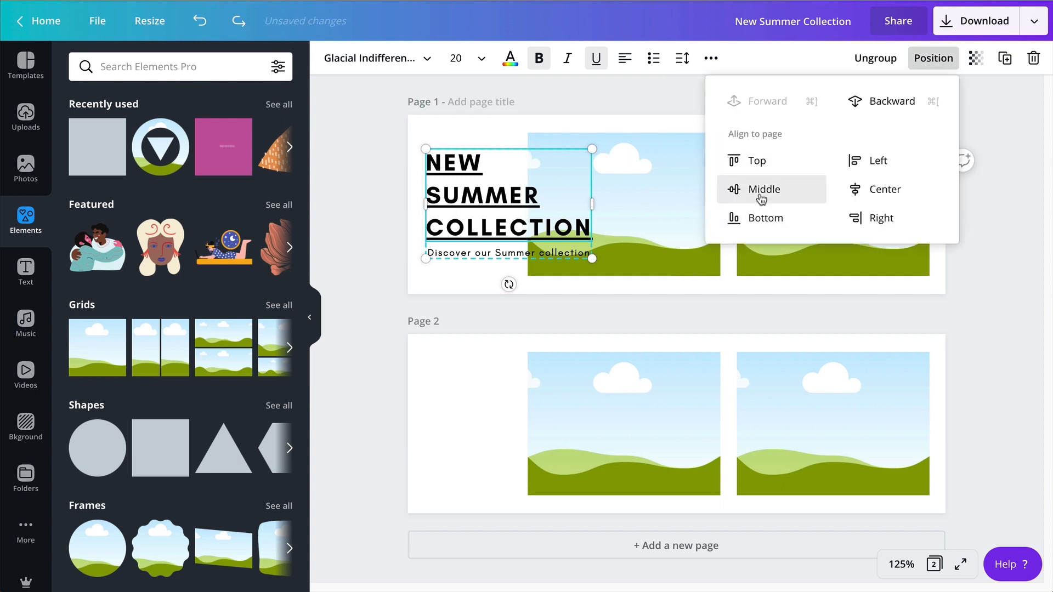
click(760, 192)
click(368, 230)
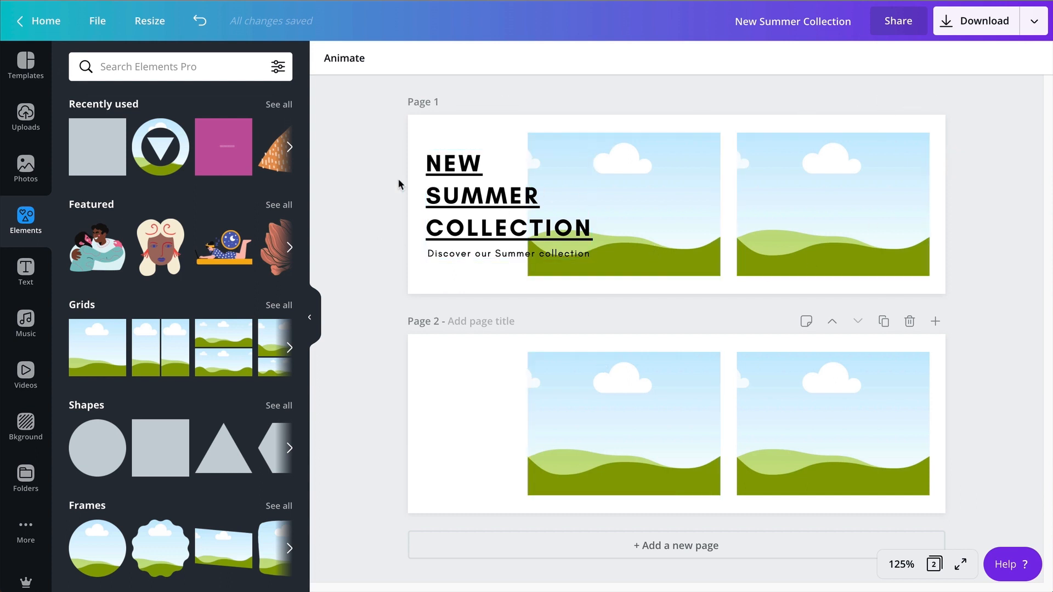
Copy the text group to the same spot on page 2 and change its heading to "BLACK FRIDAY DEALS", one word per line.
drag(377, 157, 457, 244)
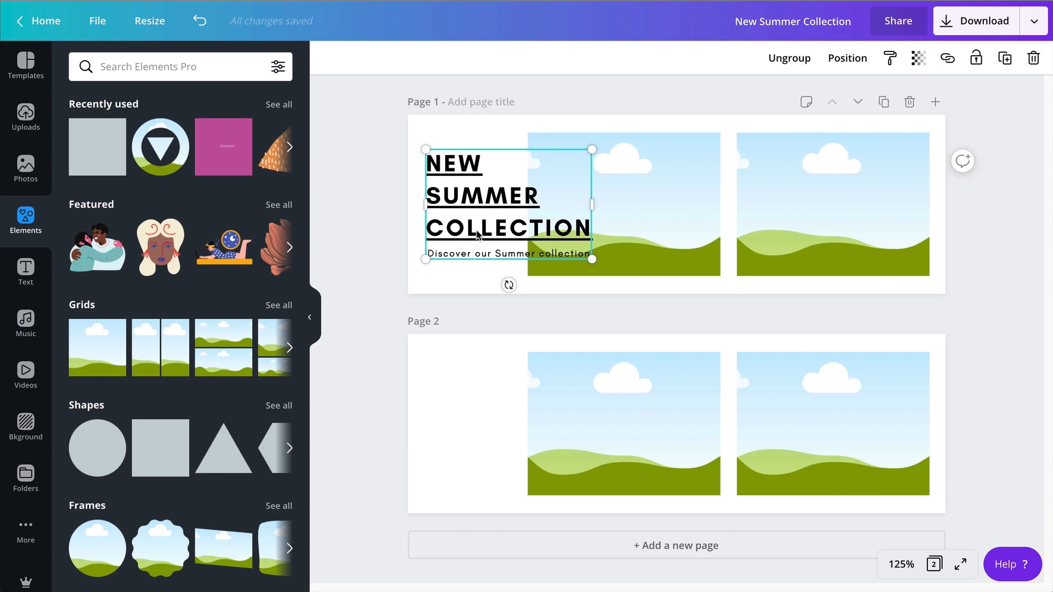
drag(478, 232, 481, 442)
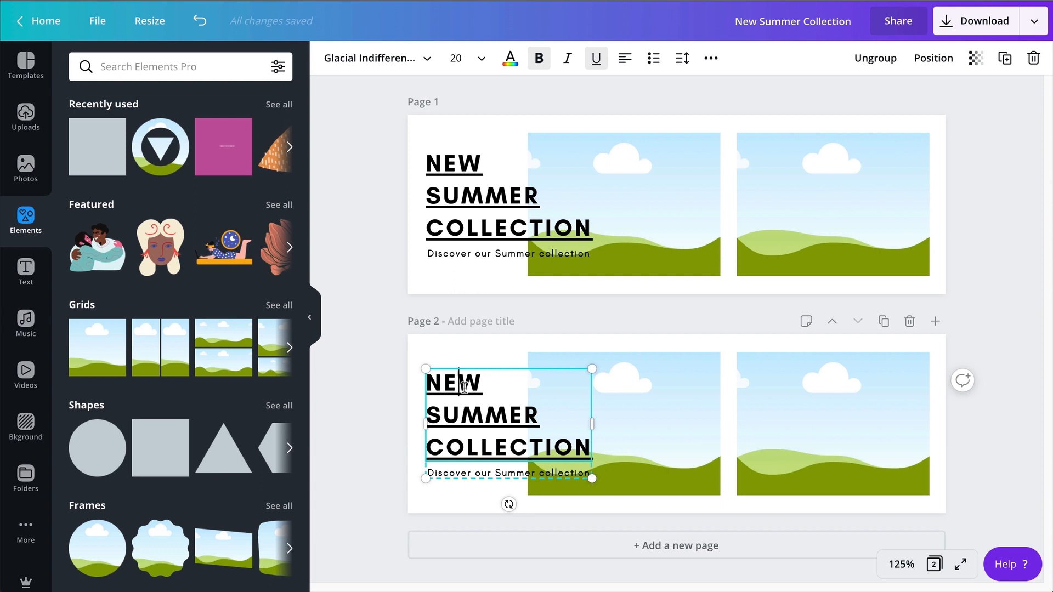
triple_click(546, 441)
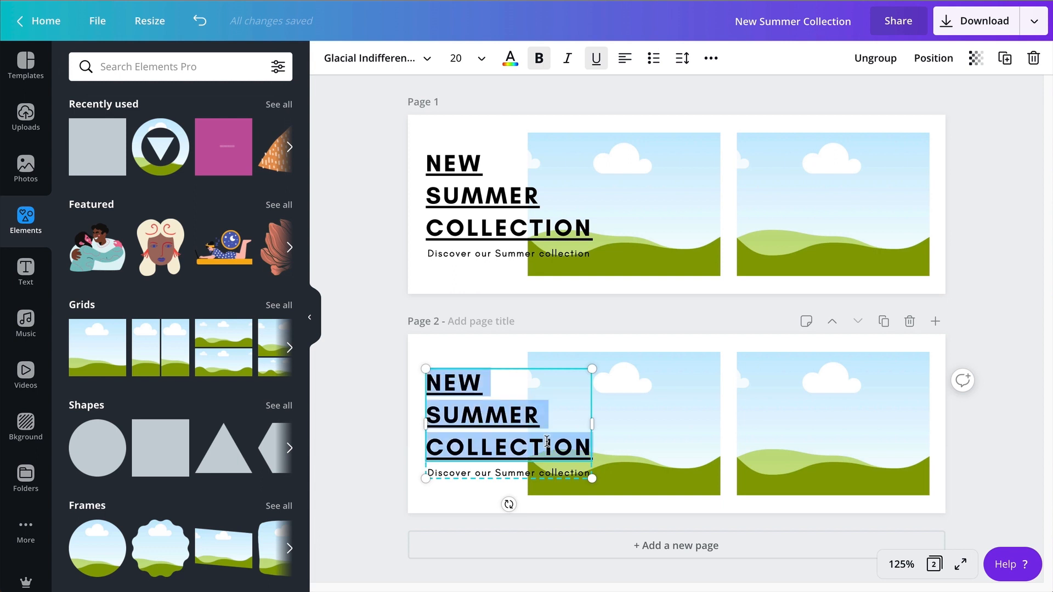
text(C)
key(BackSpace)
text(BLACK)
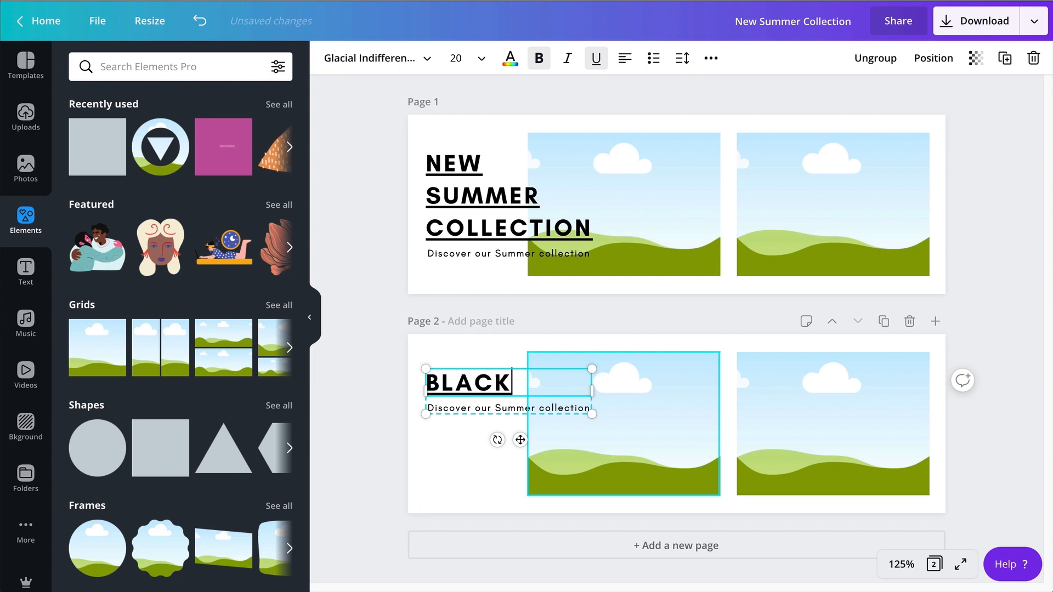
key(Return)
text(FRIDAY)
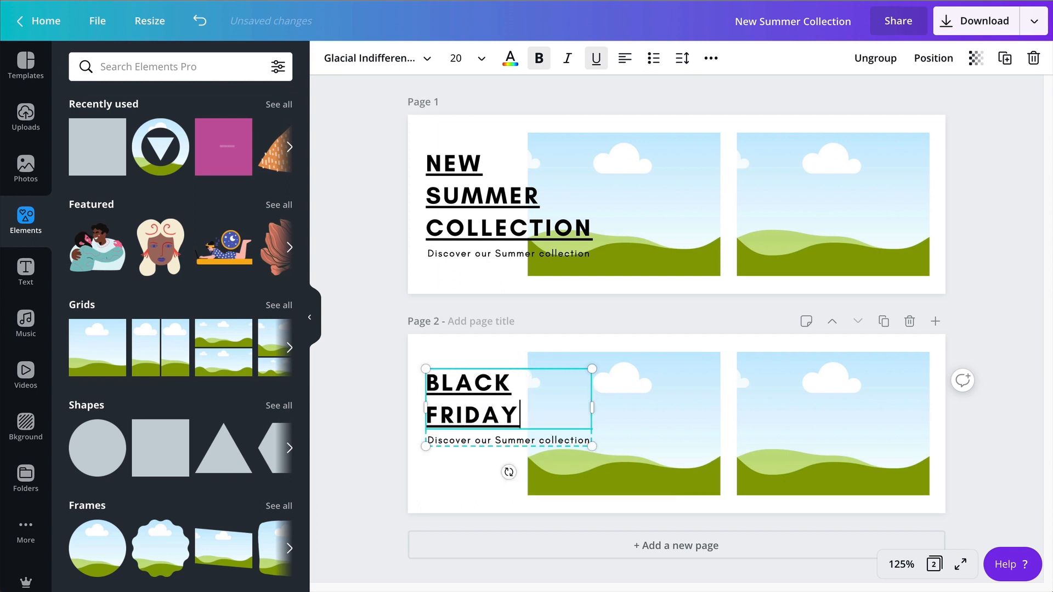
key(Return)
text(DEALS)
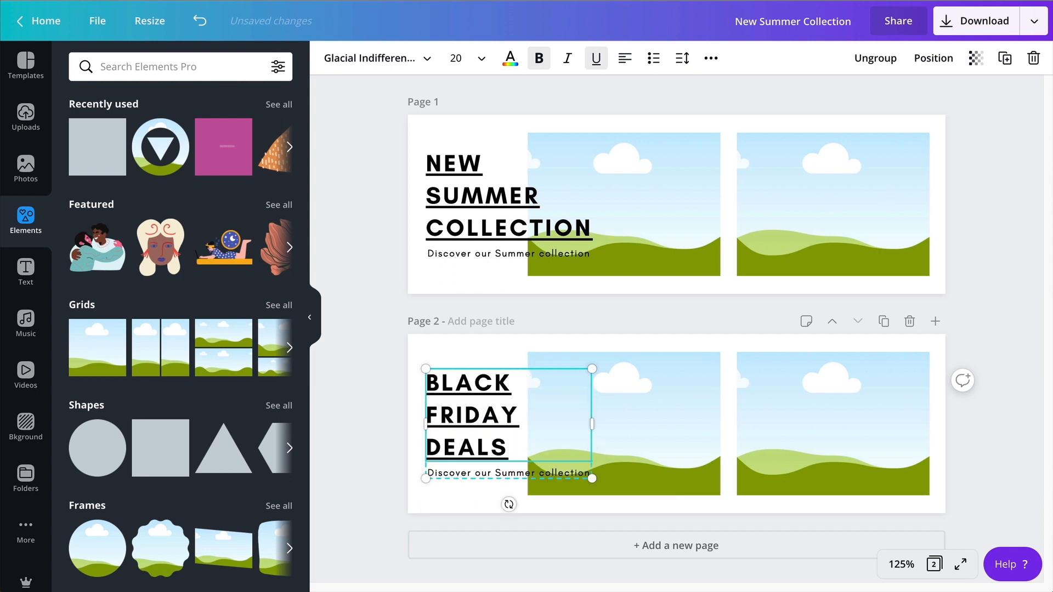
Replace the page 2 subtitle with "Free shipping on all orders" and left-align it.
click(551, 473)
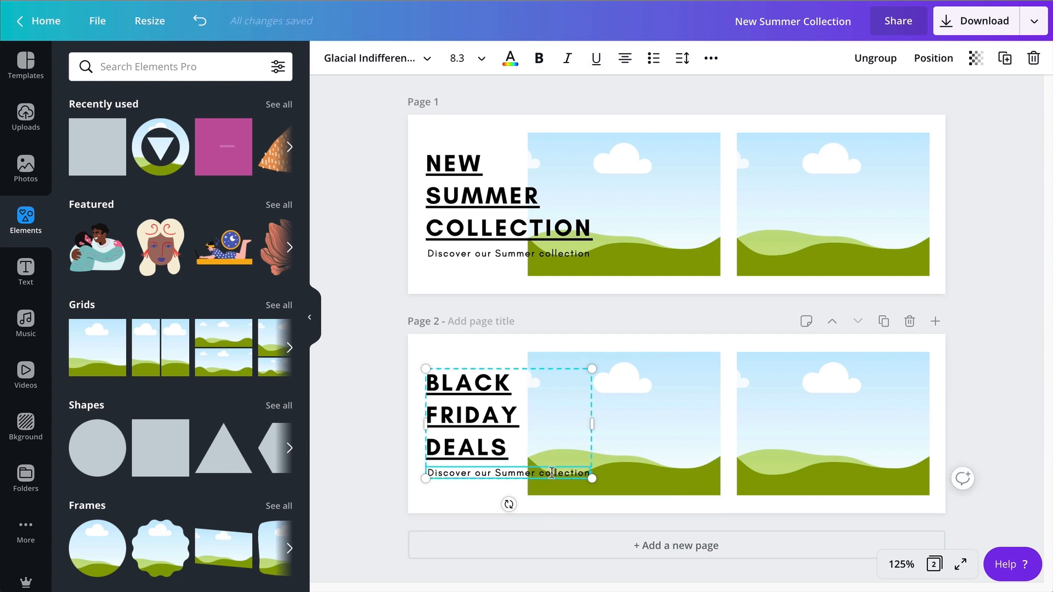
double_click(551, 473)
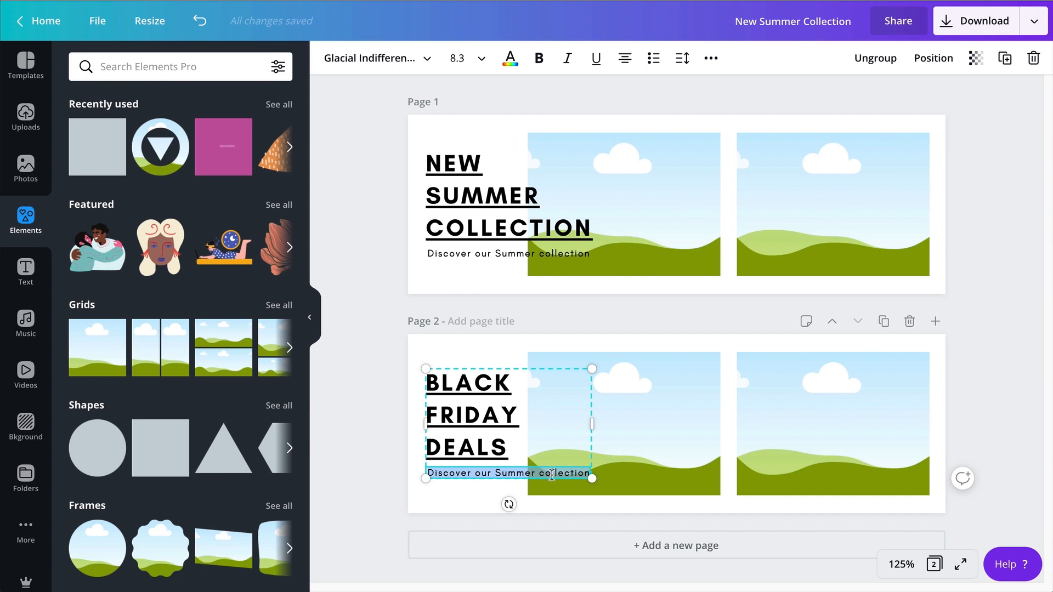
text(Free shippi)
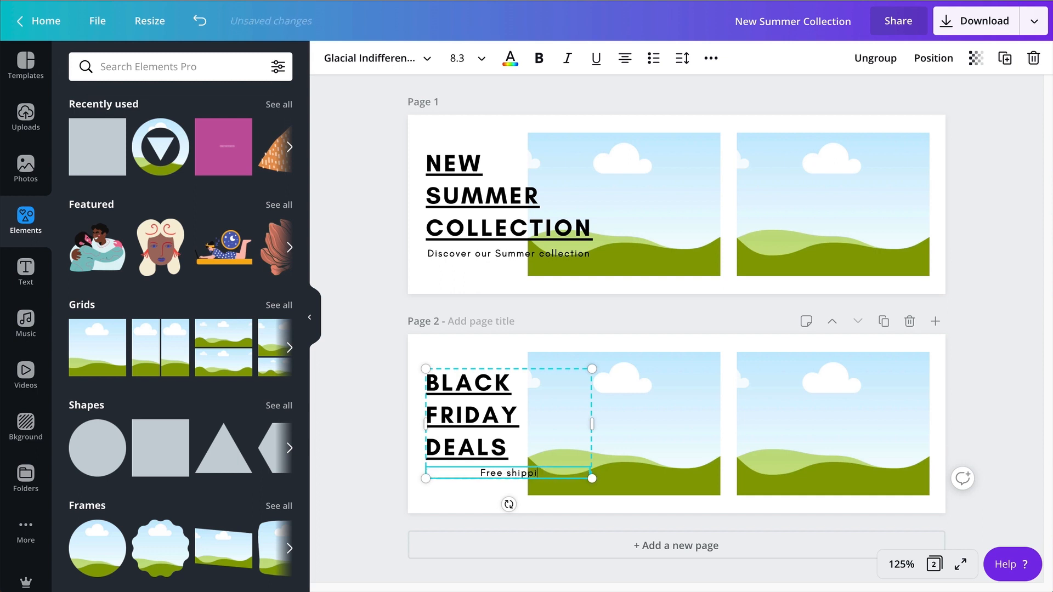
text(ng on all or)
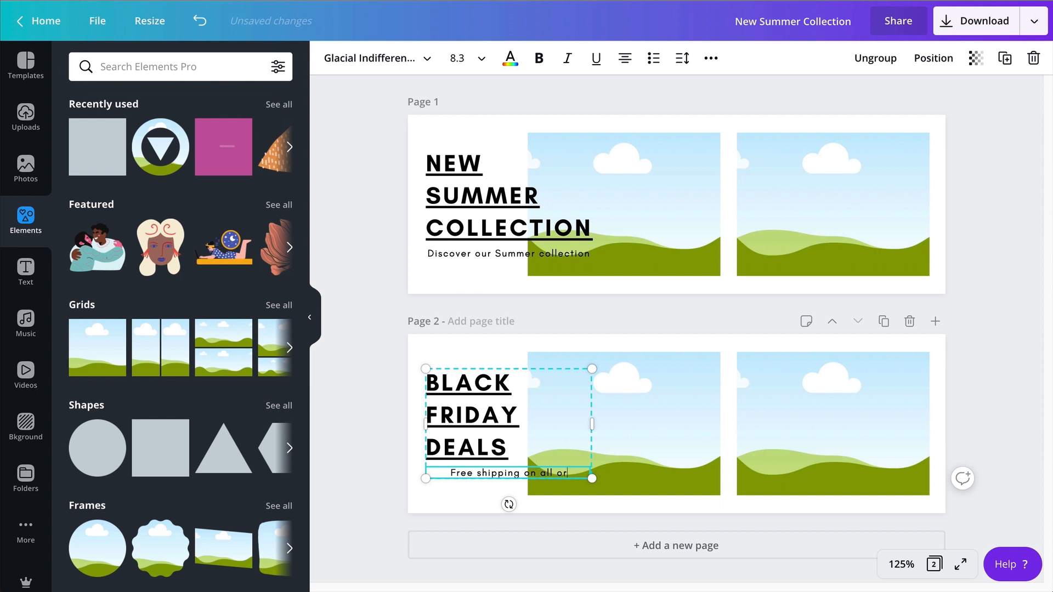
text(ders)
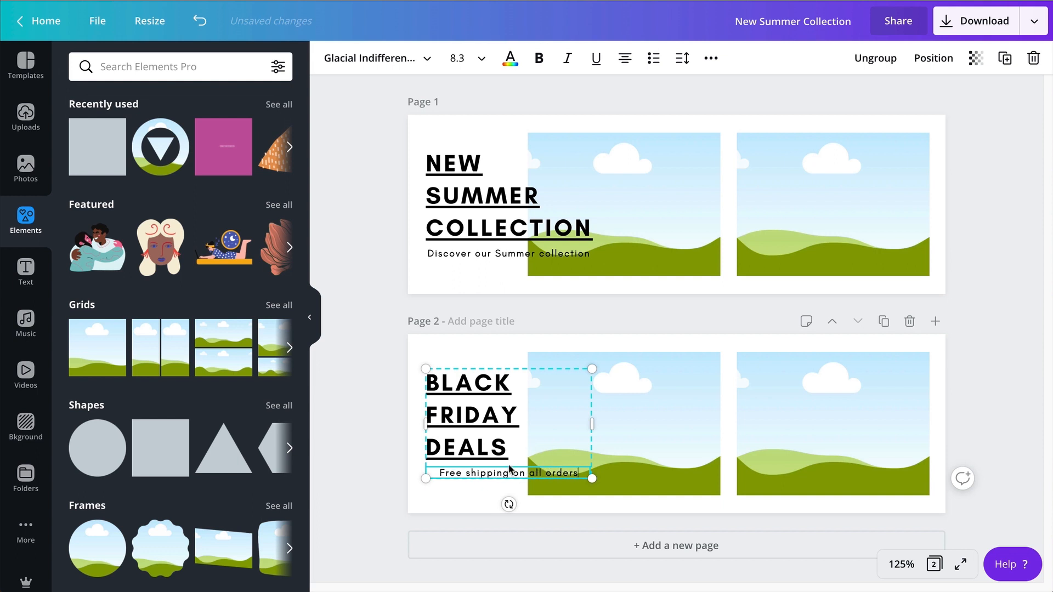
click(437, 473)
click(624, 58)
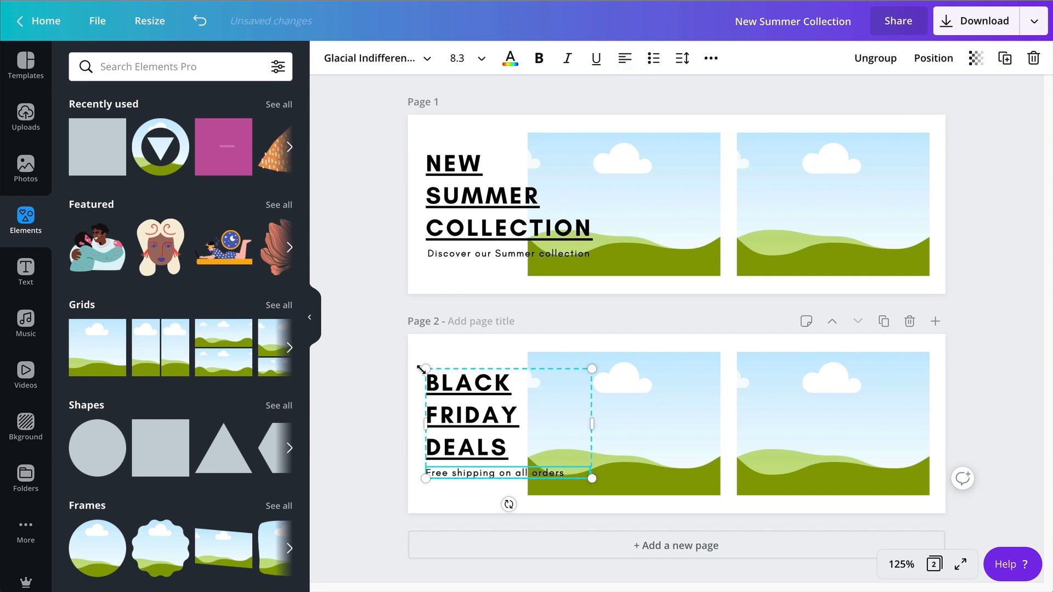
click(359, 403)
drag(372, 389, 451, 447)
click(394, 401)
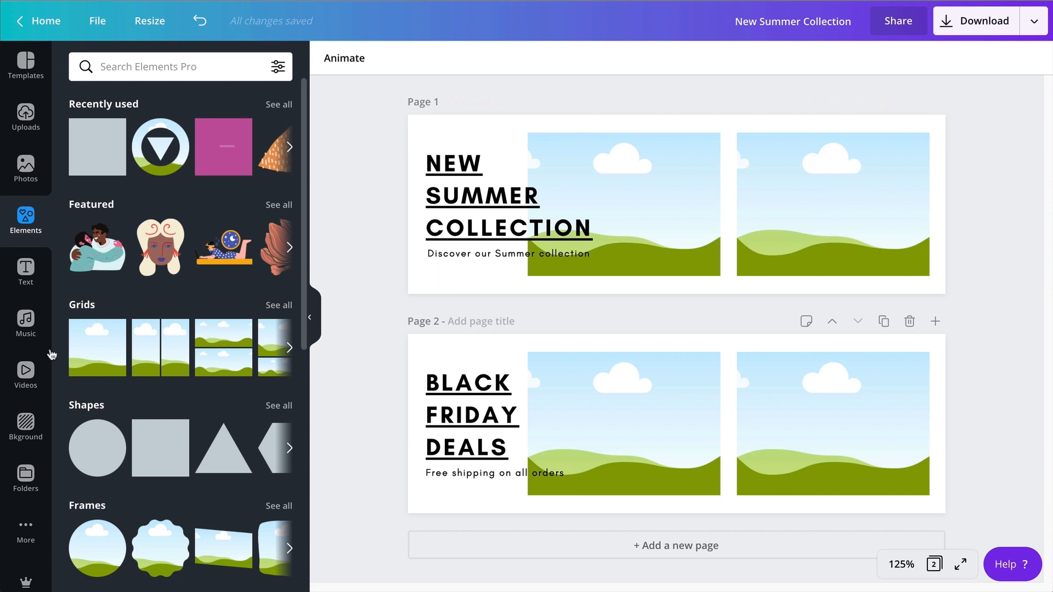
Search the photos for "dress orange background" and place the full-length dancing woman photo in the first image grid on page 1.
click(26, 168)
click(171, 61)
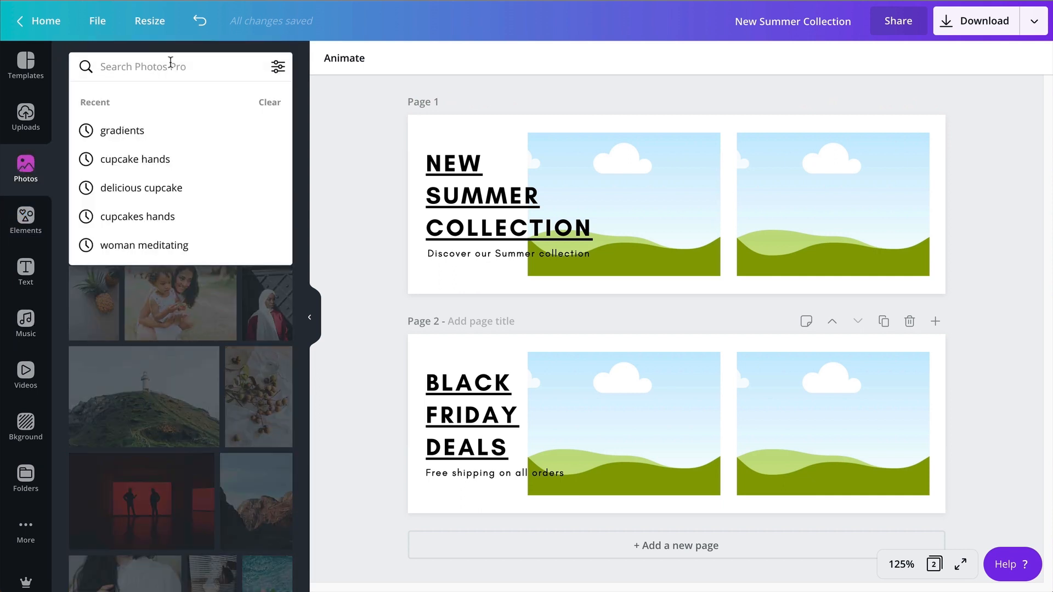
text(dress)
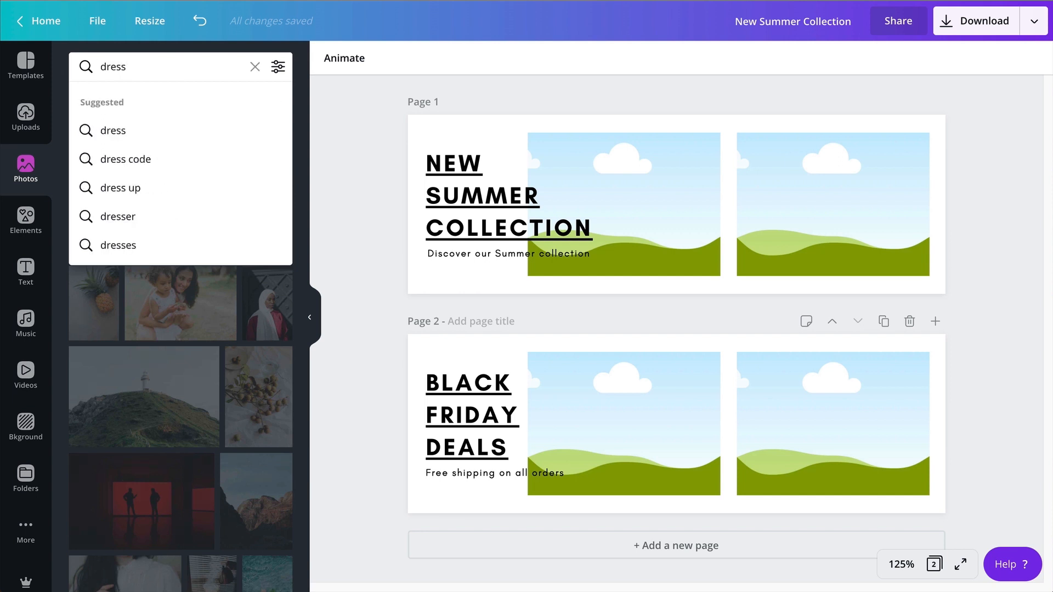
text( orange bac)
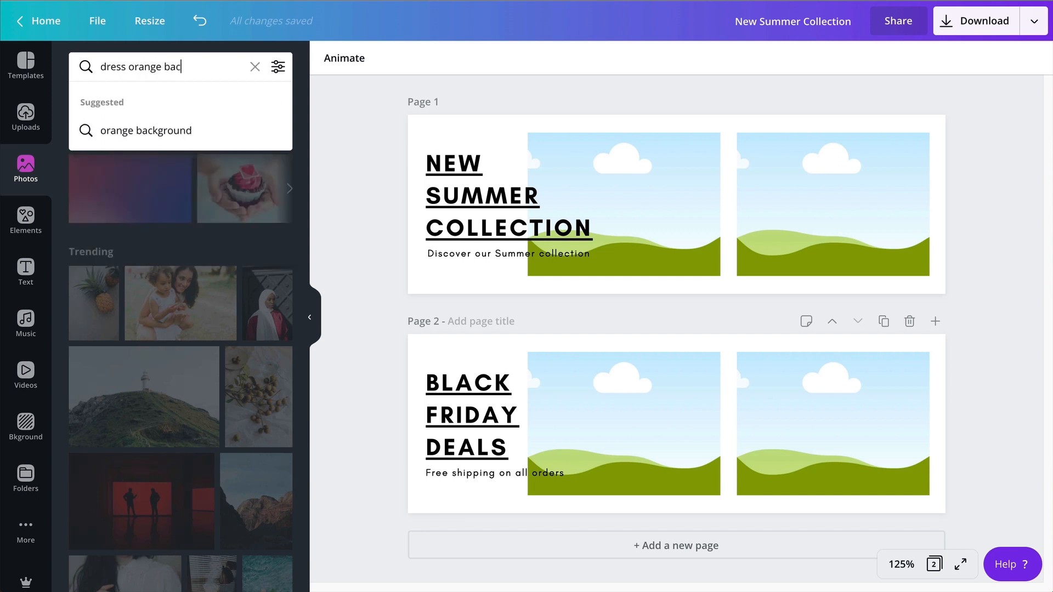
text(kground)
key(Return)
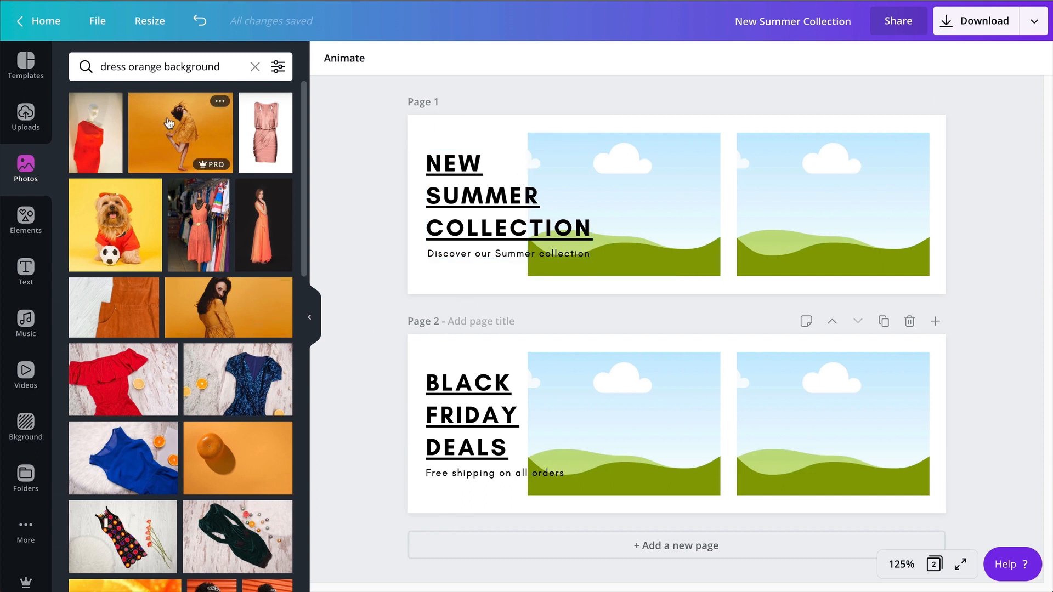
drag(168, 121, 630, 167)
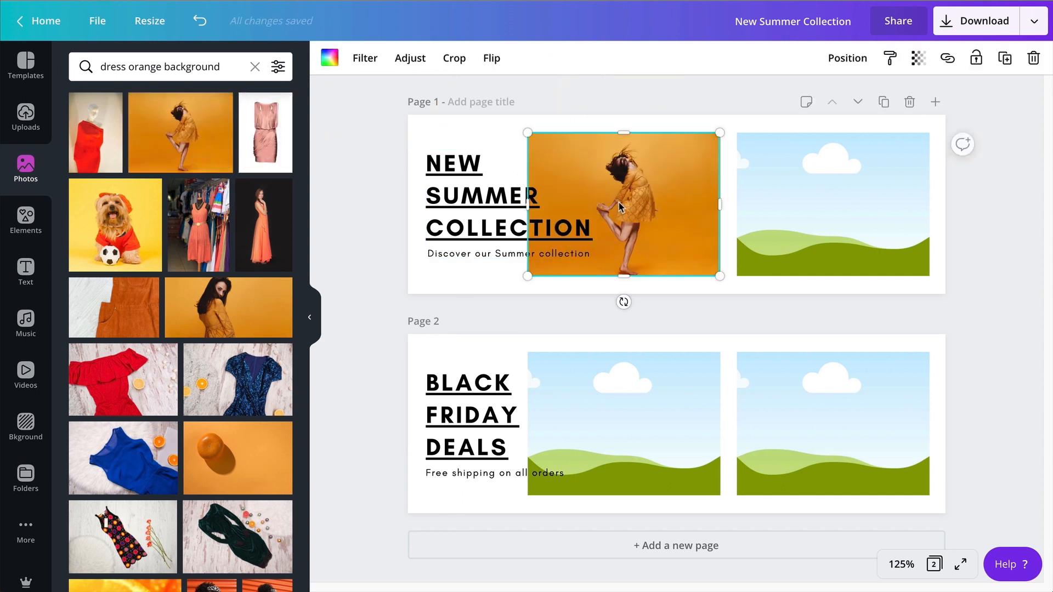
Enlarge the dancing woman photo slightly within its grid and shift it a little left.
double_click(622, 206)
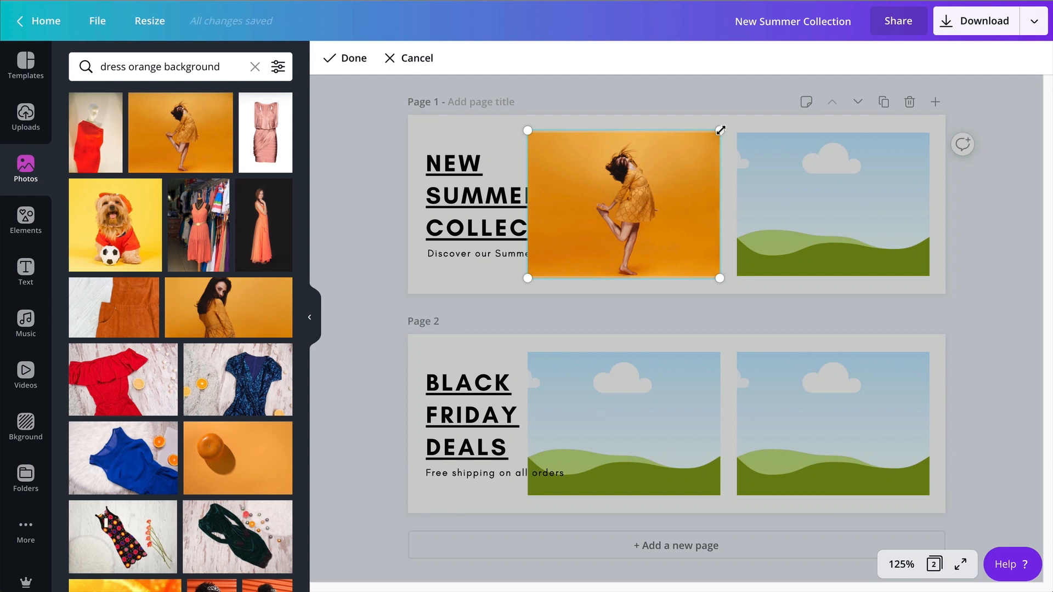
drag(719, 129, 737, 123)
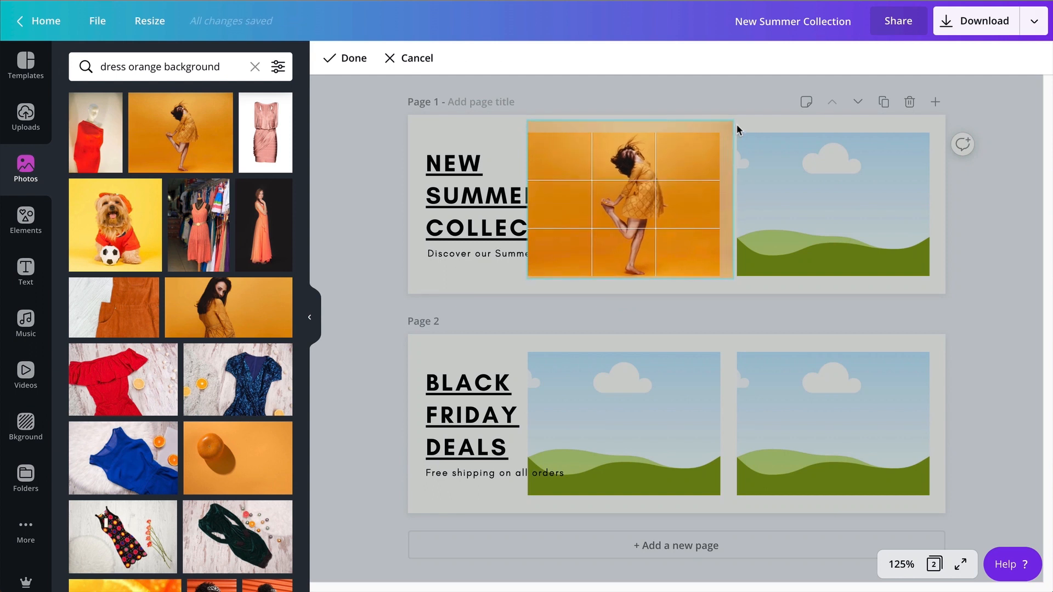
drag(624, 227, 613, 226)
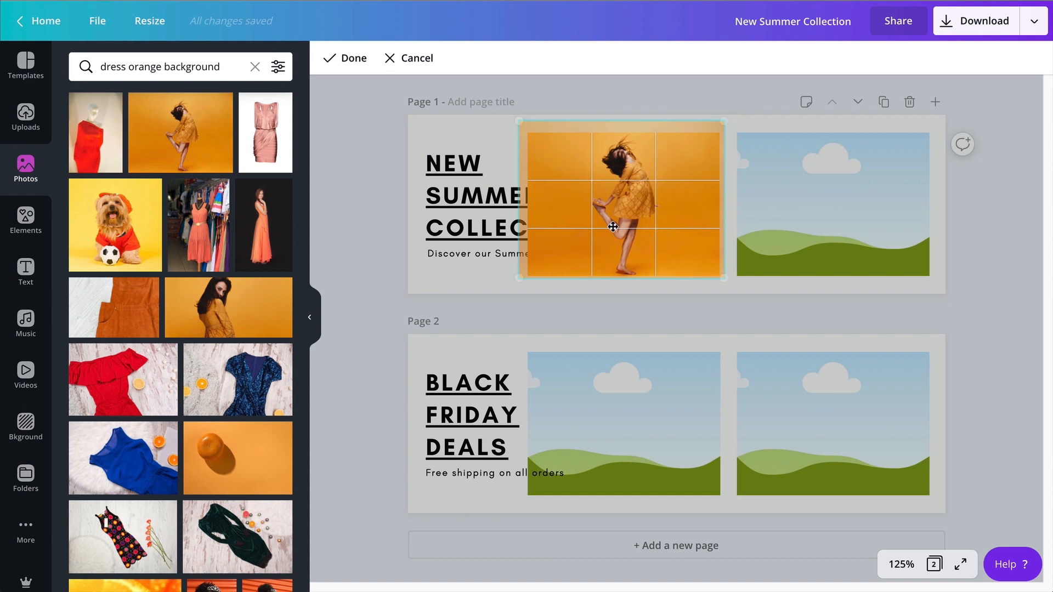
click(388, 250)
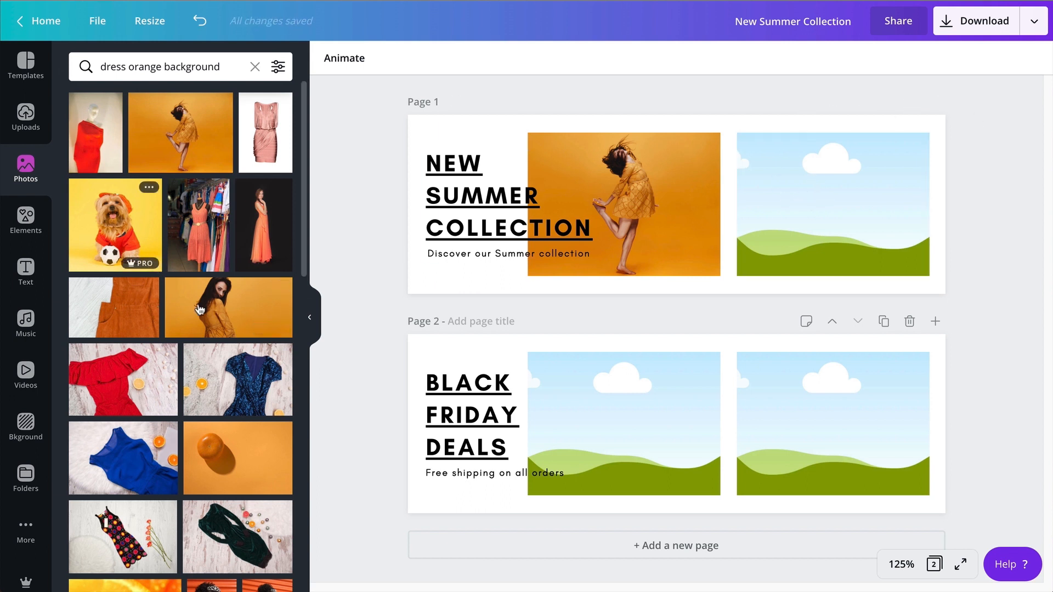
Place the half-length photo of the long-haired woman in an orange dress in the second image grid on page 1.
drag(225, 315, 815, 206)
double_click(815, 203)
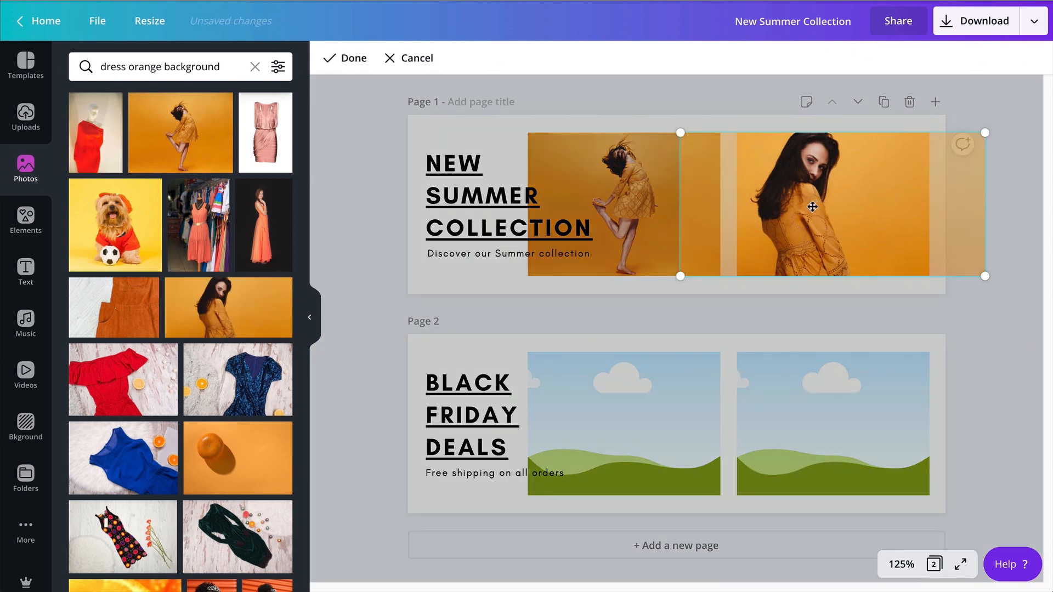
click(350, 59)
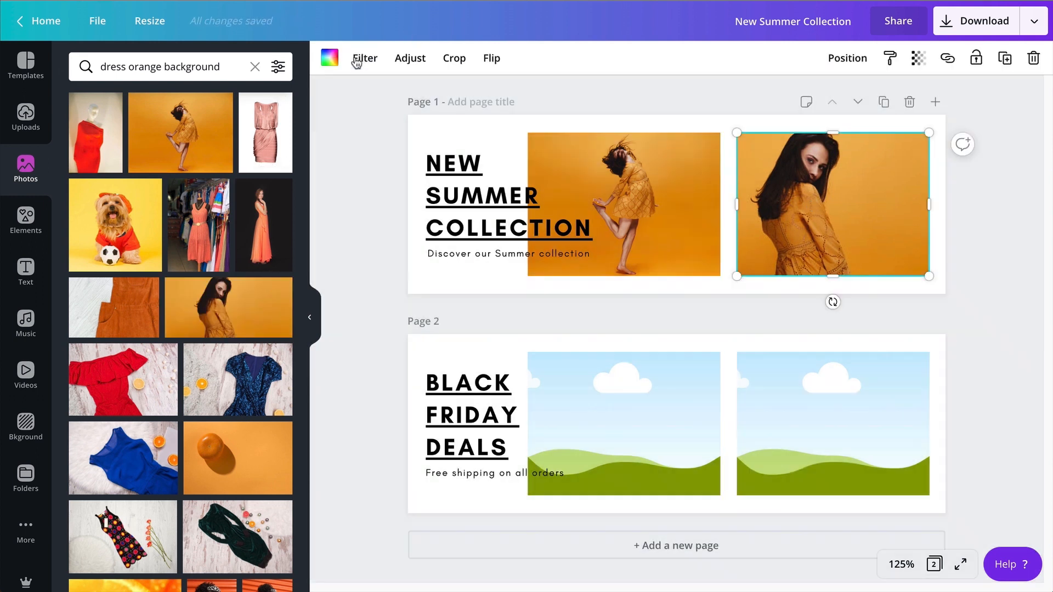
Flip the second grid's photo horizontally and shift it slightly left so the woman sits nearer the grid's centre.
click(493, 64)
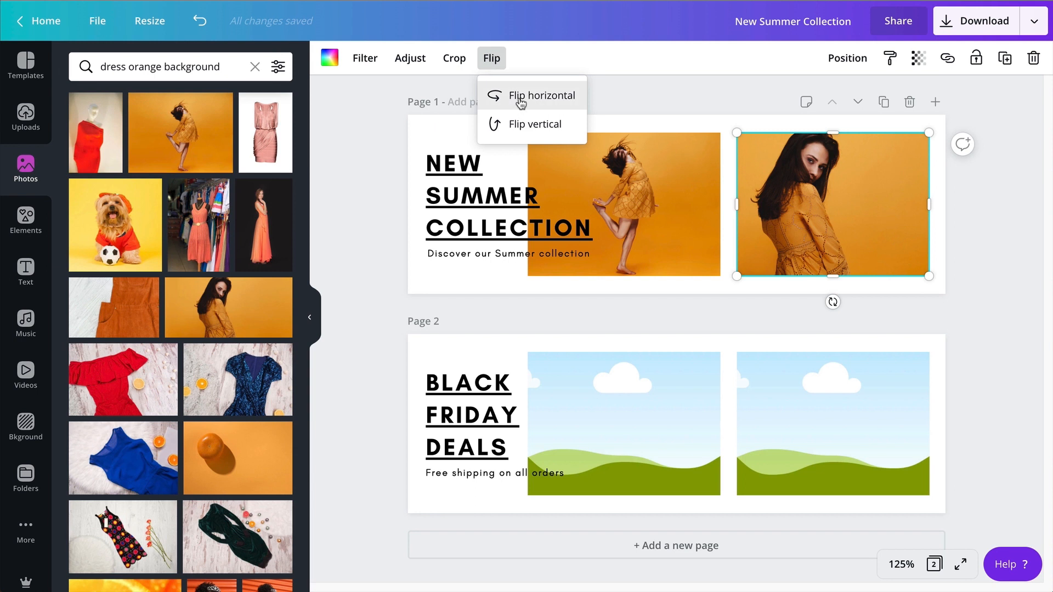
click(520, 102)
double_click(831, 190)
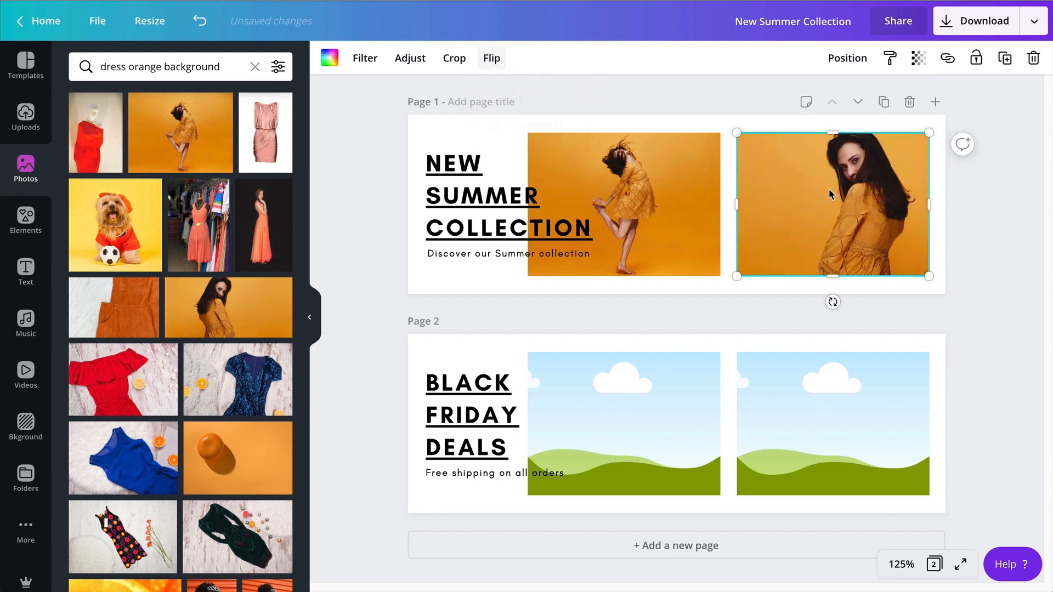
mouse_move(844, 199)
mouse_down()
mouse_move(826, 201)
mouse_move(840, 199)
mouse_up()
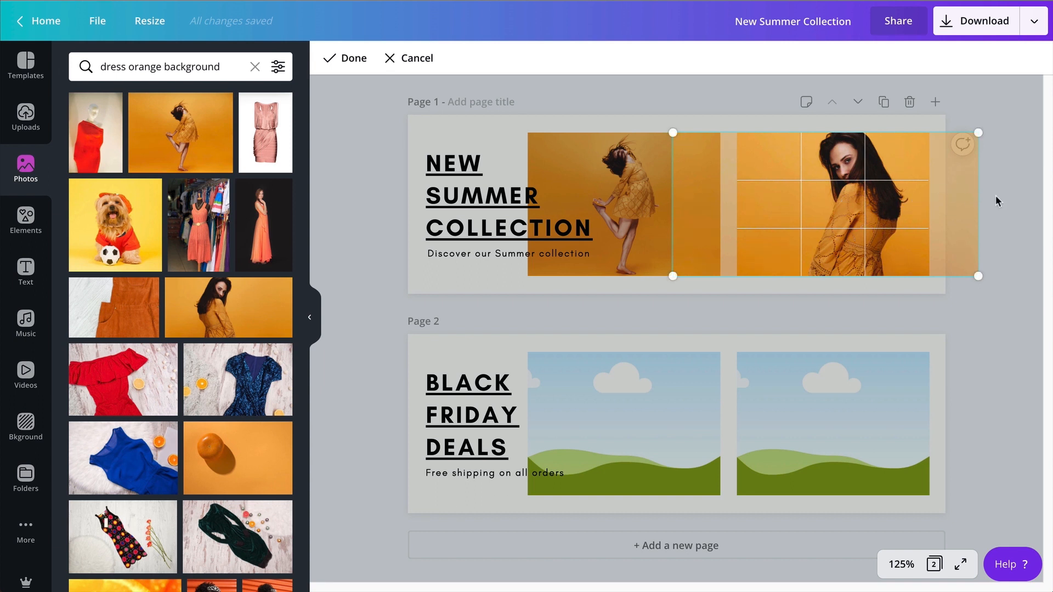
click(995, 196)
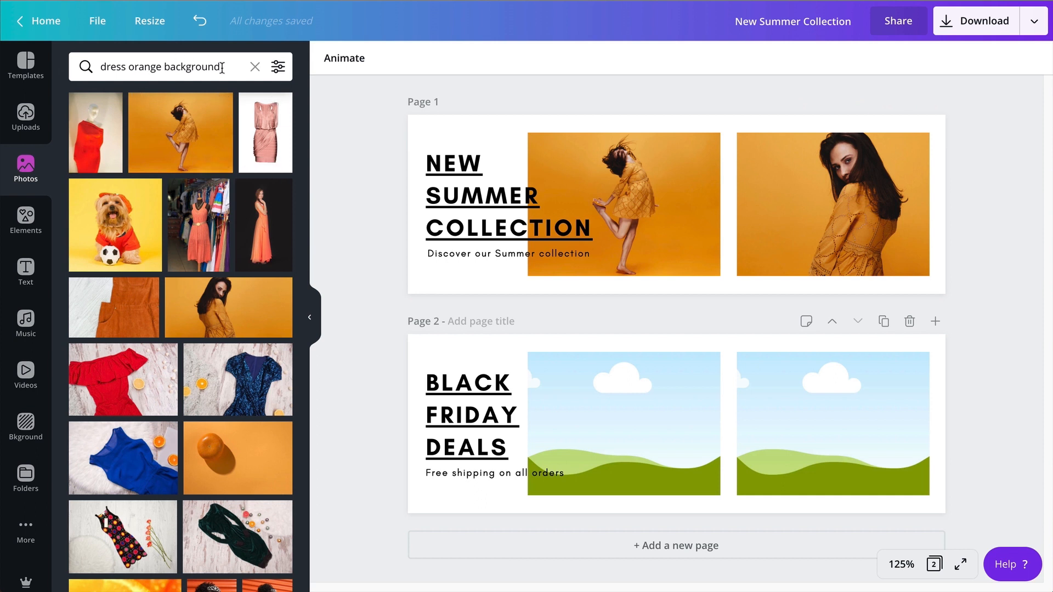
Search the photos for "sweater woman" and place the laughing woman with a raised hand in the first image grid on page 2.
drag(219, 66, 99, 71)
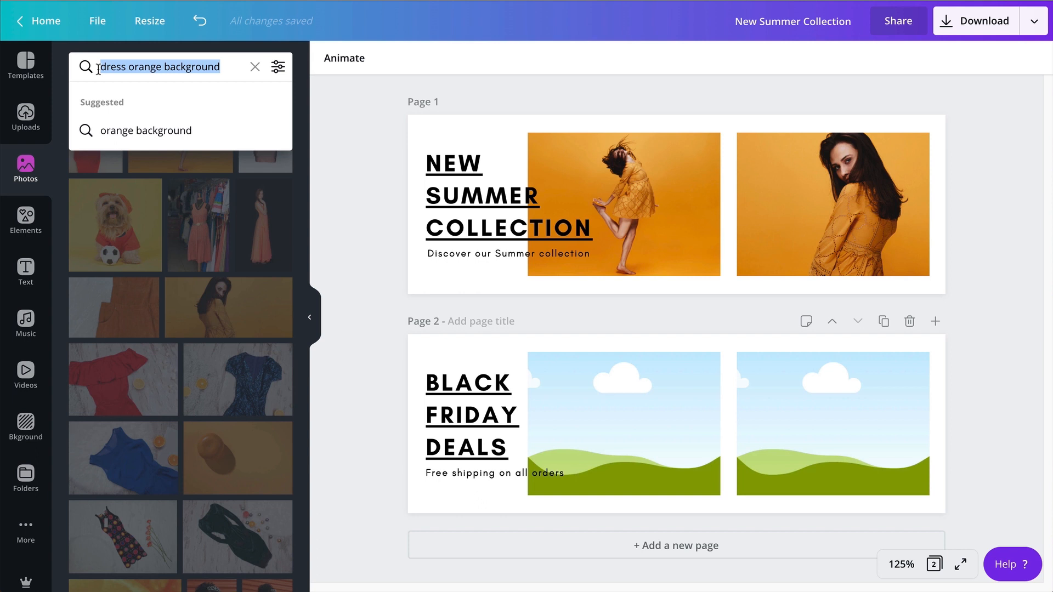
text(swe)
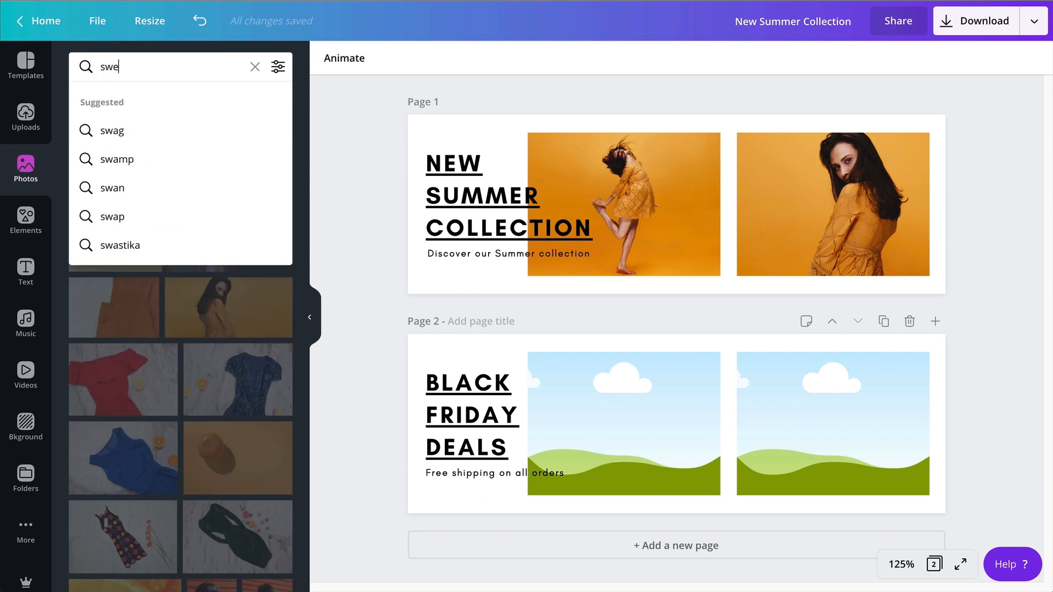
text(ater woman)
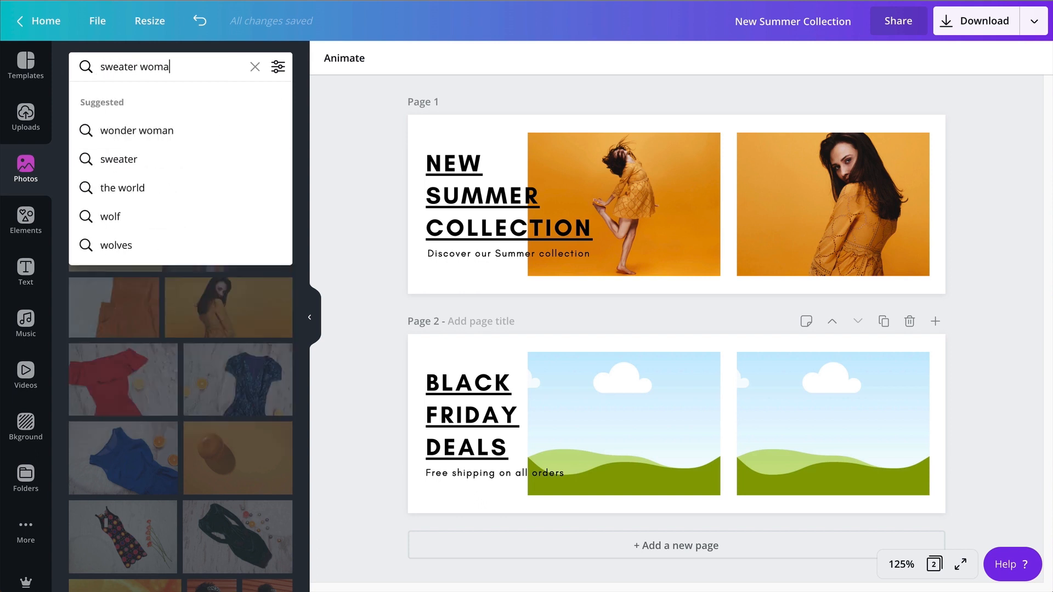
key(Return)
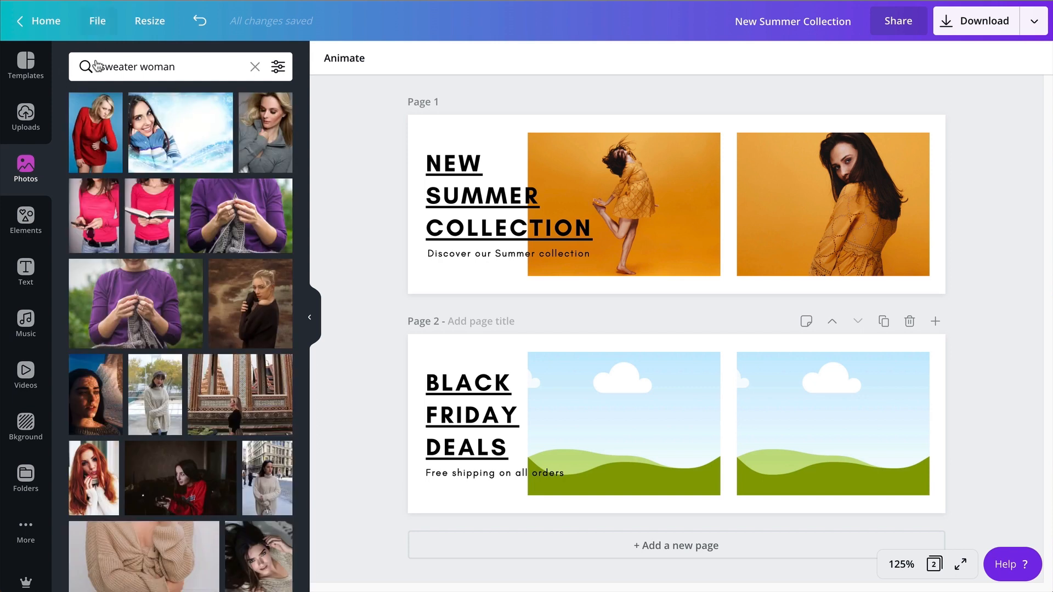
scroll(81, 326, down, 5)
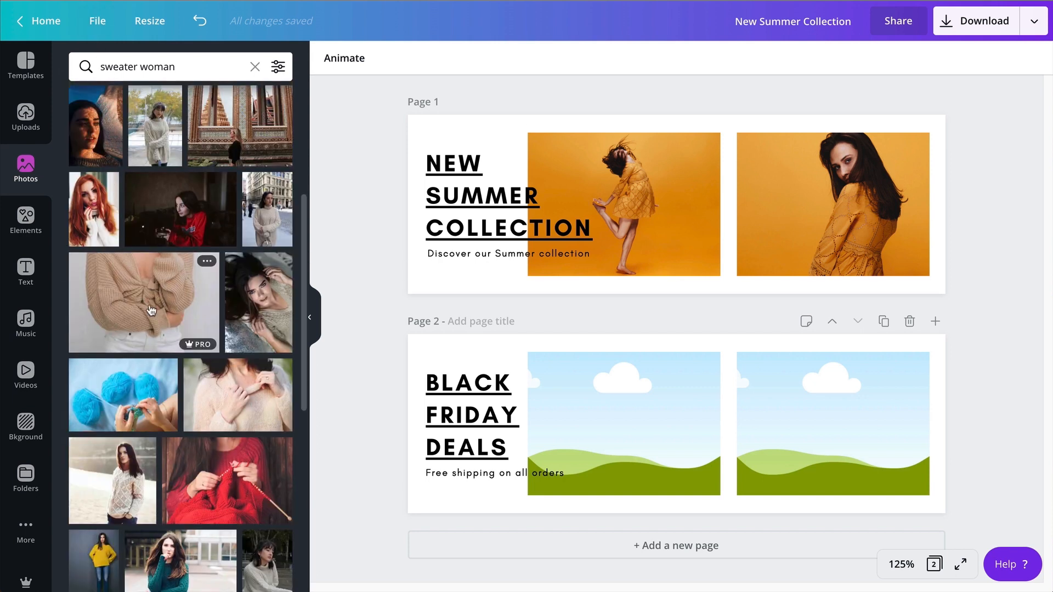
scroll(152, 310, down, 3)
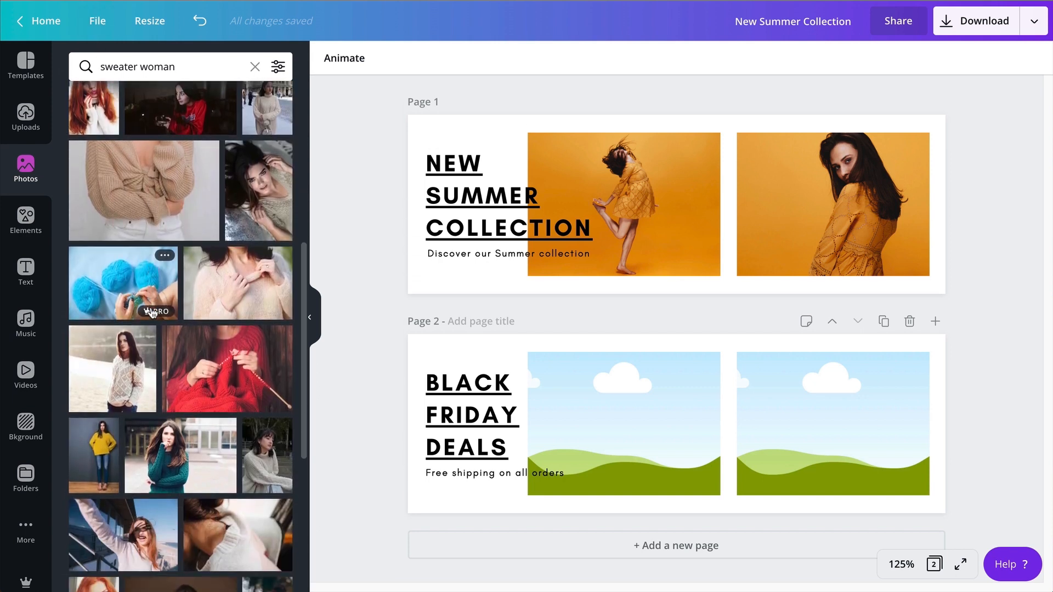
scroll(152, 311, down, 10)
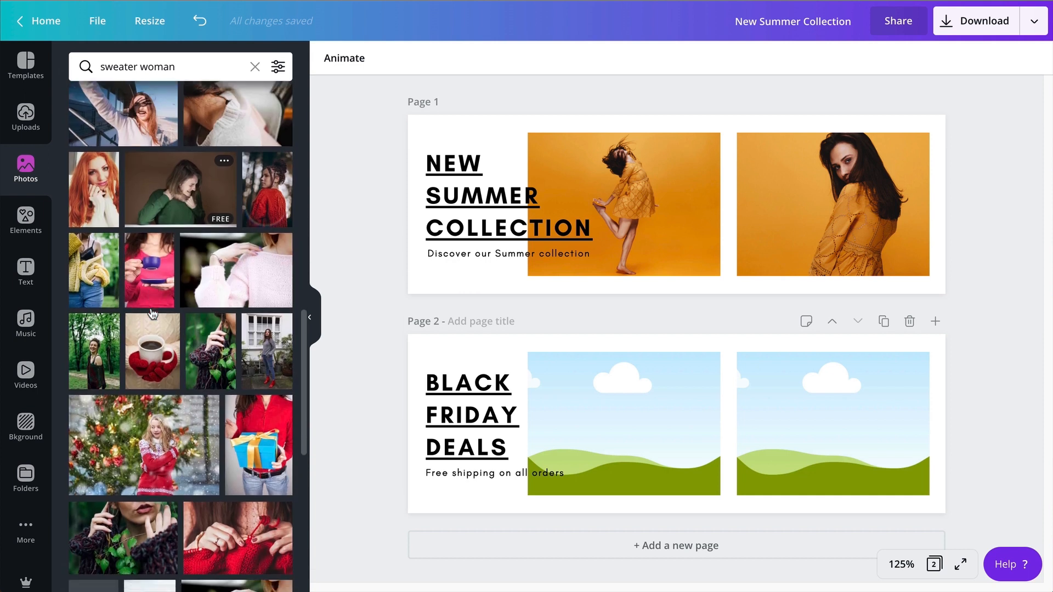
scroll(152, 312, down, 10)
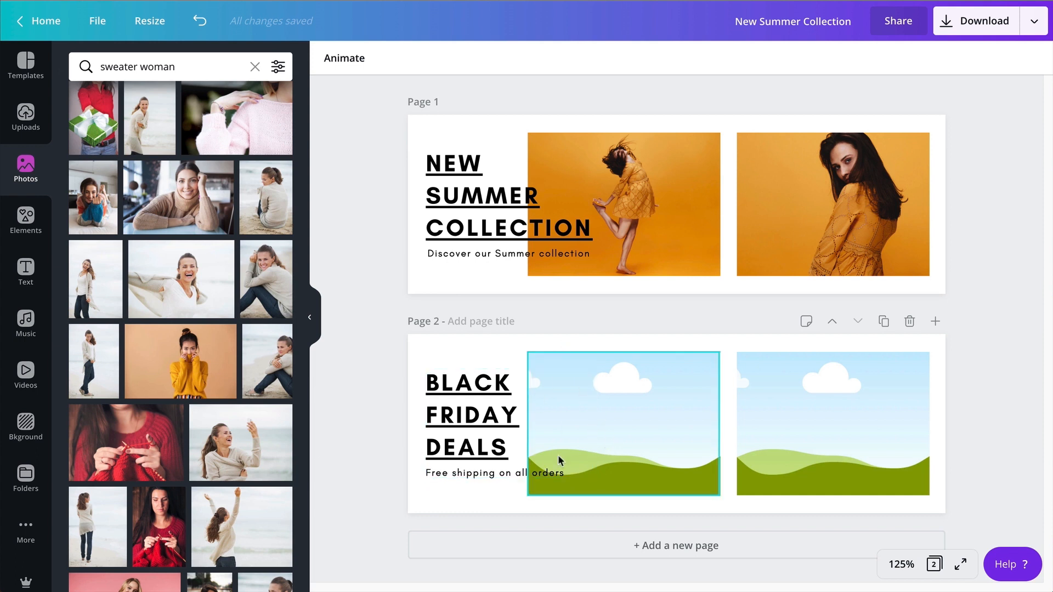
scroll(179, 460, down, 1)
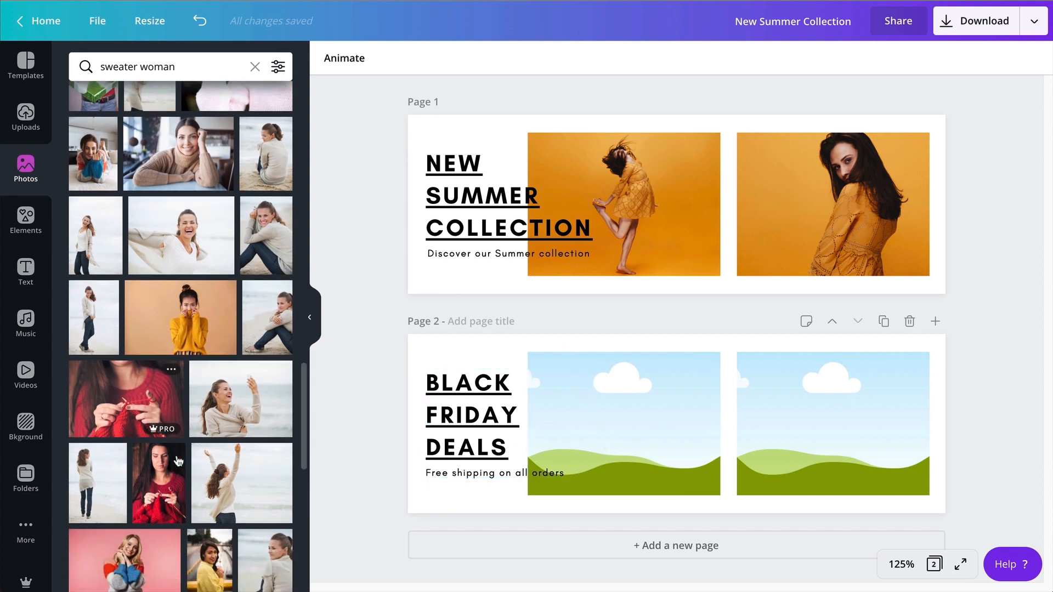
drag(242, 398, 633, 377)
Flip the laughing woman photo horizontally and enlarge it within its grid on page 2.
click(574, 399)
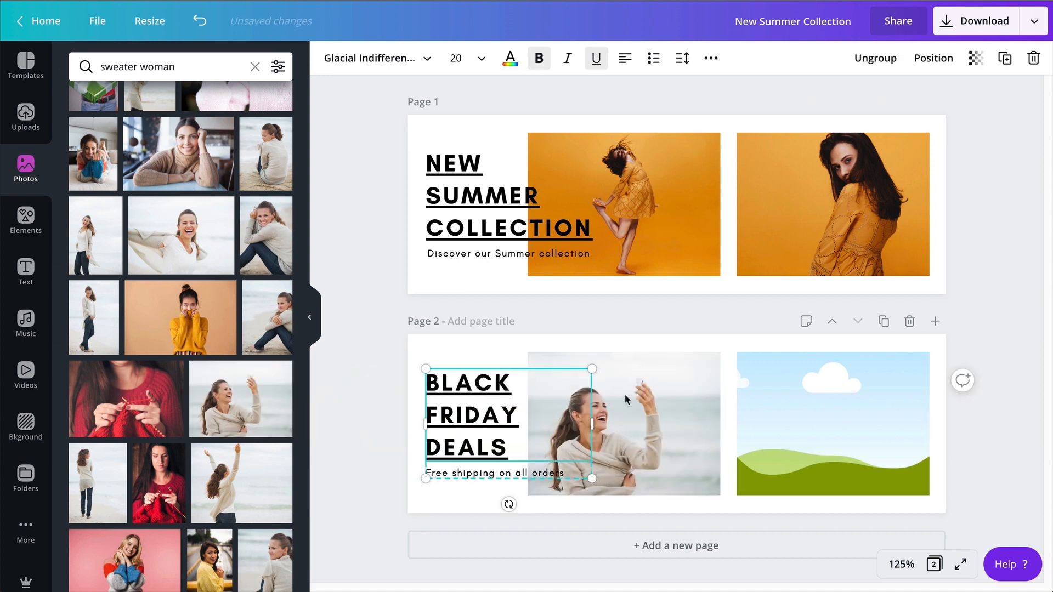
click(647, 400)
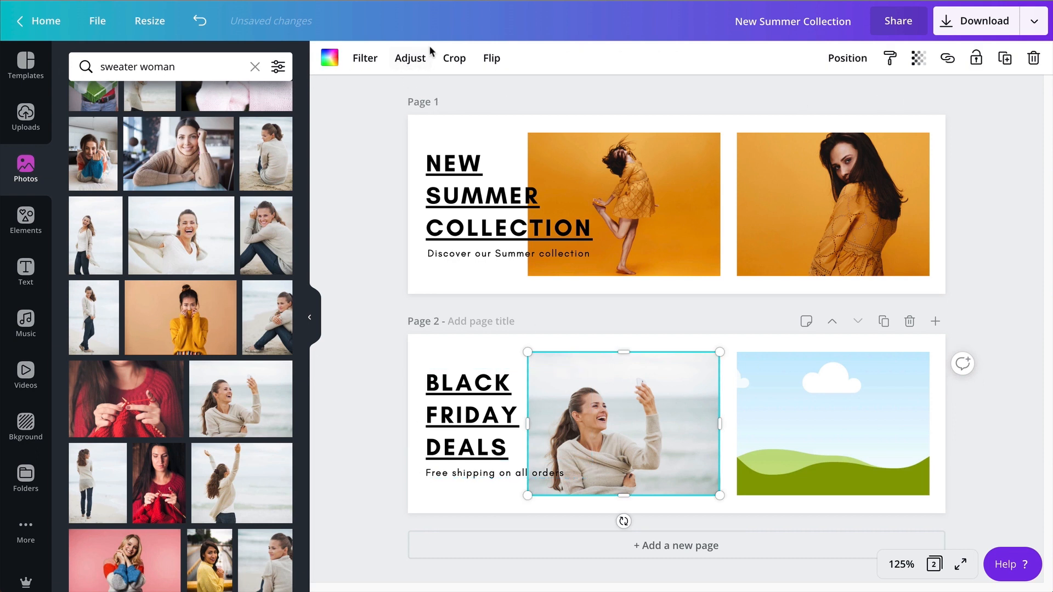
click(490, 58)
click(499, 96)
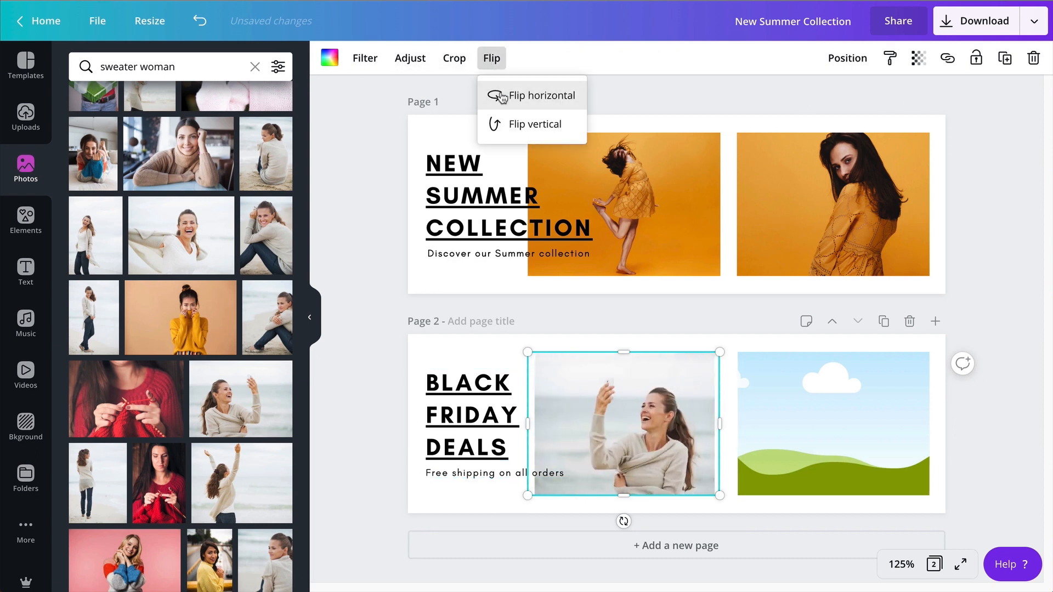
double_click(628, 419)
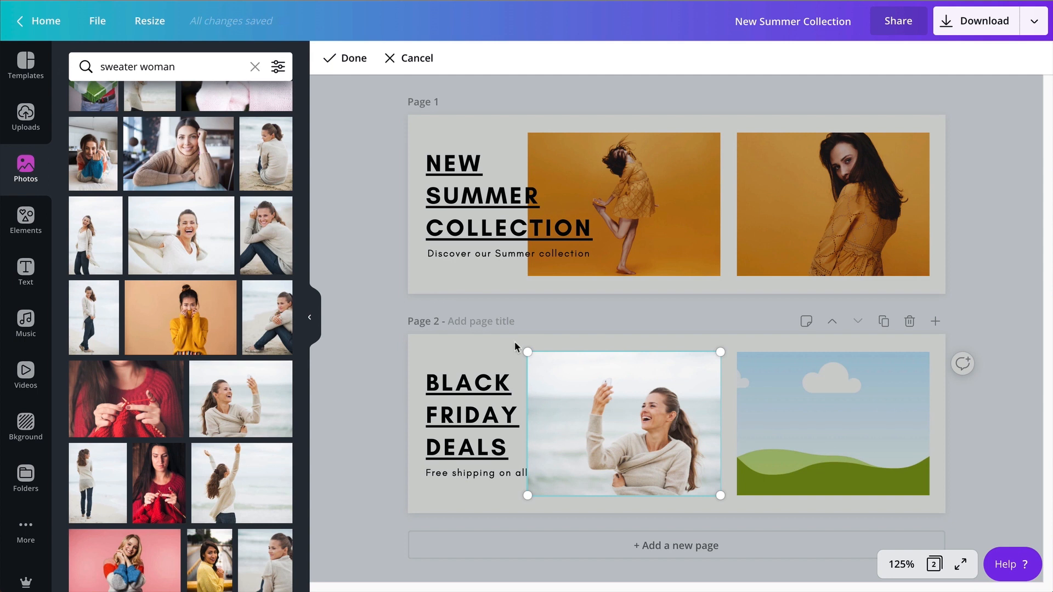
drag(528, 352, 497, 336)
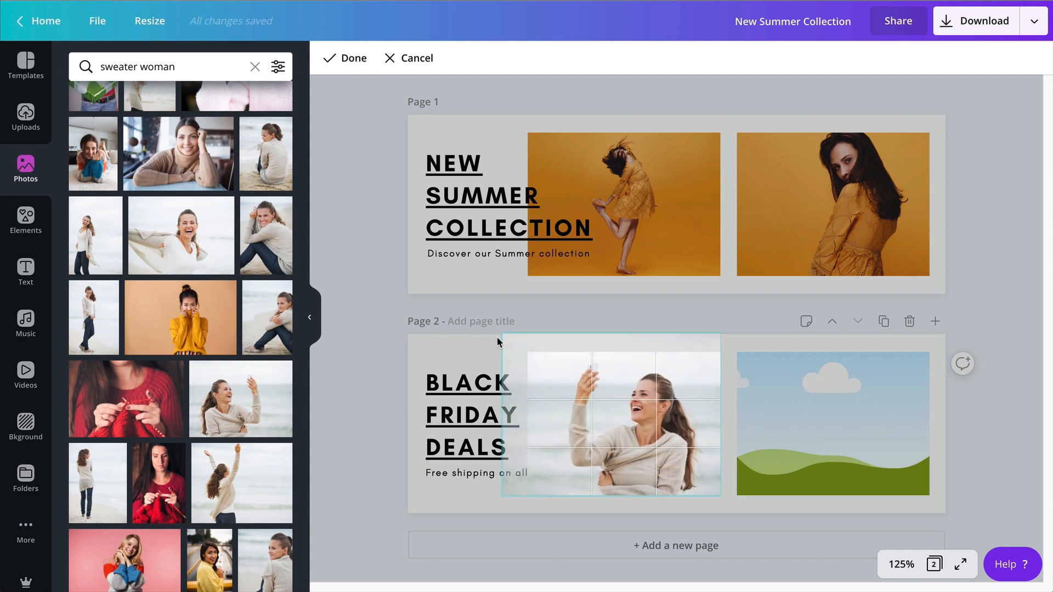
click(331, 346)
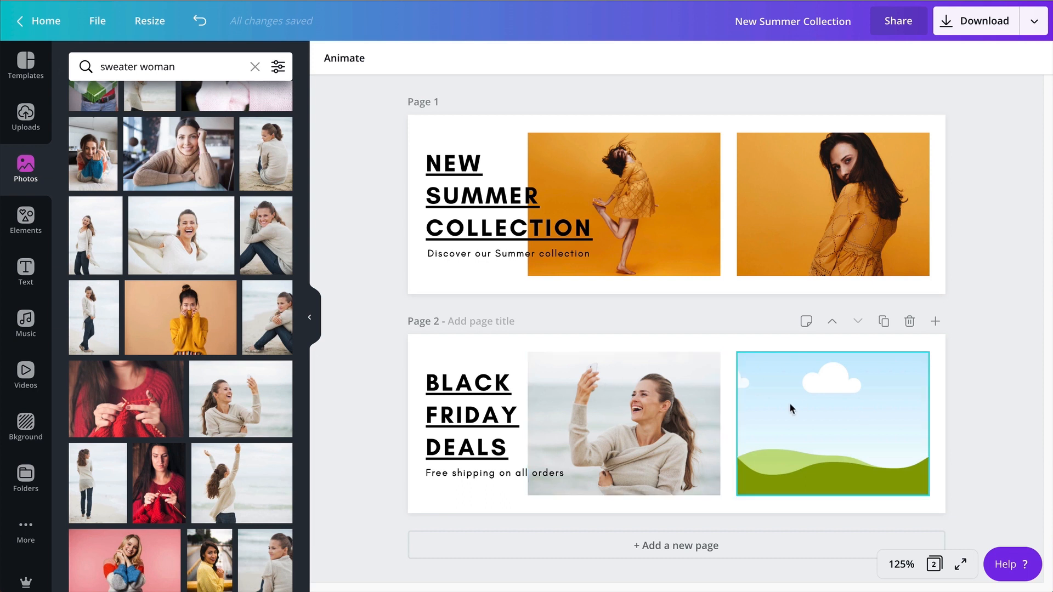
Place the photo of stacked knitted sweaters in the second image grid on page 2.
scroll(235, 494, down, 10)
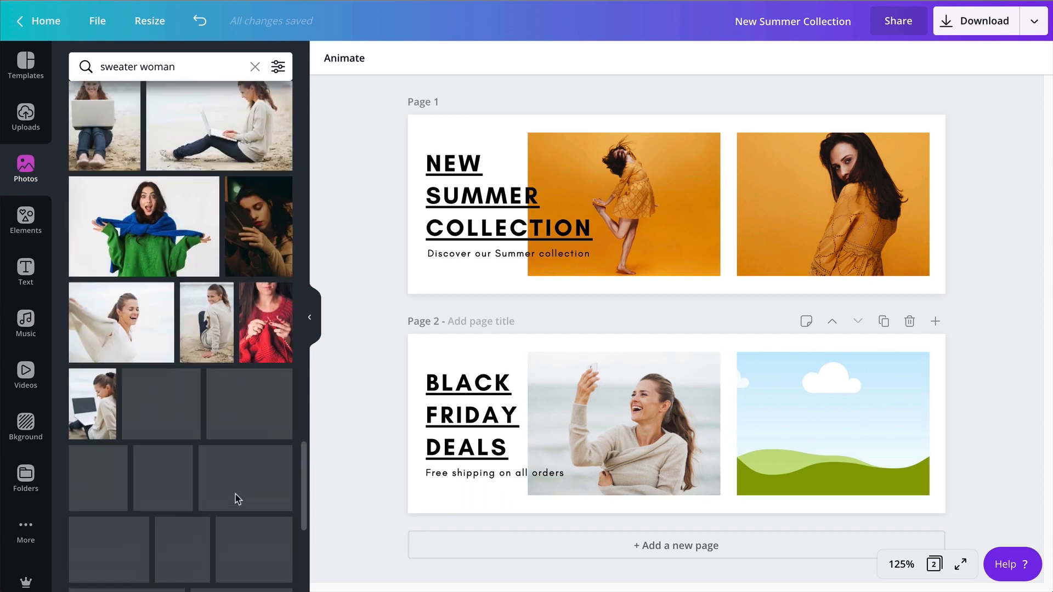
scroll(235, 495, down, 3)
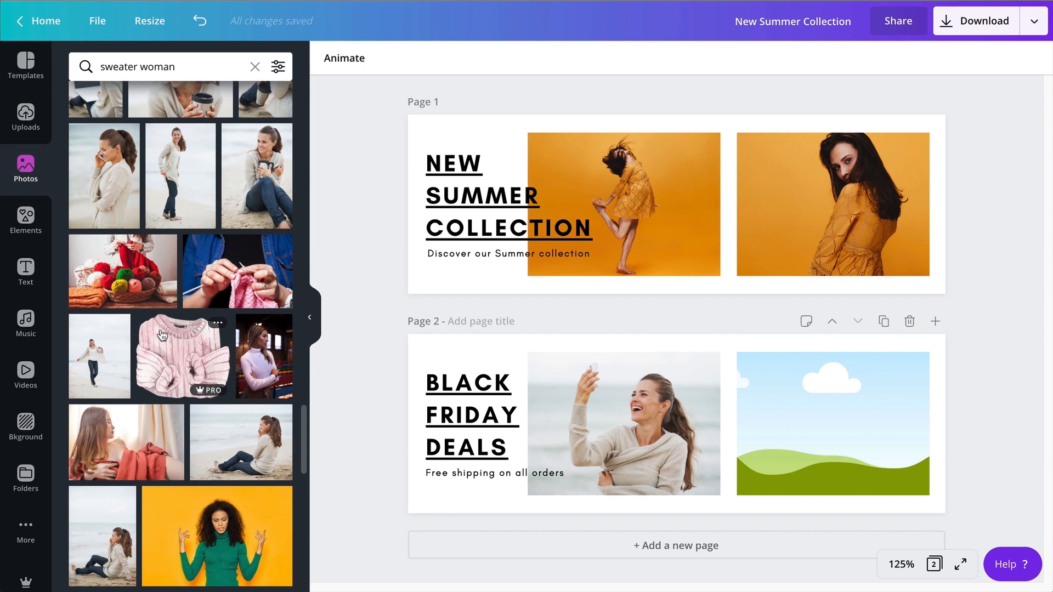
scroll(178, 382, down, 6)
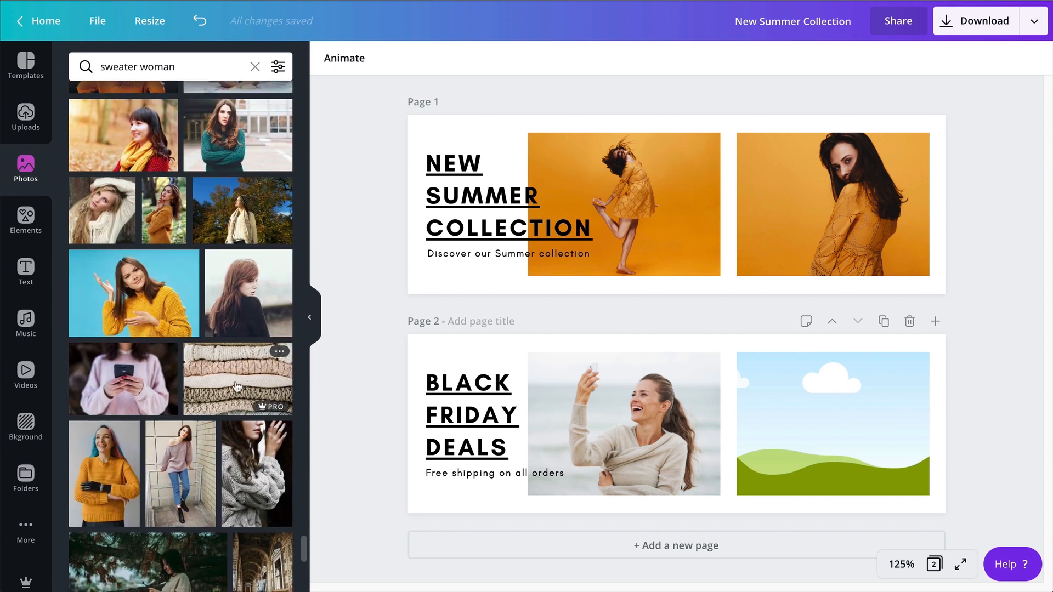
drag(241, 378, 779, 381)
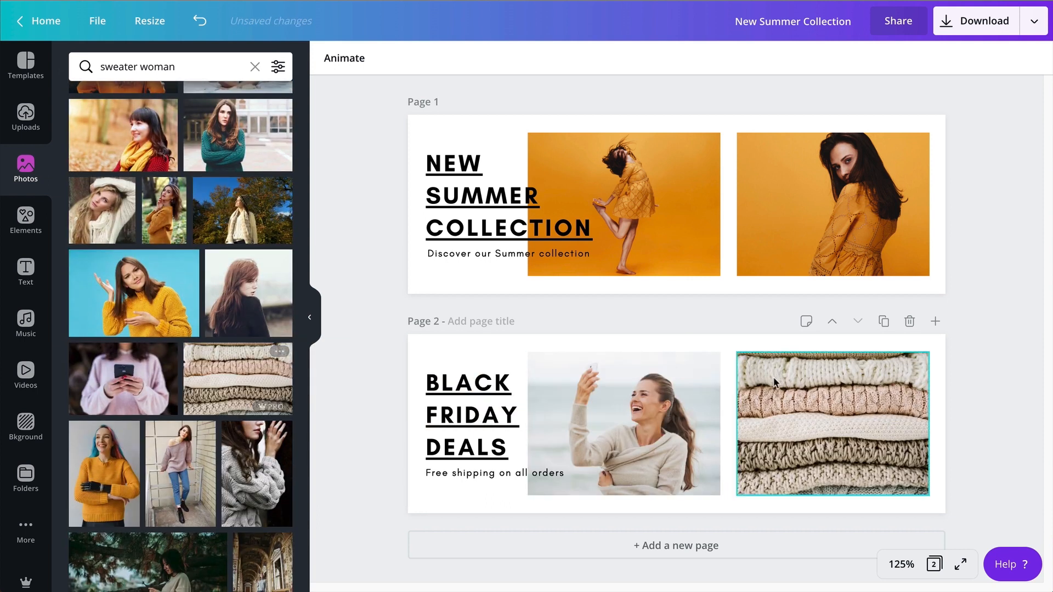
Enlarge the laughing woman photo a little more within its grid and reposition it slightly.
double_click(658, 433)
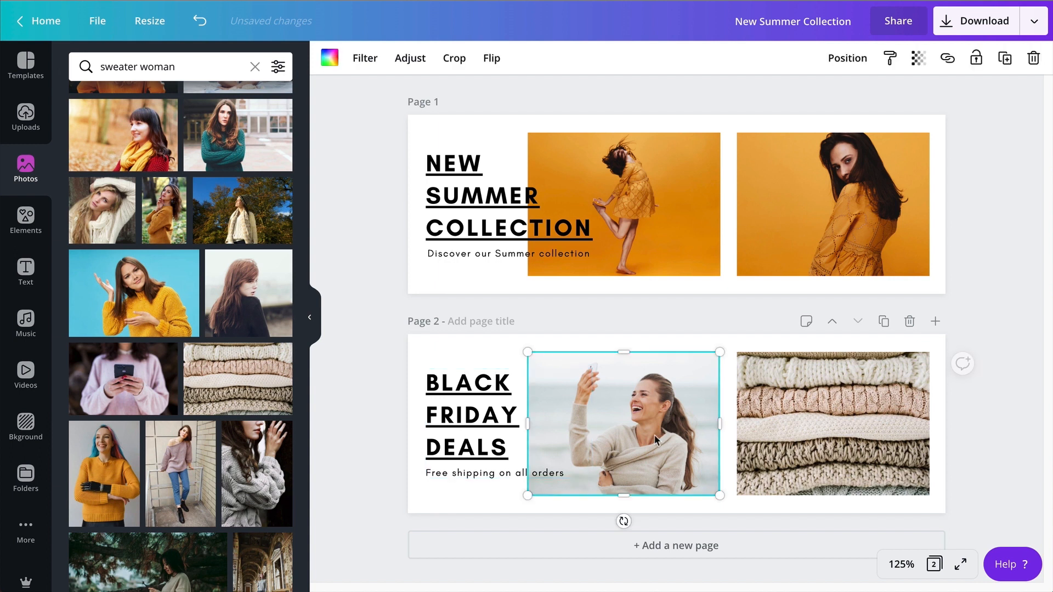
drag(501, 334, 479, 334)
drag(622, 468, 624, 473)
click(1017, 437)
click(1017, 437)
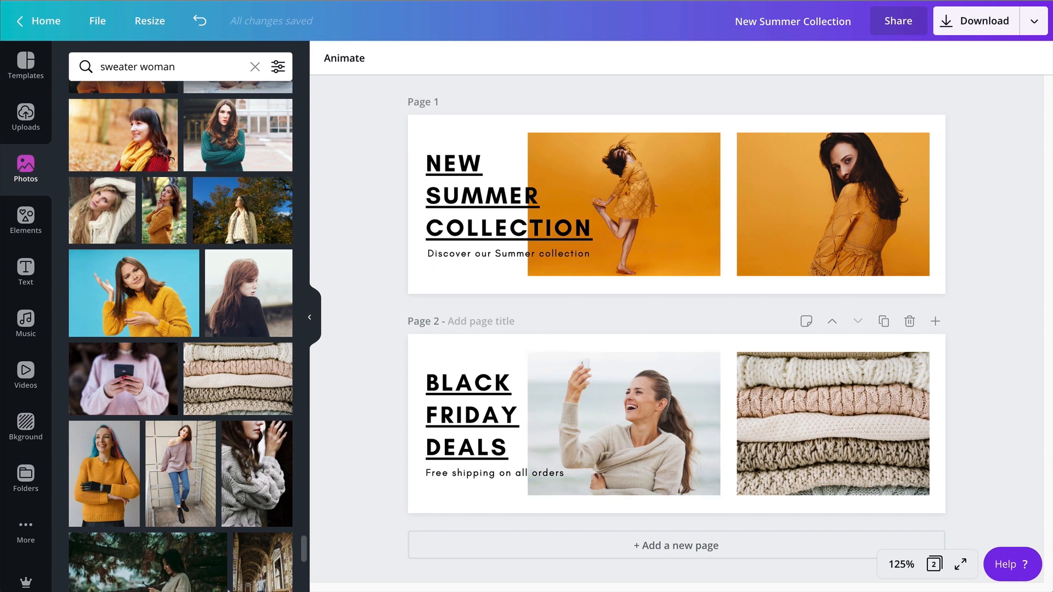
Search the elements for "summer".
scroll(229, 333, up, 5)
click(213, 63)
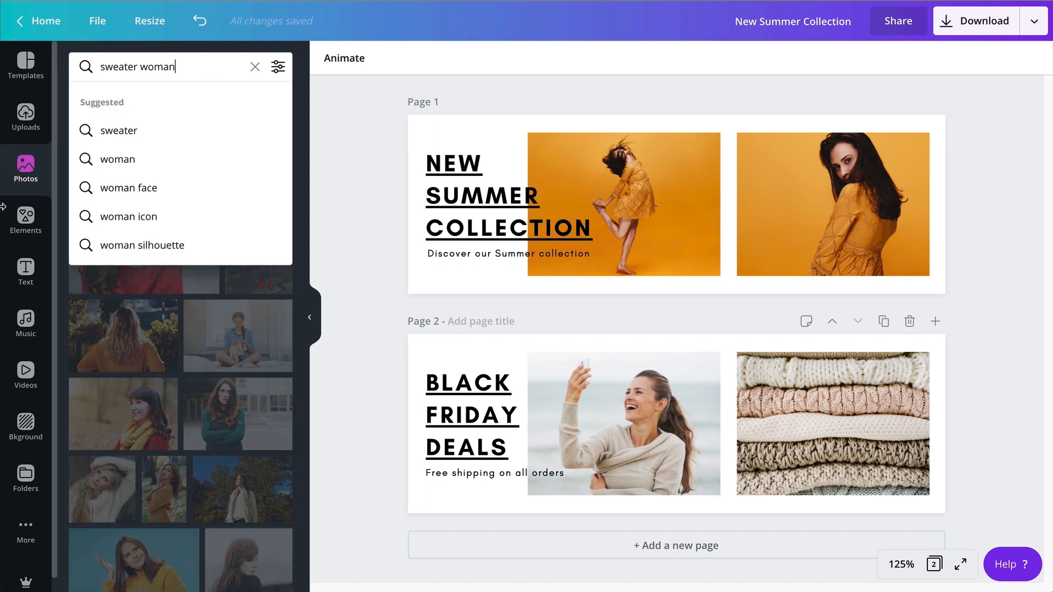
click(26, 233)
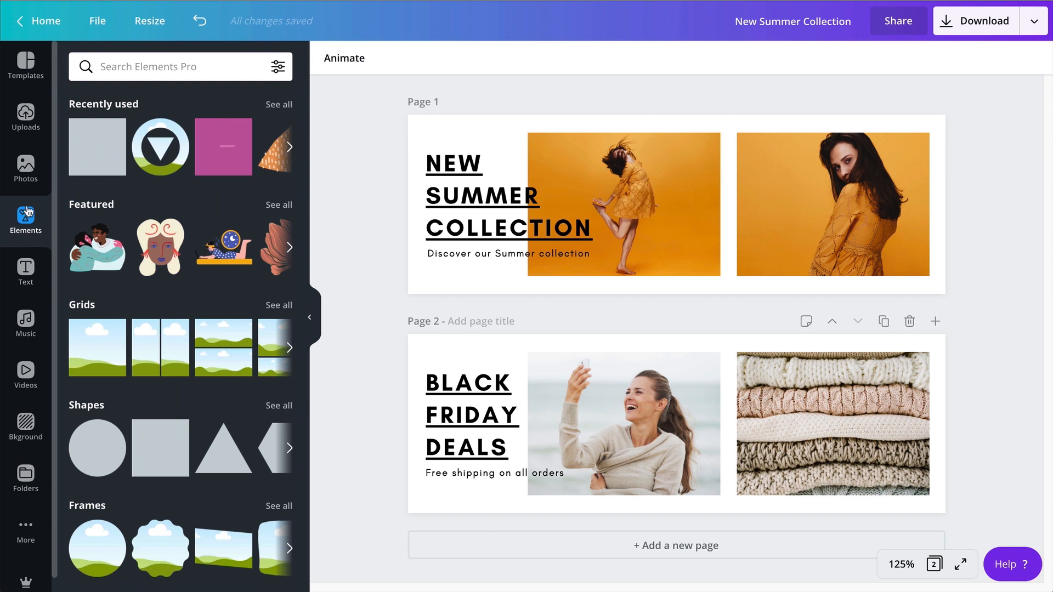
click(219, 68)
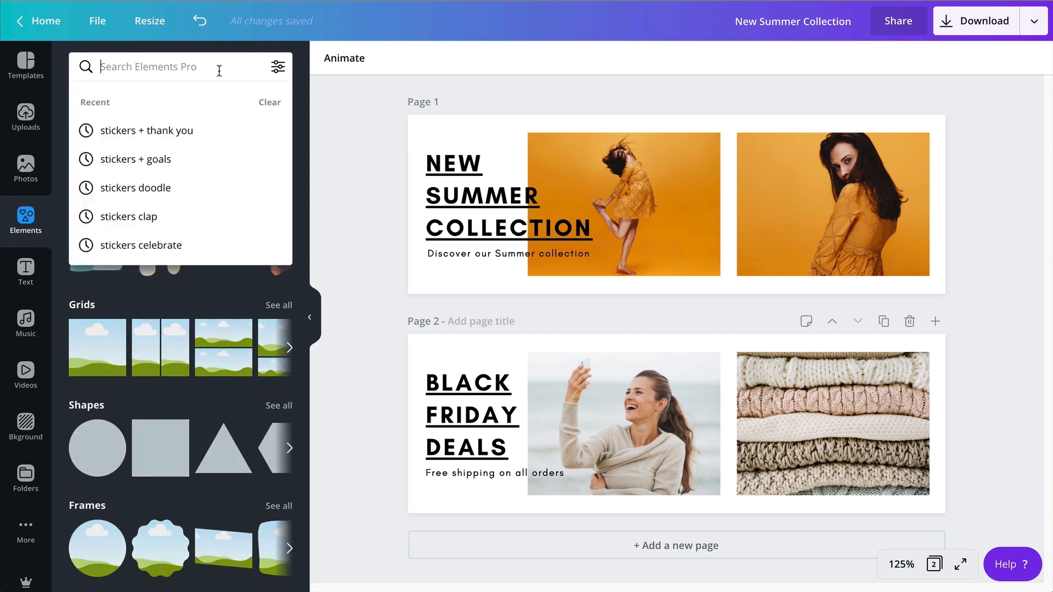
text(summer)
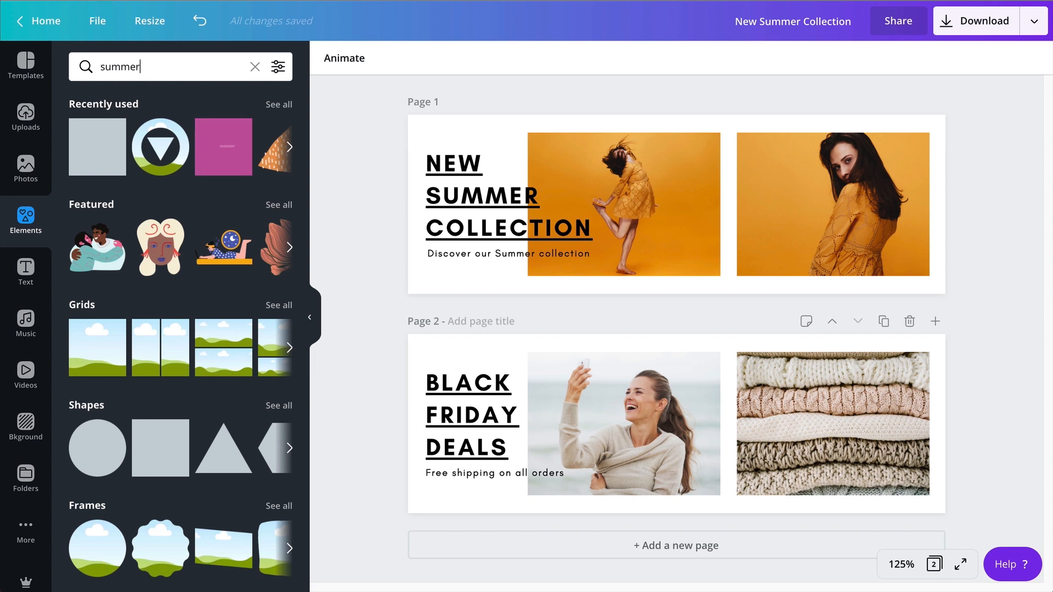
key(Return)
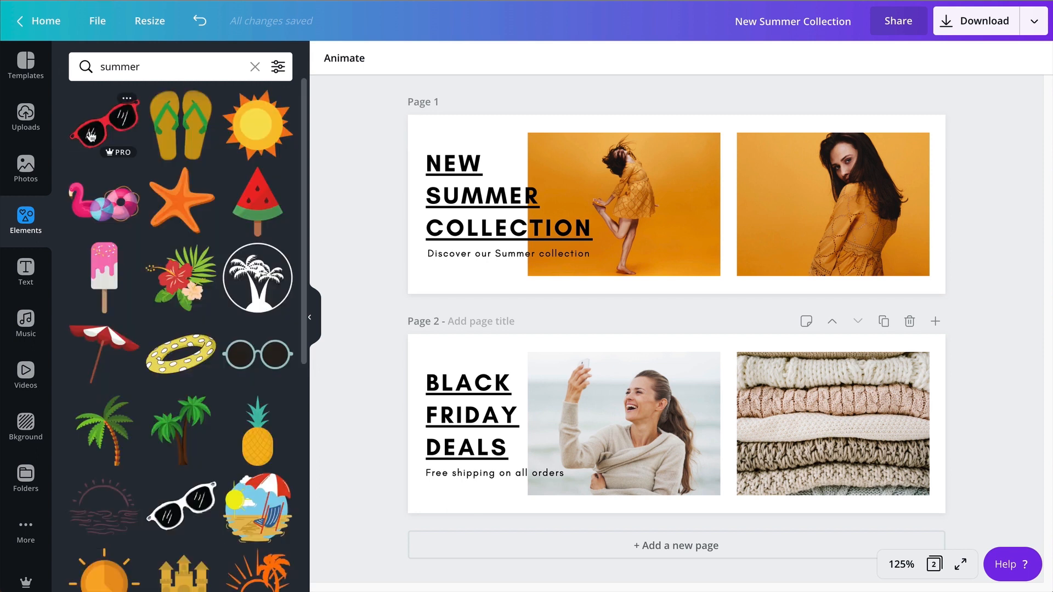
Add the red sunglasses to page 1, shrink them, and place them across the lower gap between the two photos.
drag(91, 136, 715, 257)
drag(765, 221, 748, 233)
mouse_move(725, 259)
mouse_down()
mouse_move(715, 252)
mouse_move(715, 264)
mouse_up()
click(737, 290)
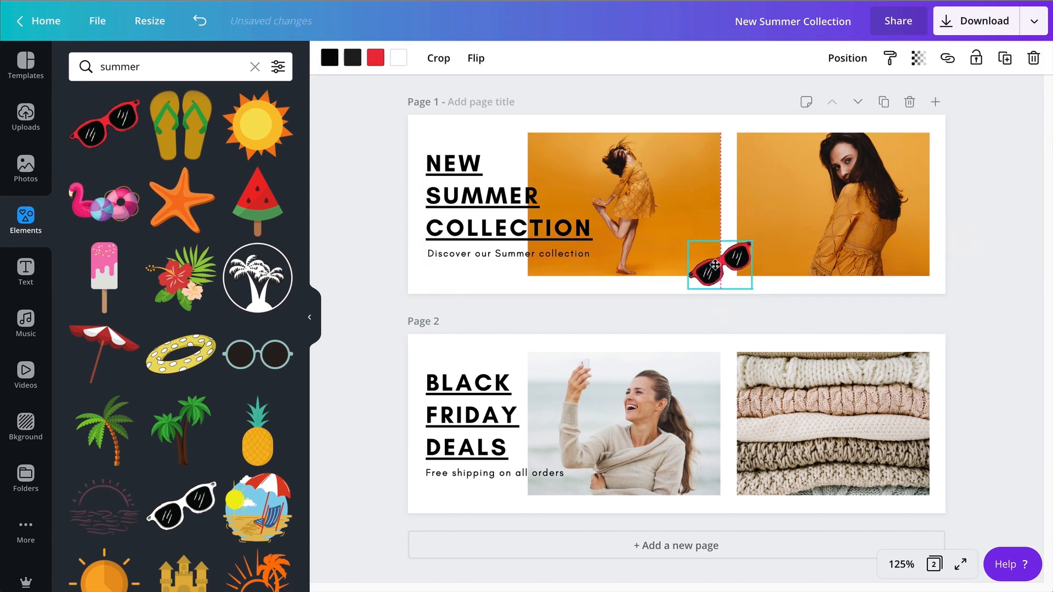
click(998, 313)
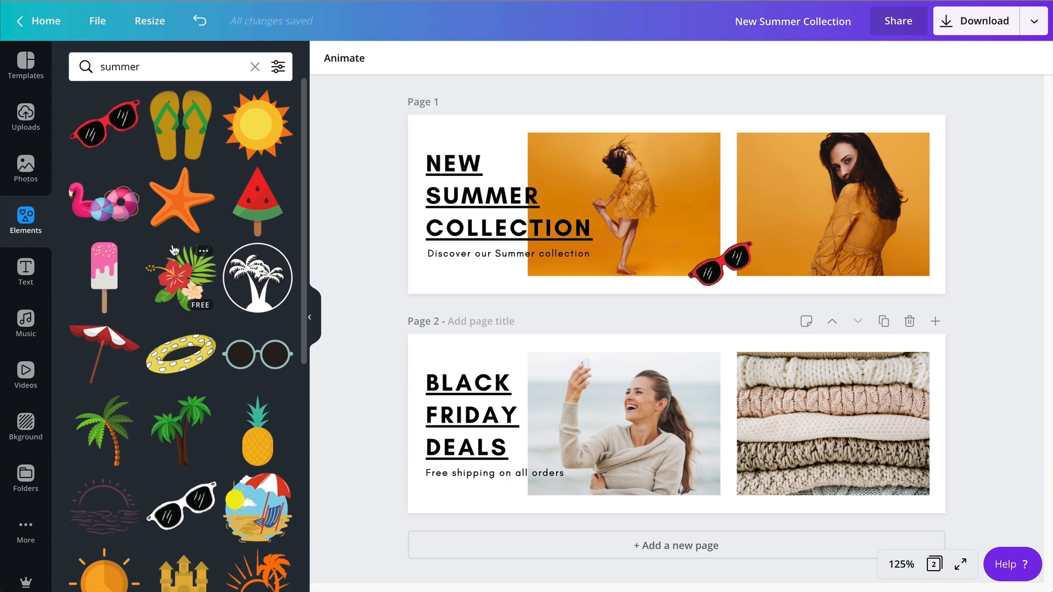
Replace the red sunglasses on page 1 with the white-framed pair, scaled down and placed across the lower gap between the photos.
scroll(101, 238, down, 1)
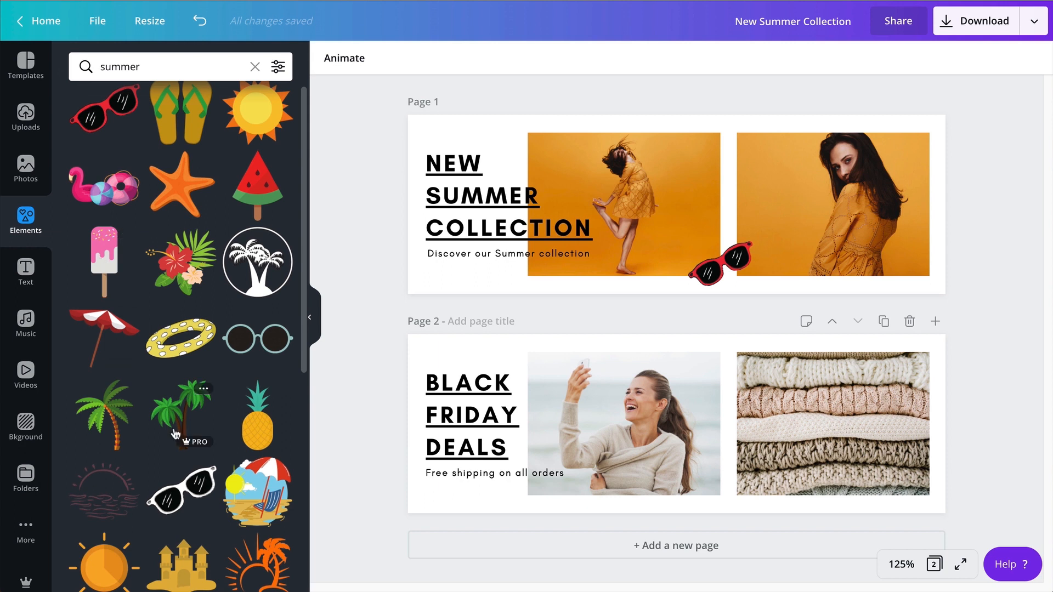
scroll(175, 433, down, 1)
click(194, 420)
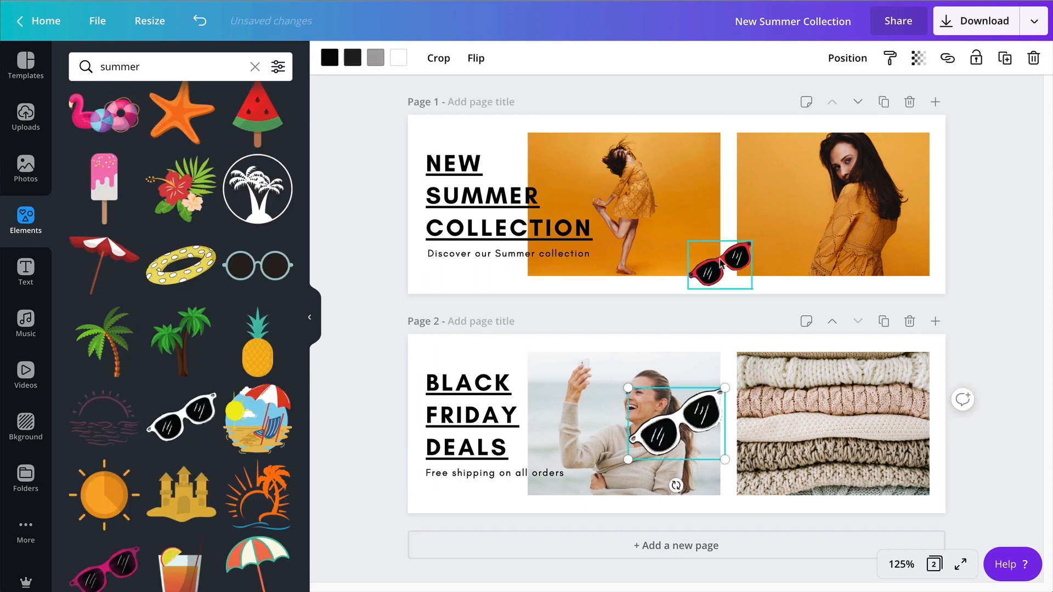
drag(719, 264, 720, 173)
drag(681, 432, 730, 254)
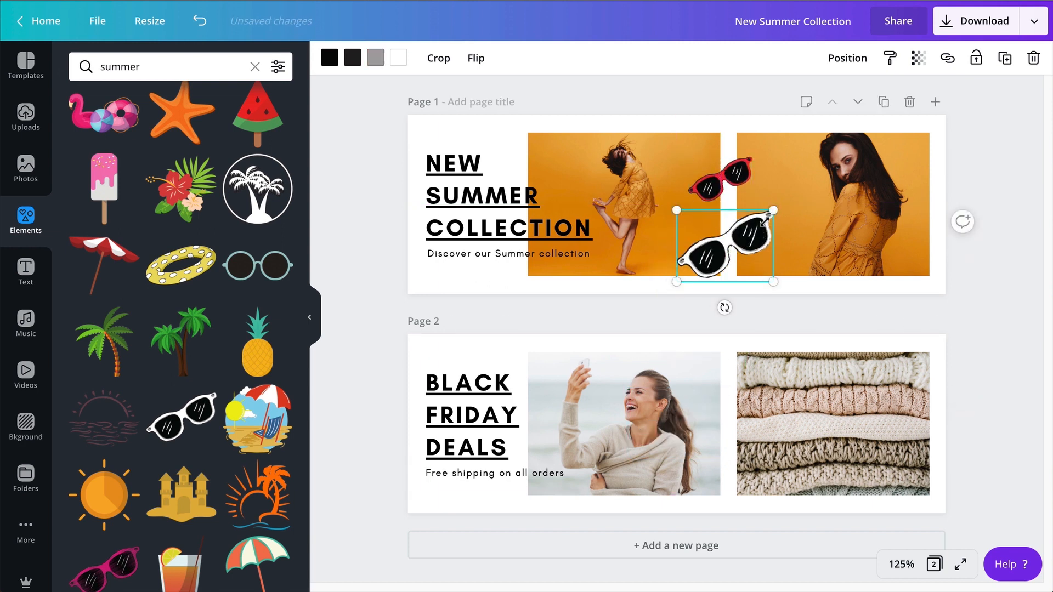
drag(763, 222, 728, 261)
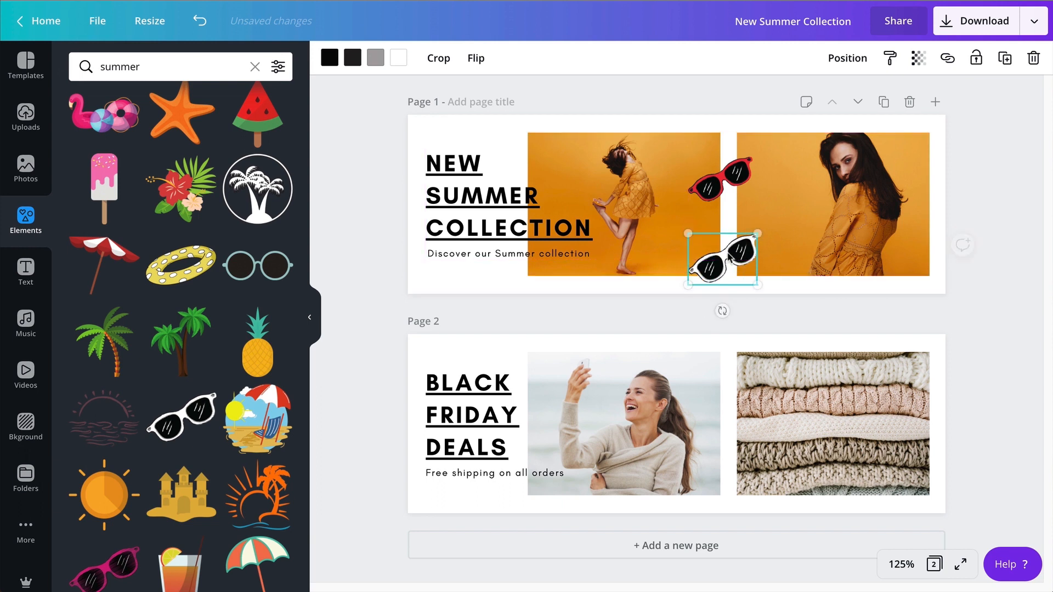
click(725, 188)
key(Delete)
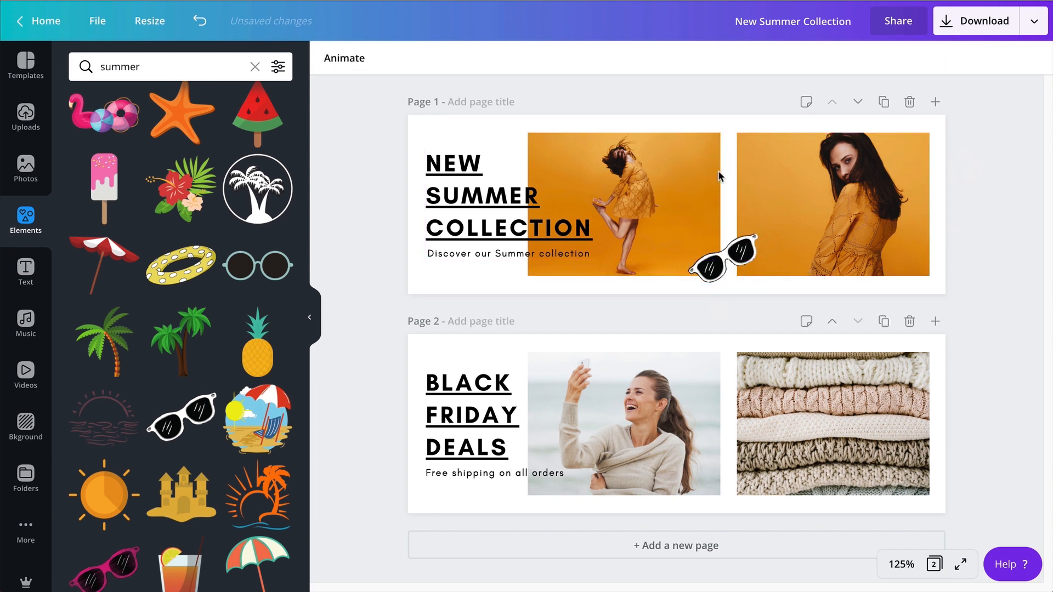
Add the brown straw hat to page 1 and place it, slightly tilted, over the upper-left corner of the dancing woman photo.
scroll(208, 456, down, 10)
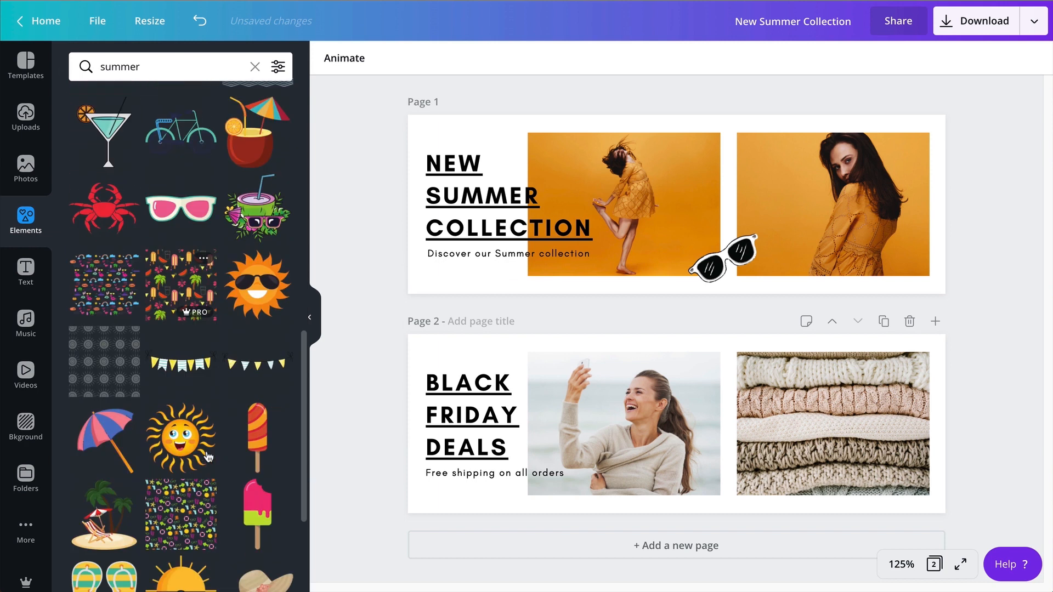
scroll(209, 457, down, 12)
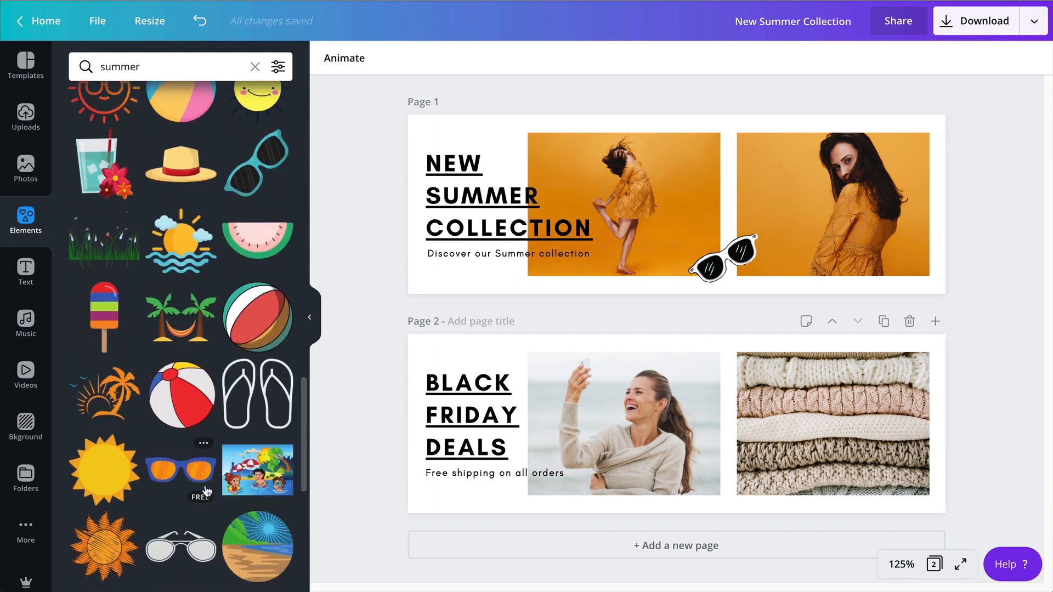
scroll(206, 491, down, 7)
scroll(210, 468, up, 3)
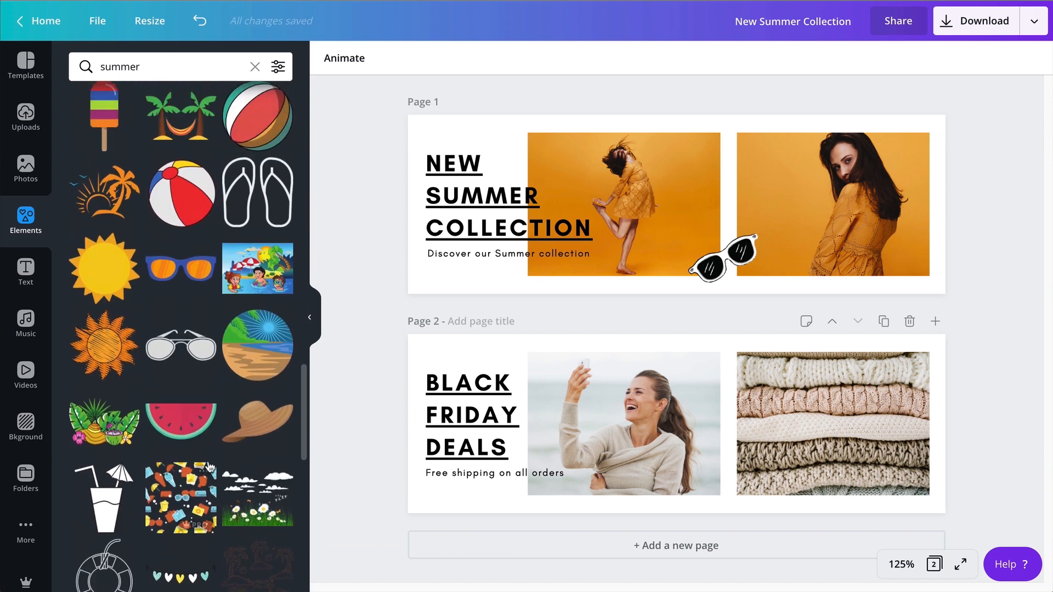
click(257, 421)
drag(685, 428, 737, 162)
drag(790, 120, 528, 152)
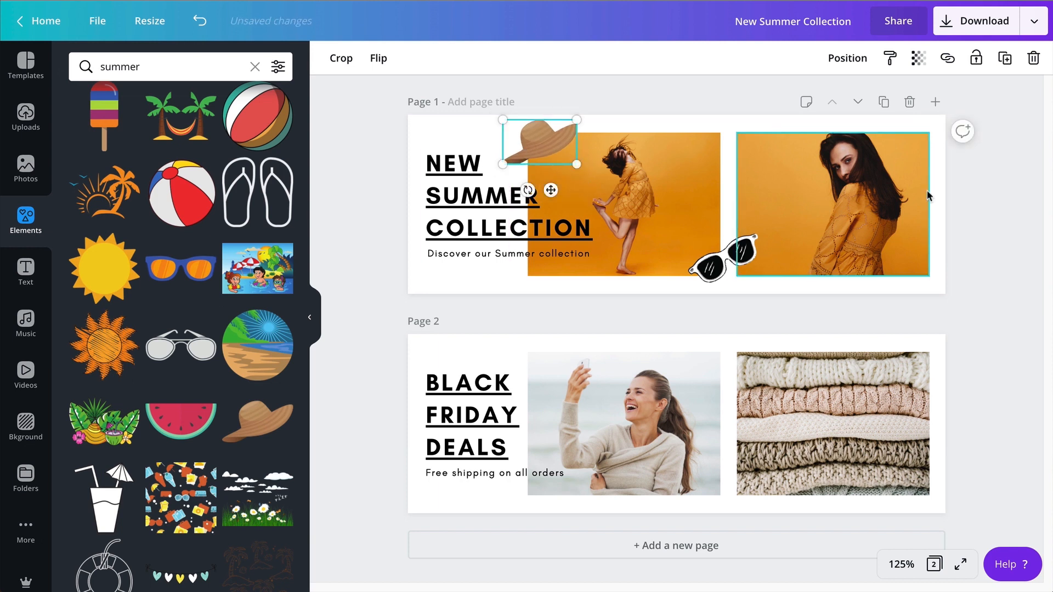
click(1023, 197)
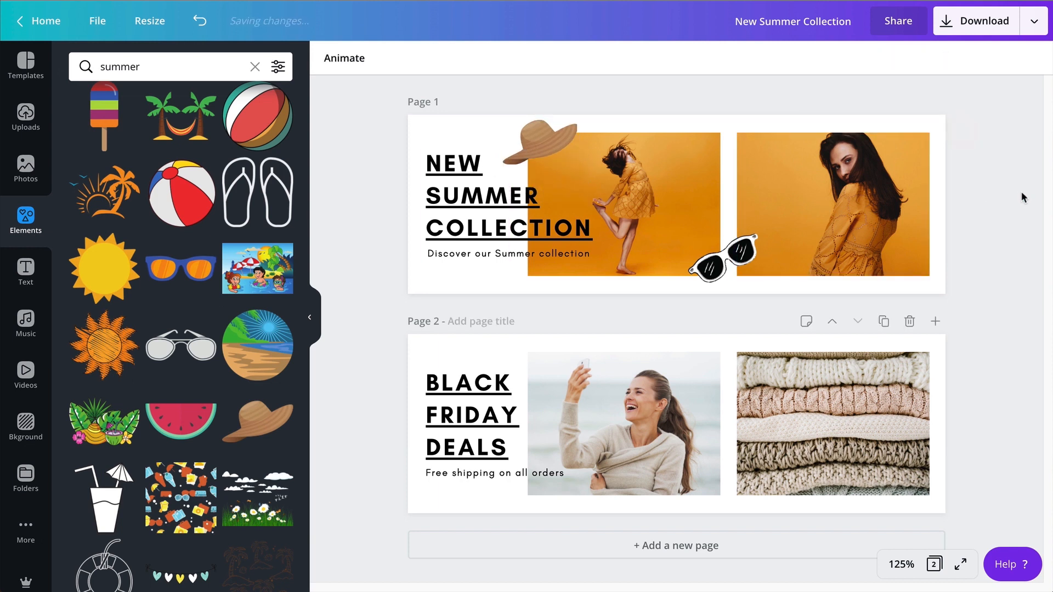
Try a scaled-down pink and teal palm tree at page 1's lower-right corner, and remove it.
scroll(214, 384, down, 8)
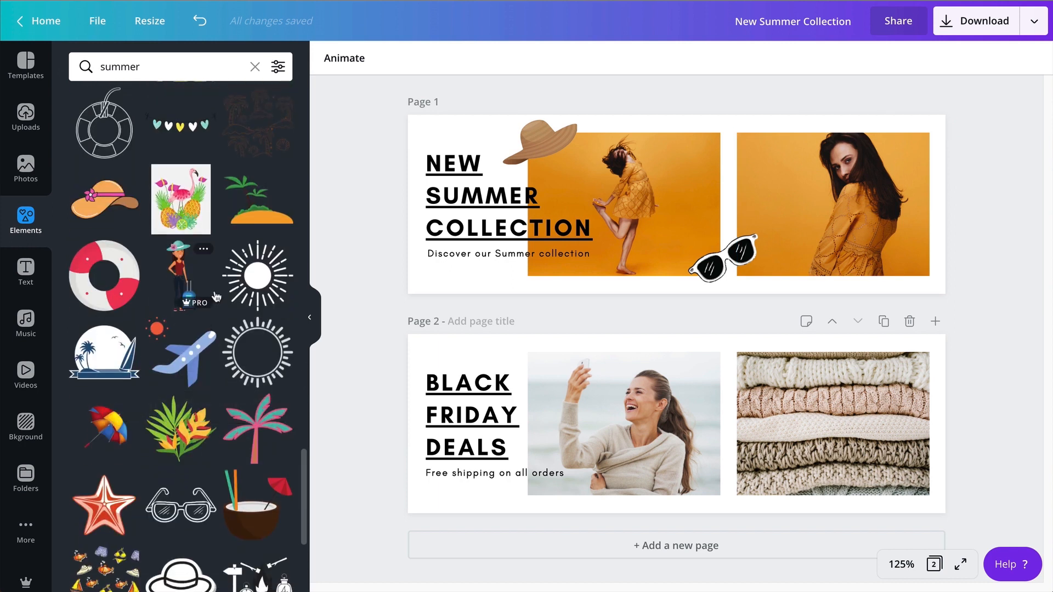
click(263, 445)
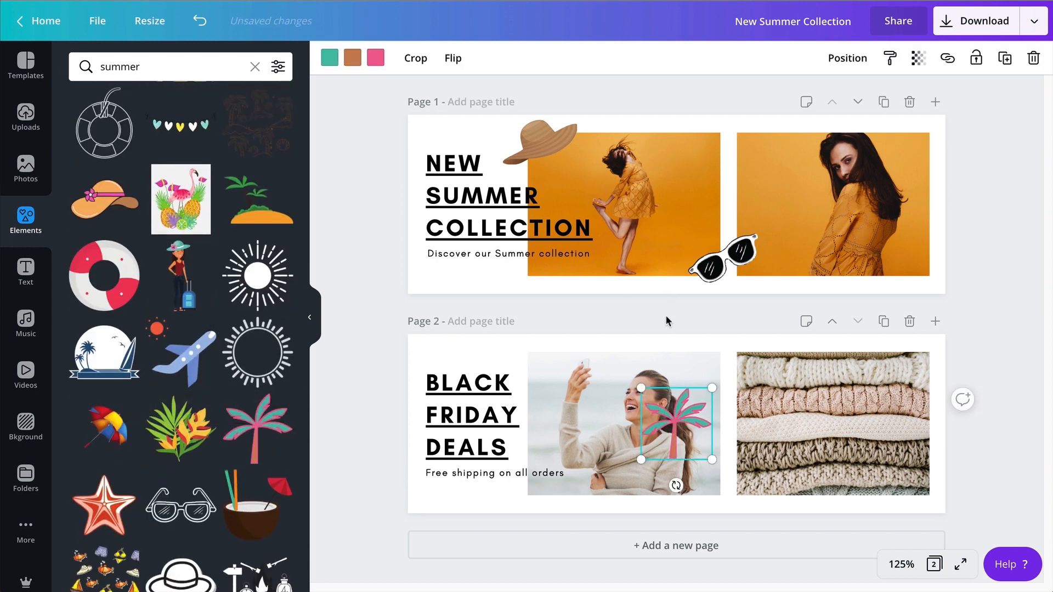
drag(678, 444, 910, 279)
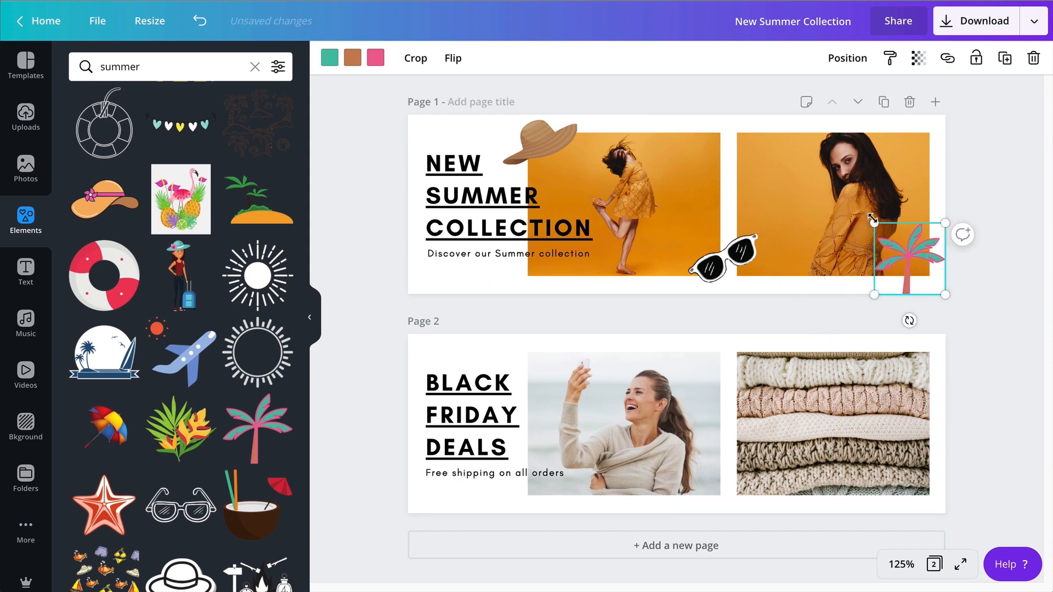
drag(873, 219, 893, 255)
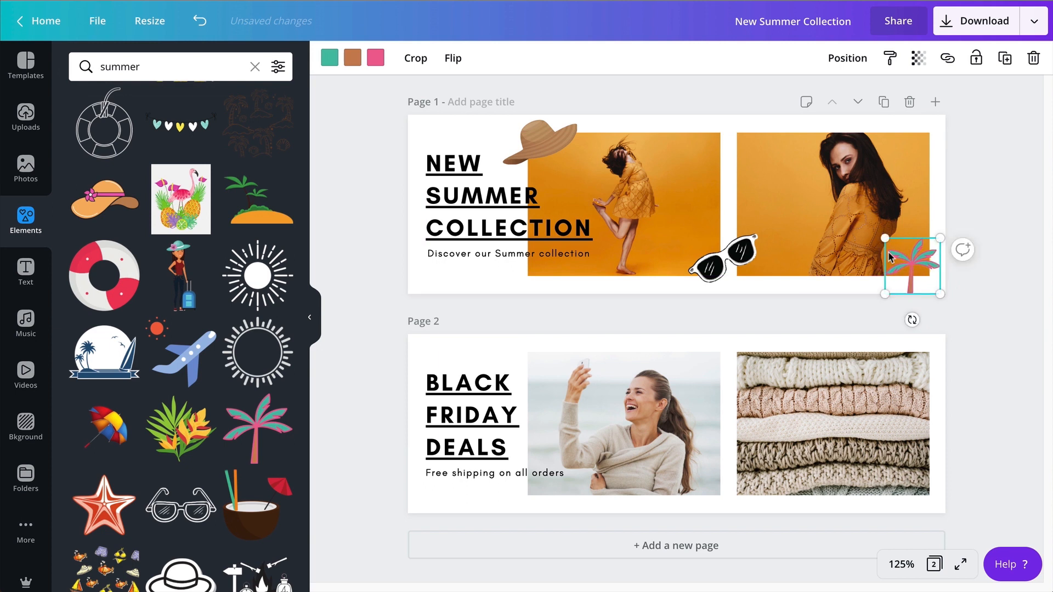
key(Delete)
Add the outlined watermelon slice to page 1, shrunk and placed over the lower-right corner of the right-hand photo.
scroll(231, 476, down, 8)
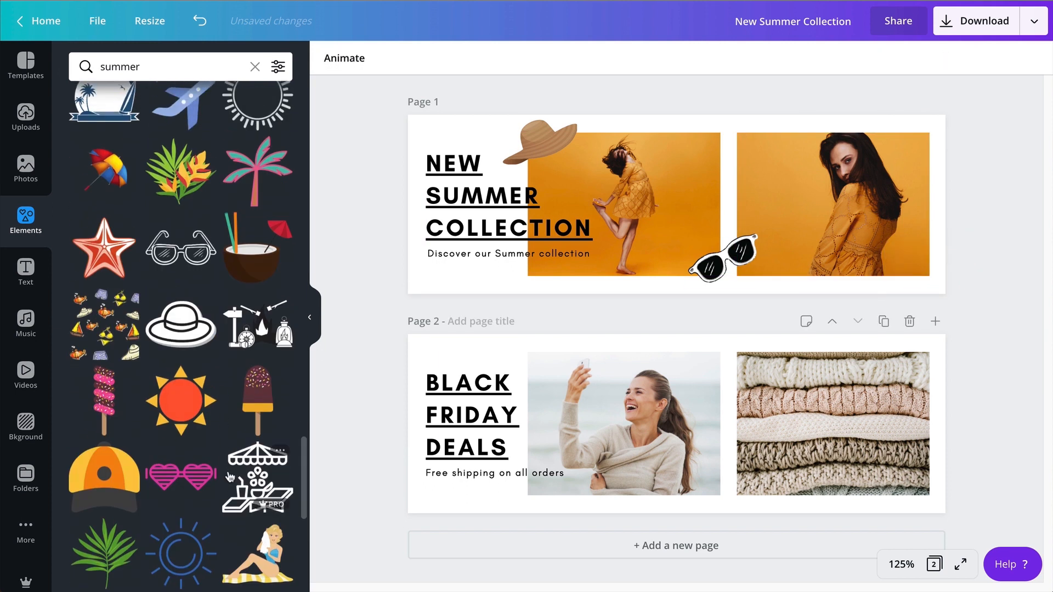
scroll(231, 476, down, 10)
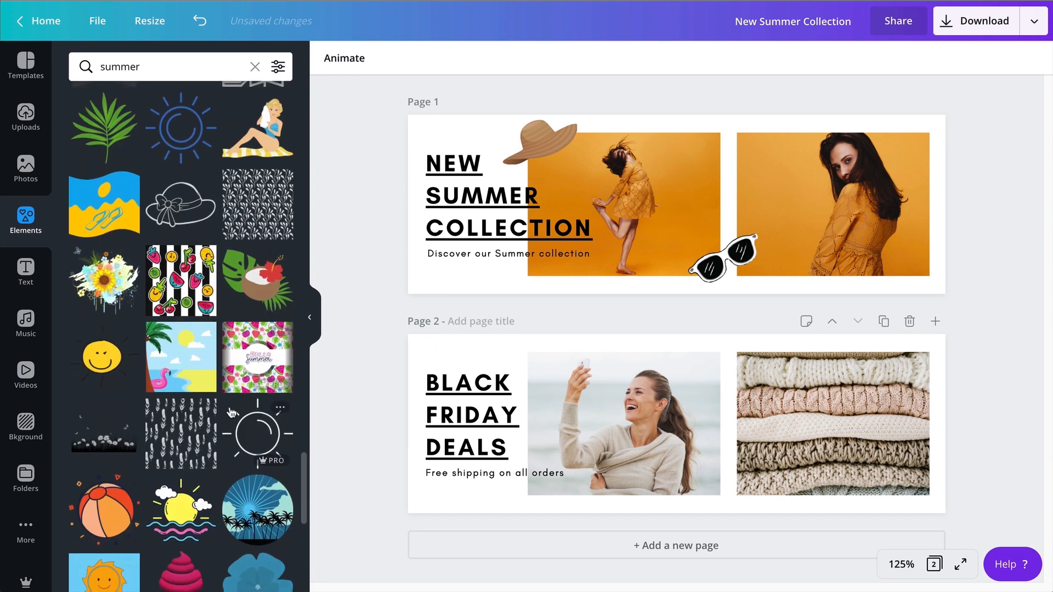
scroll(230, 414, down, 7)
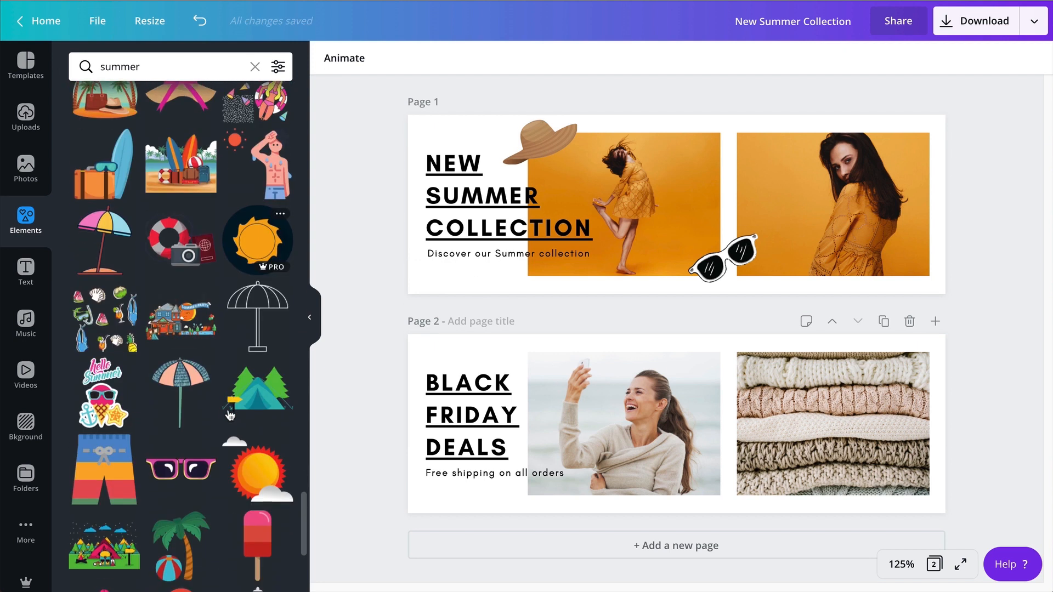
scroll(230, 415, down, 9)
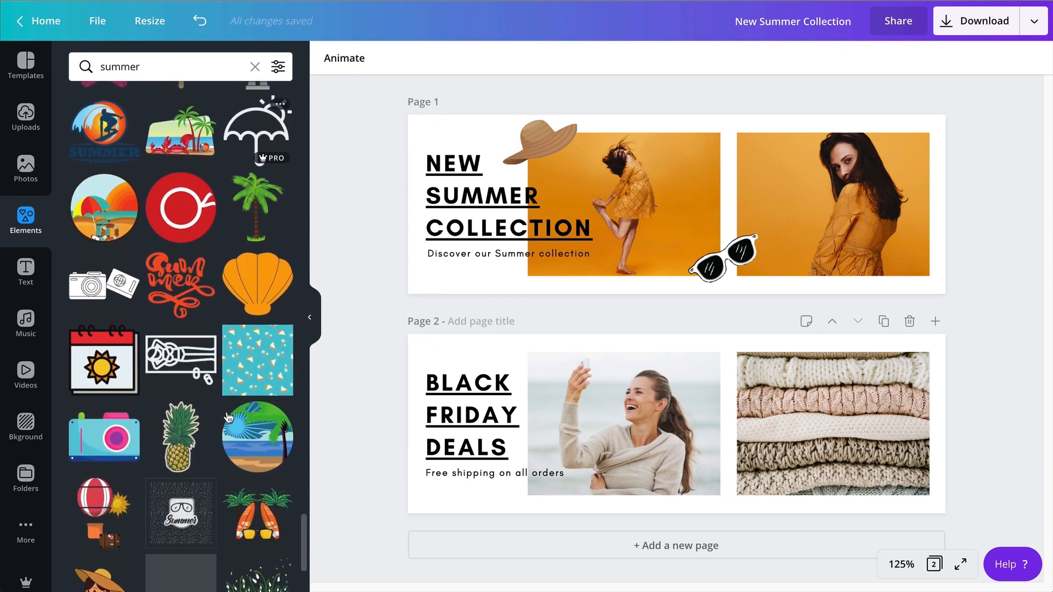
scroll(229, 418, down, 9)
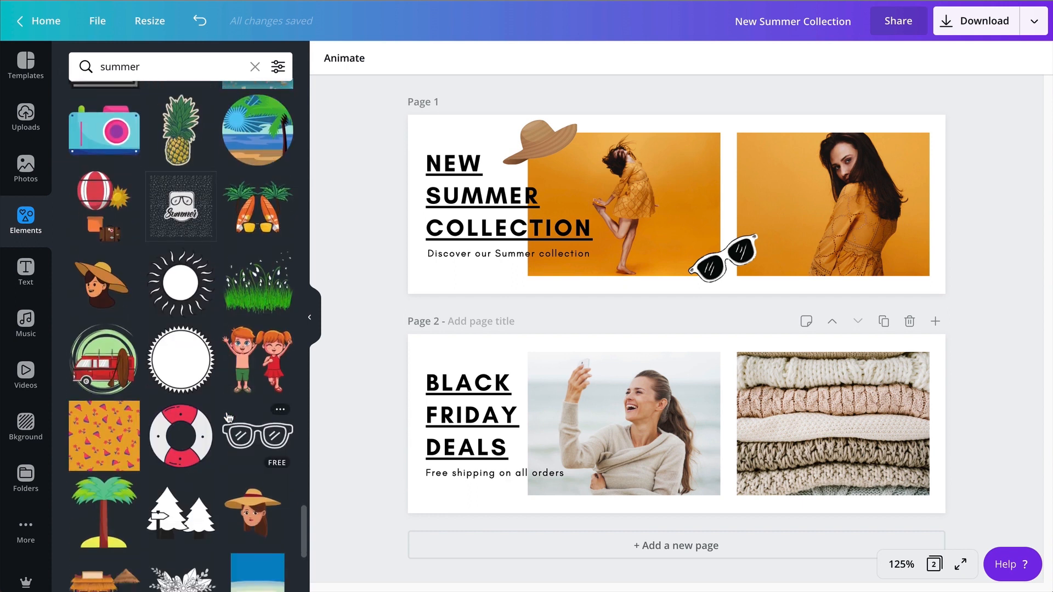
scroll(228, 419, down, 4)
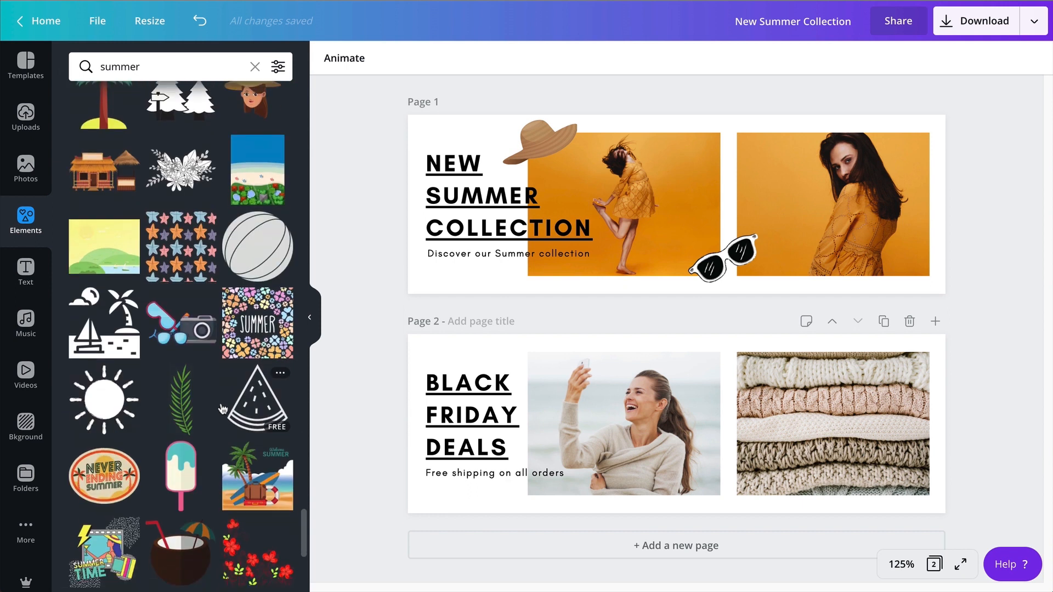
scroll(223, 409, down, 2)
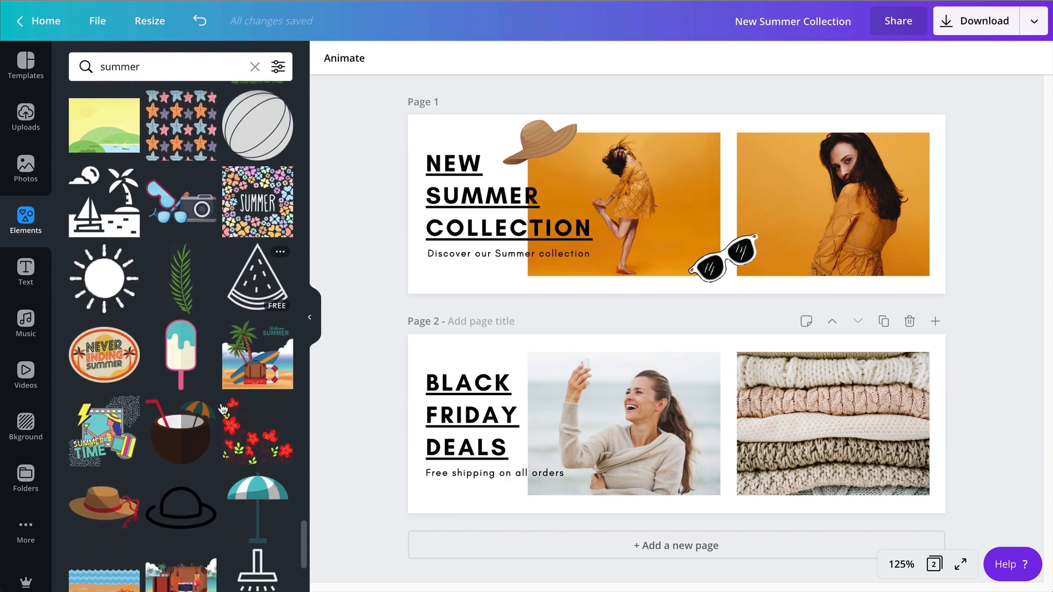
click(253, 281)
drag(807, 314, 922, 255)
drag(882, 218, 925, 315)
click(980, 319)
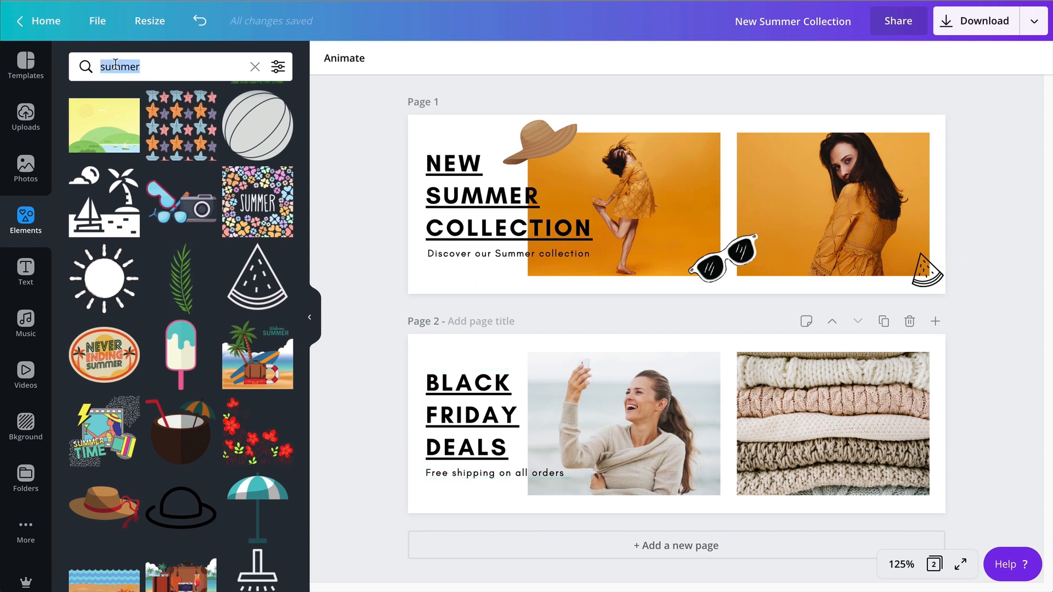
Search the elements for "deal" and look through the results for a Black Friday graphic.
text(deal)
key(Return)
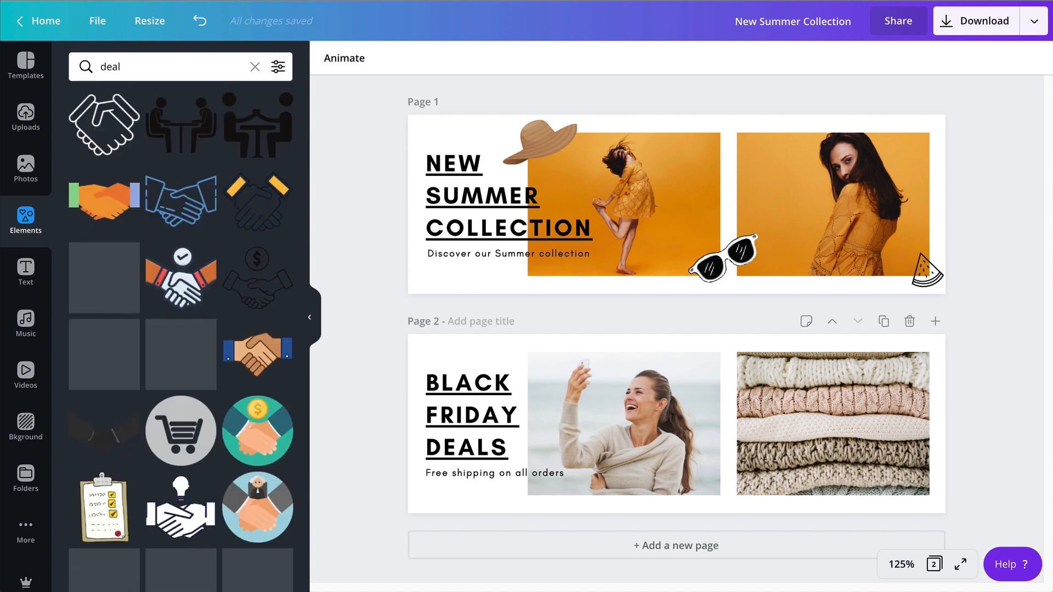
scroll(110, 291, down, 5)
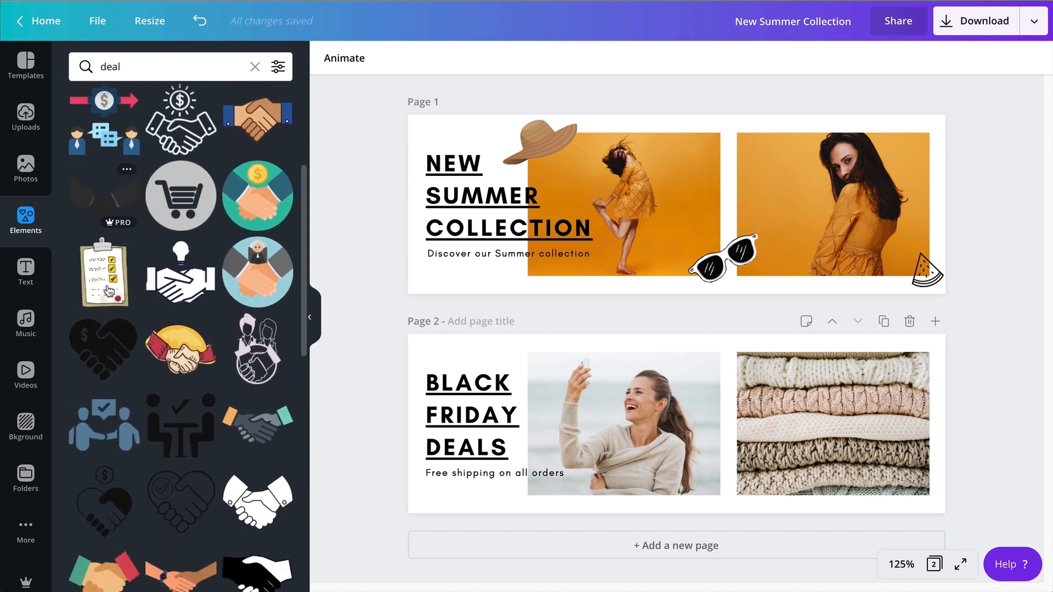
scroll(110, 291, down, 10)
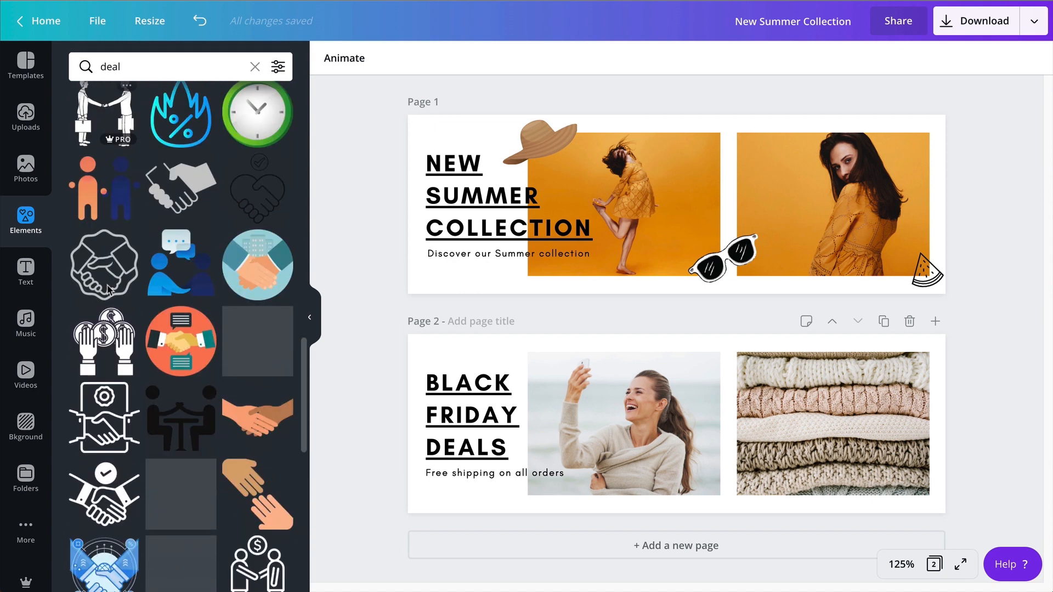
scroll(108, 289, down, 6)
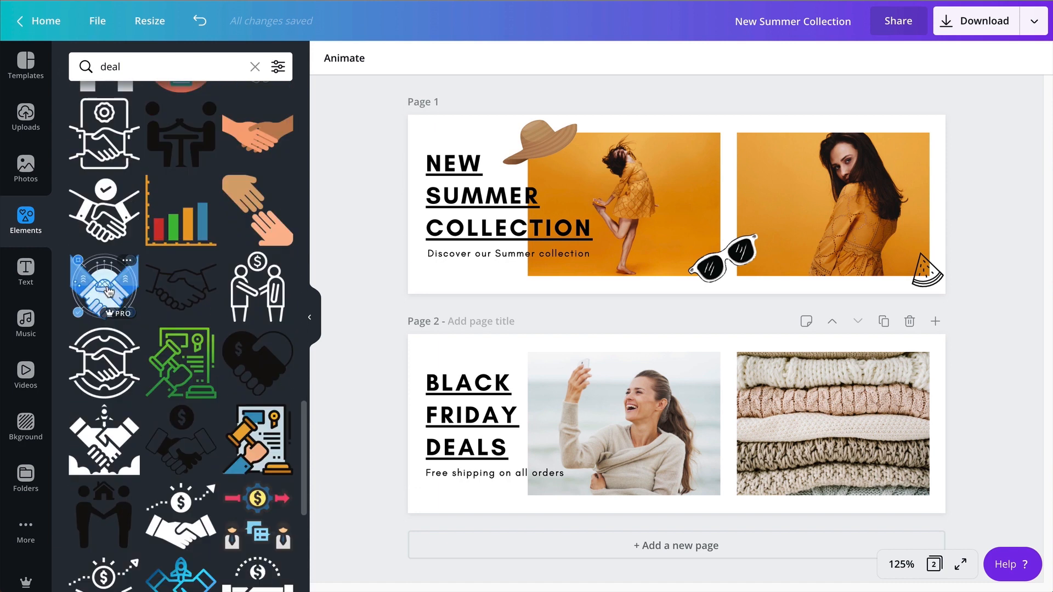
scroll(108, 289, down, 4)
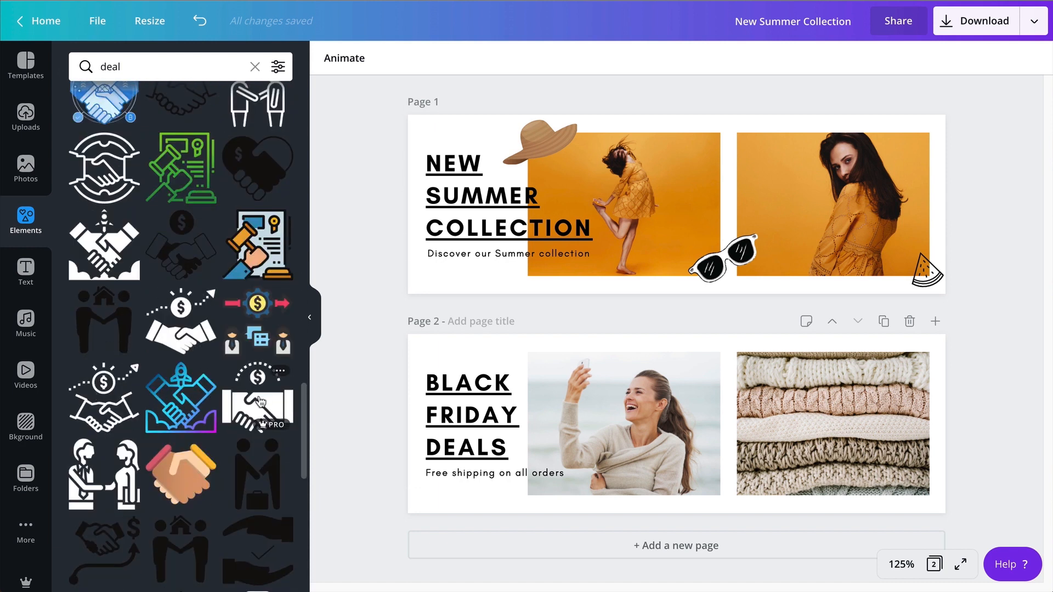
scroll(260, 402, down, 10)
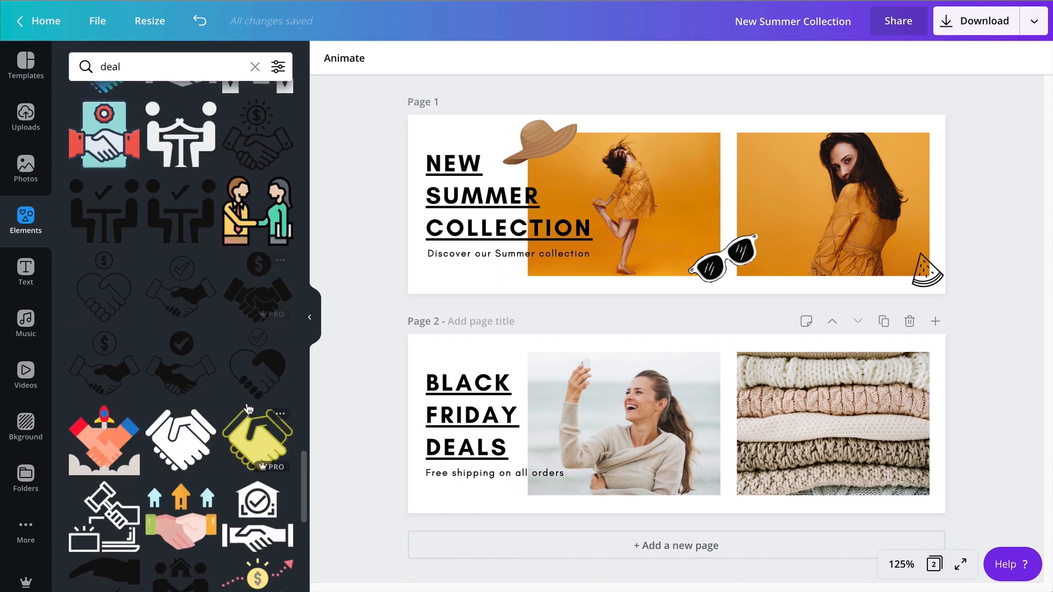
scroll(247, 409, down, 2)
scroll(245, 404, up, 8)
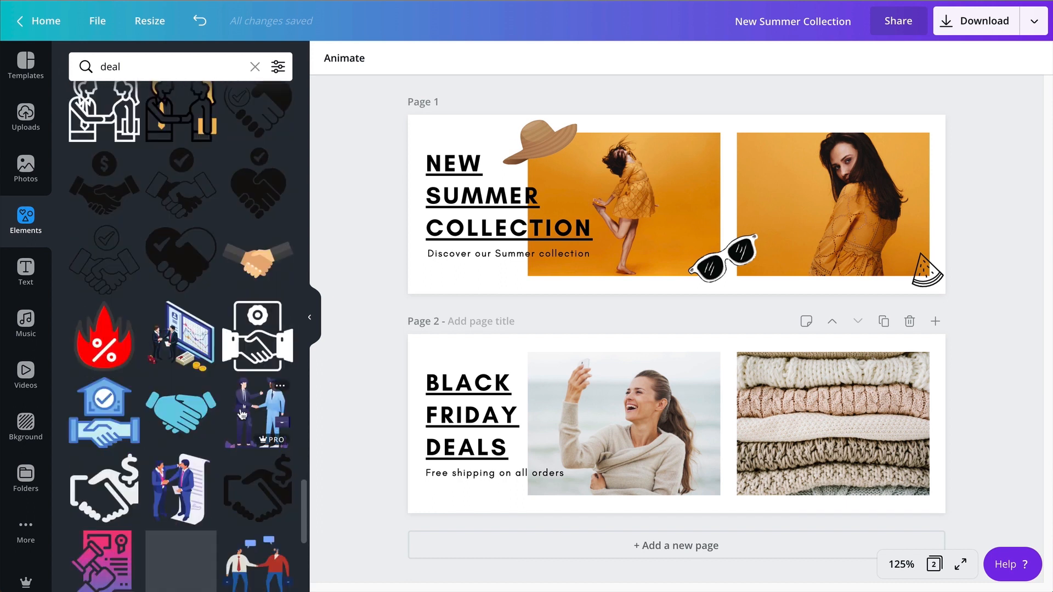
scroll(200, 332, up, 5)
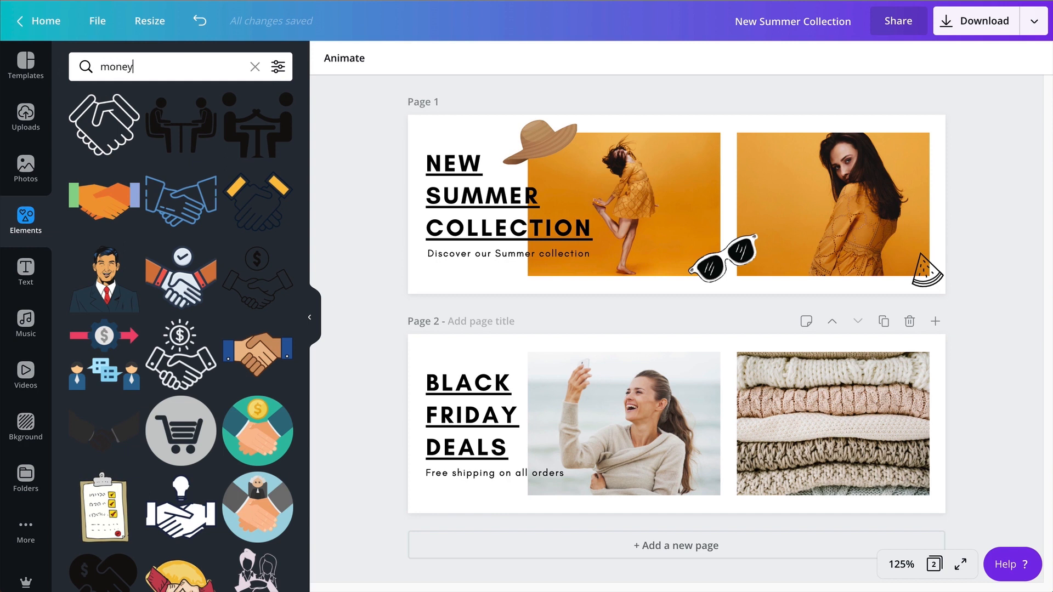
Search the elements for "money" and add the red dollar price tag to page 2, across the upper gap between the photos.
key(Return)
scroll(187, 321, down, 5)
click(183, 312)
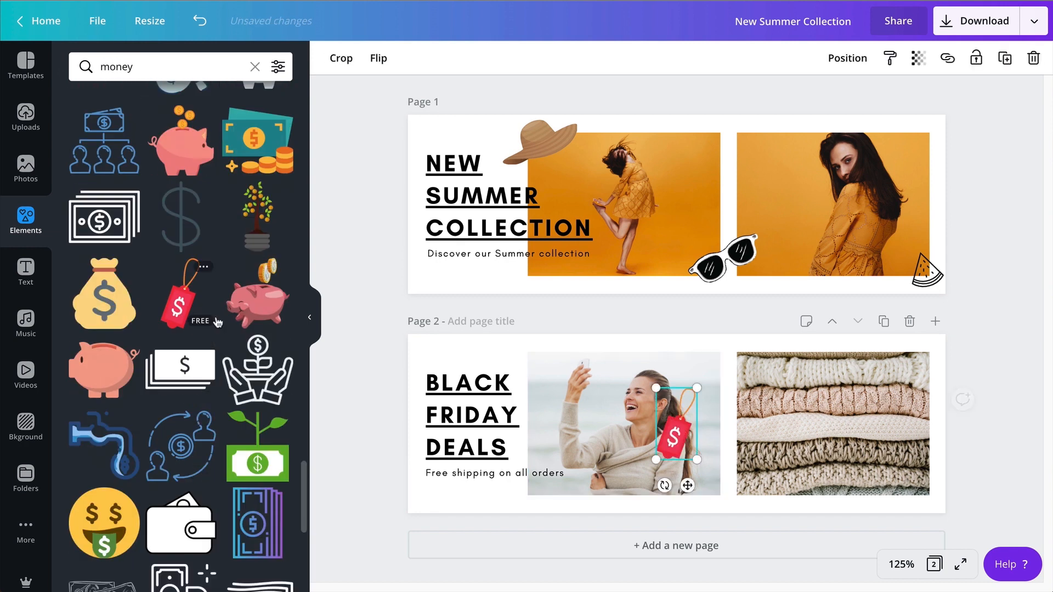
drag(676, 431, 723, 403)
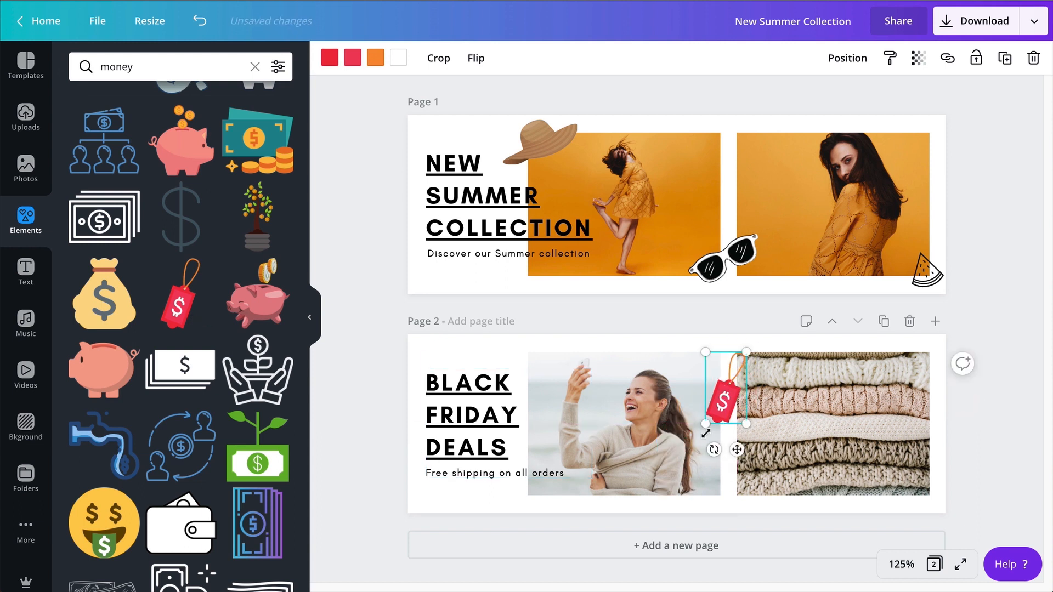
Copy the style of the page 1 sunglasses onto the red price tag on page 2.
click(728, 277)
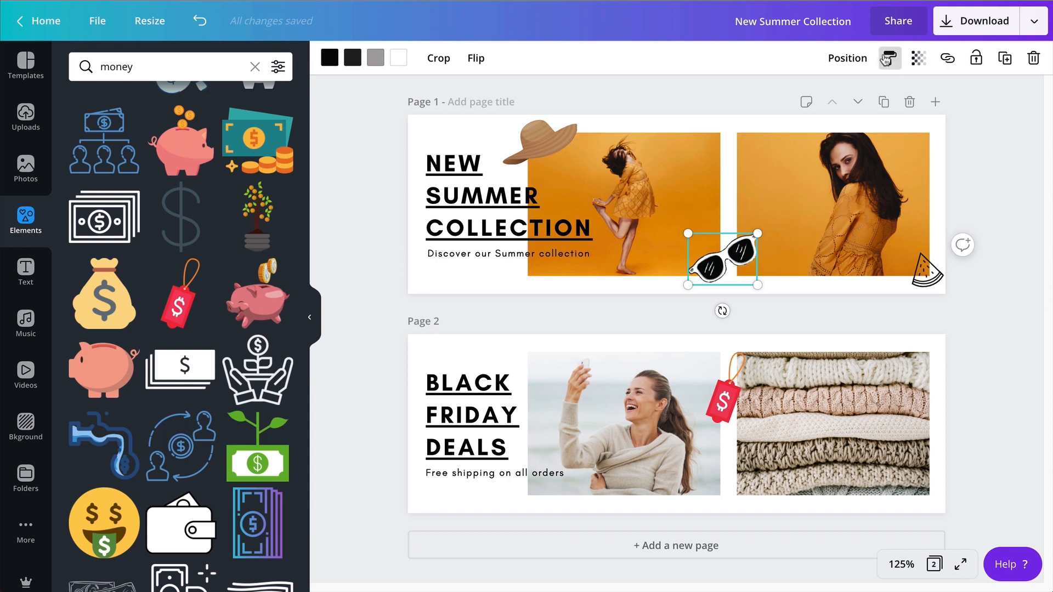
click(724, 400)
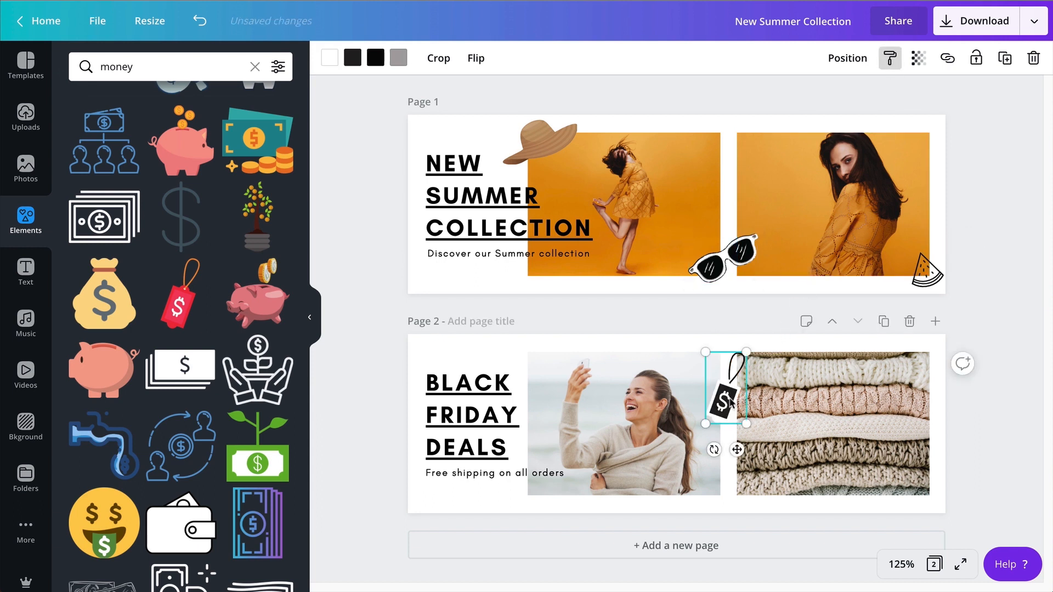
click(691, 461)
click(740, 461)
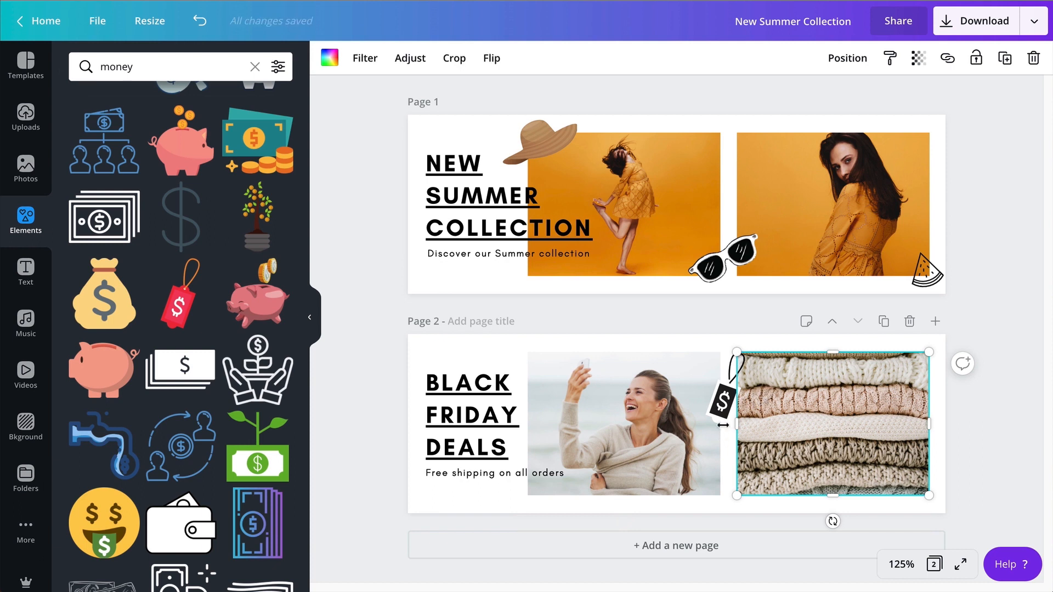
Move the price tag to the lower gap between page 2's photos and rotate it counter-clockwise so it hangs toward the sweaters.
drag(724, 397, 719, 469)
drag(708, 521, 776, 526)
drag(725, 470, 727, 479)
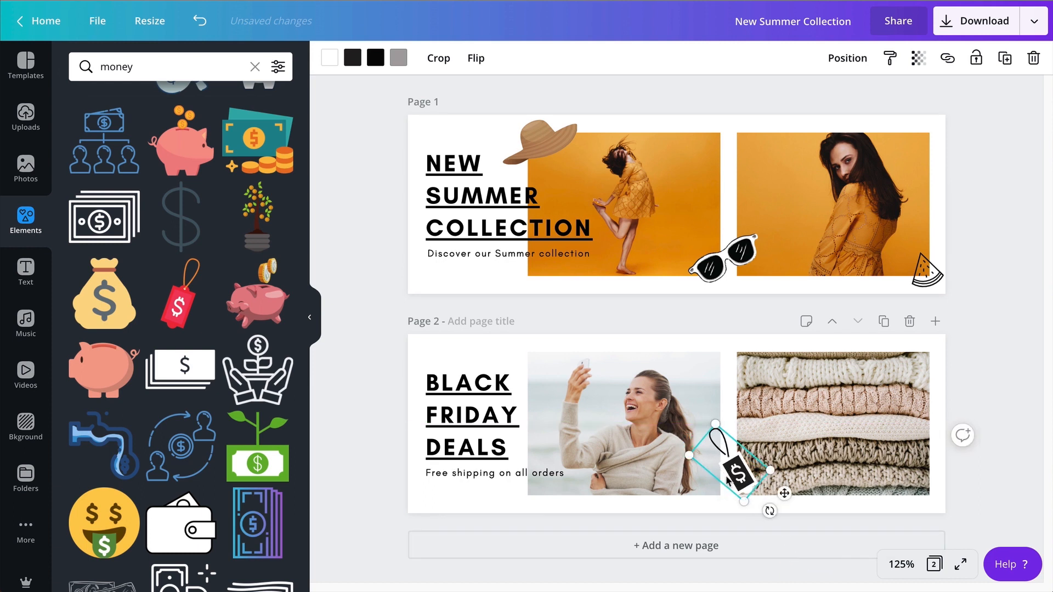
Bring the laughing woman photo on page 2 forward, in front of the price tag's string.
click(695, 421)
click(848, 58)
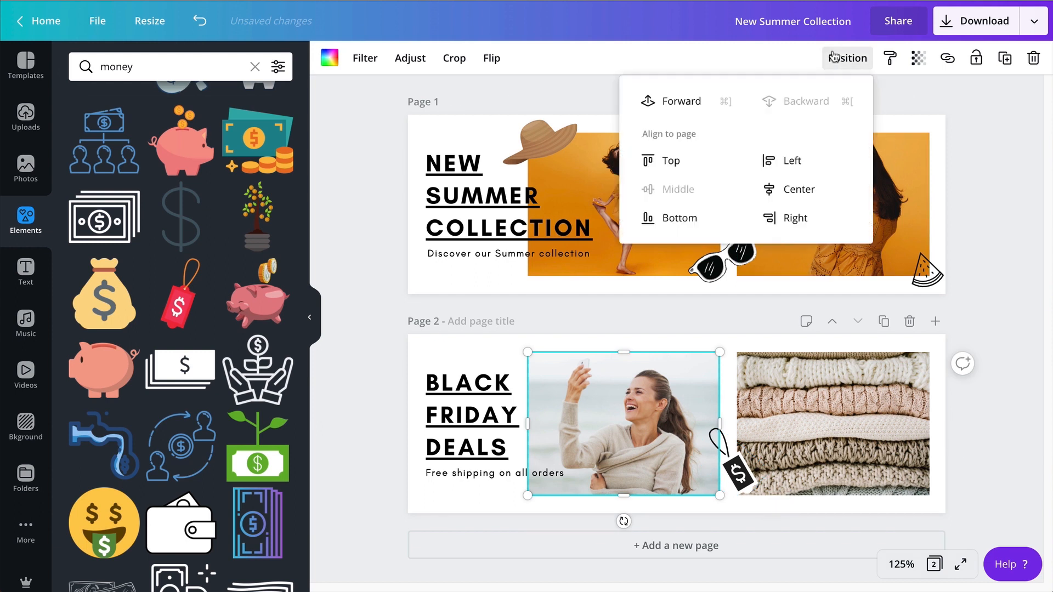
click(662, 107)
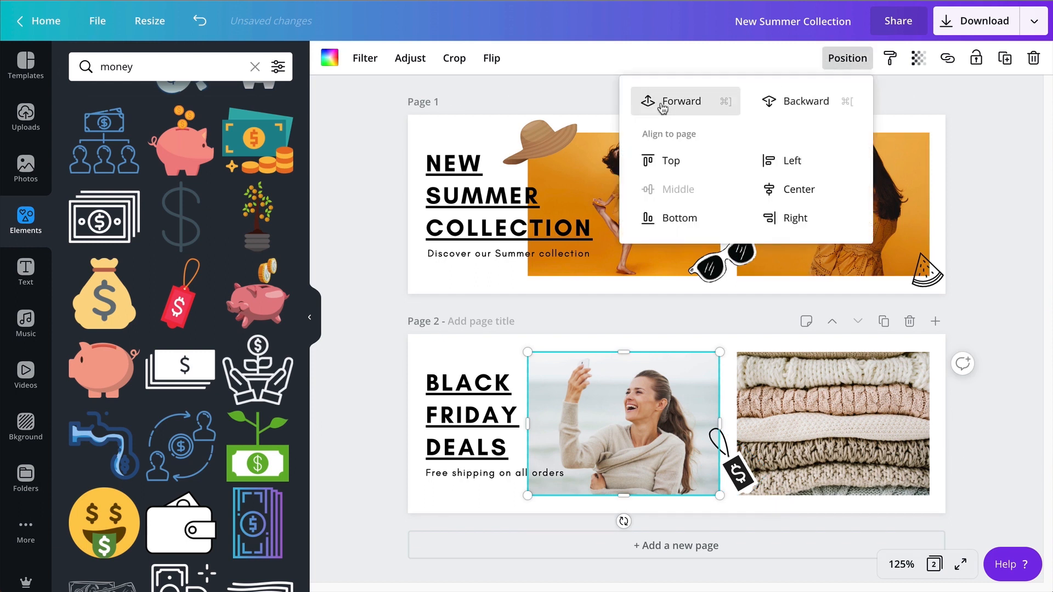
click(867, 433)
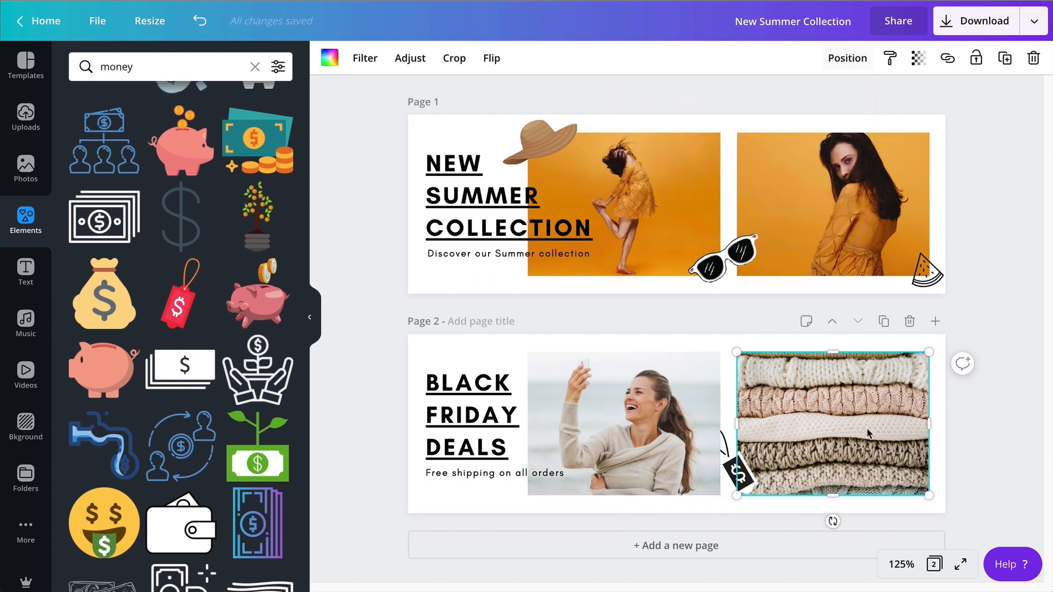
click(694, 379)
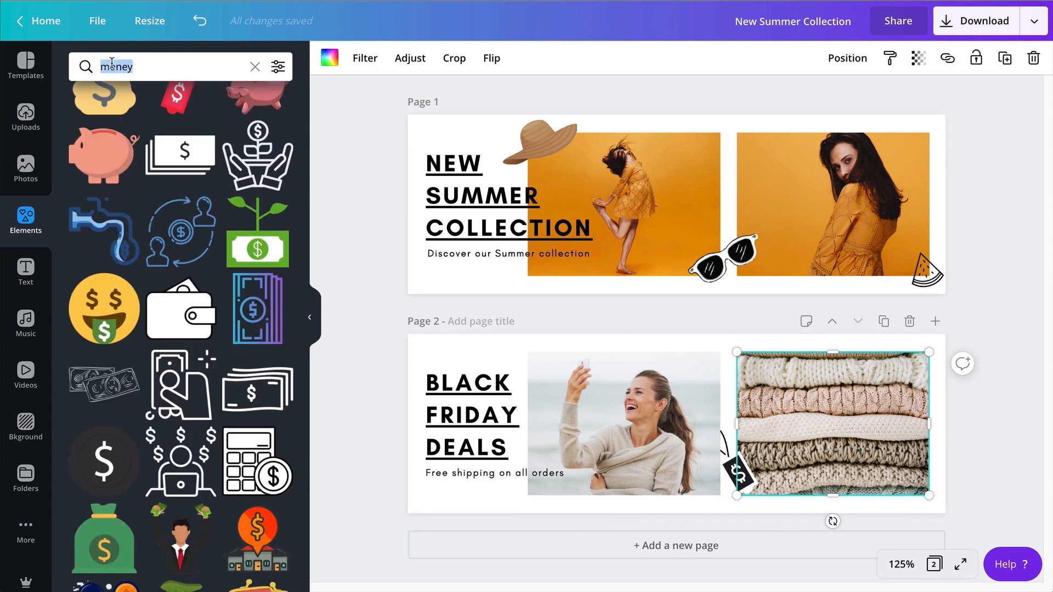
Search the elements for "shopping" and add the red heart shopping bag to page 2, at the sweater photo's lower-right corner.
text(sh)
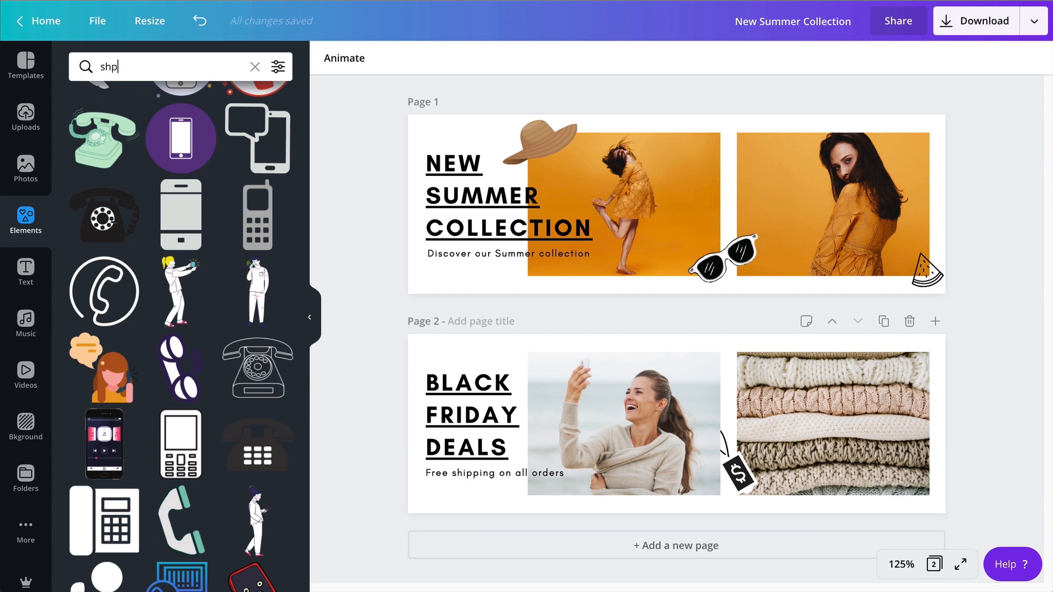
text(opping)
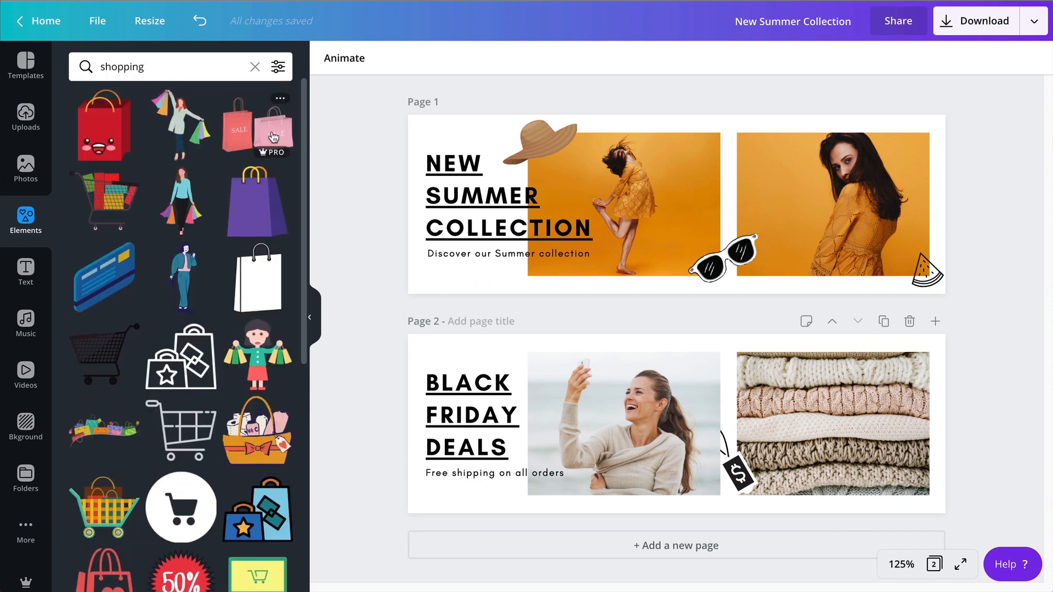
scroll(208, 264, down, 5)
scroll(229, 310, up, 3)
scroll(229, 309, up, 3)
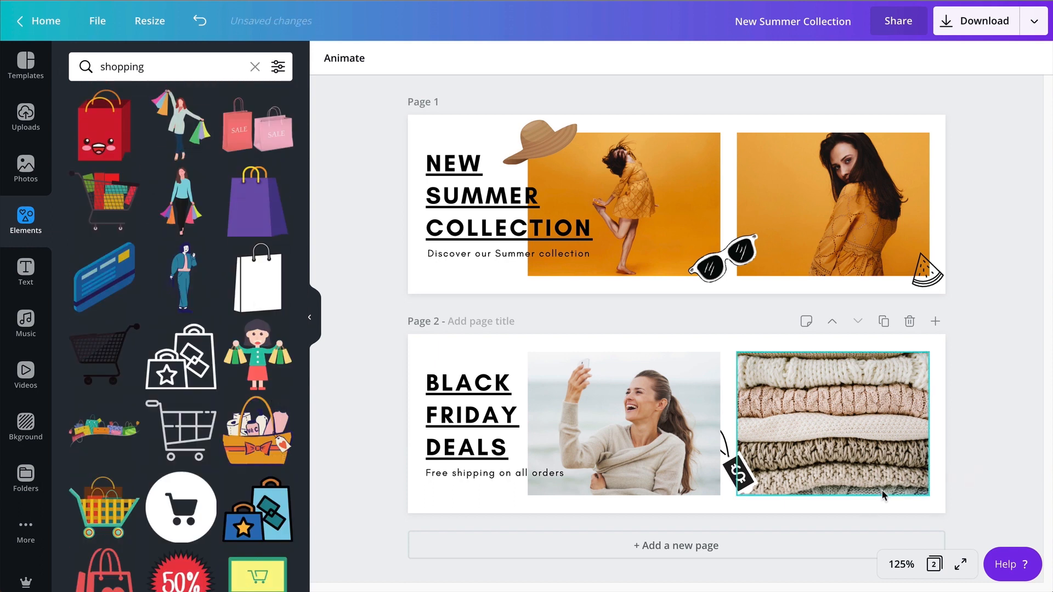
scroll(229, 310, down, 2)
click(105, 485)
drag(839, 413, 895, 463)
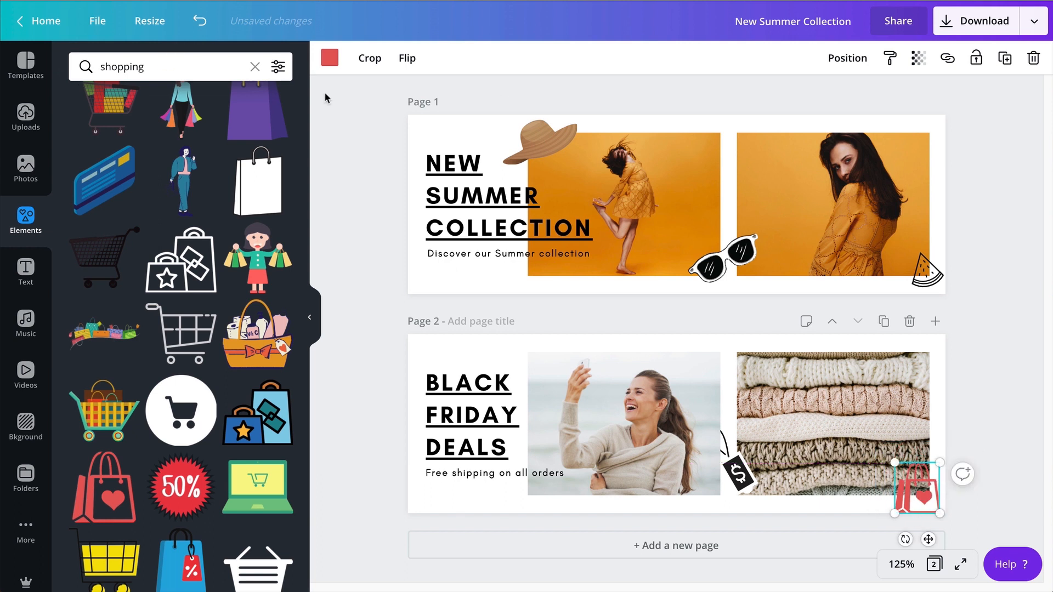
Recolour the shopping bag black and move it to the upper gap between page 2's photos, tilted slightly clockwise.
click(328, 60)
click(83, 200)
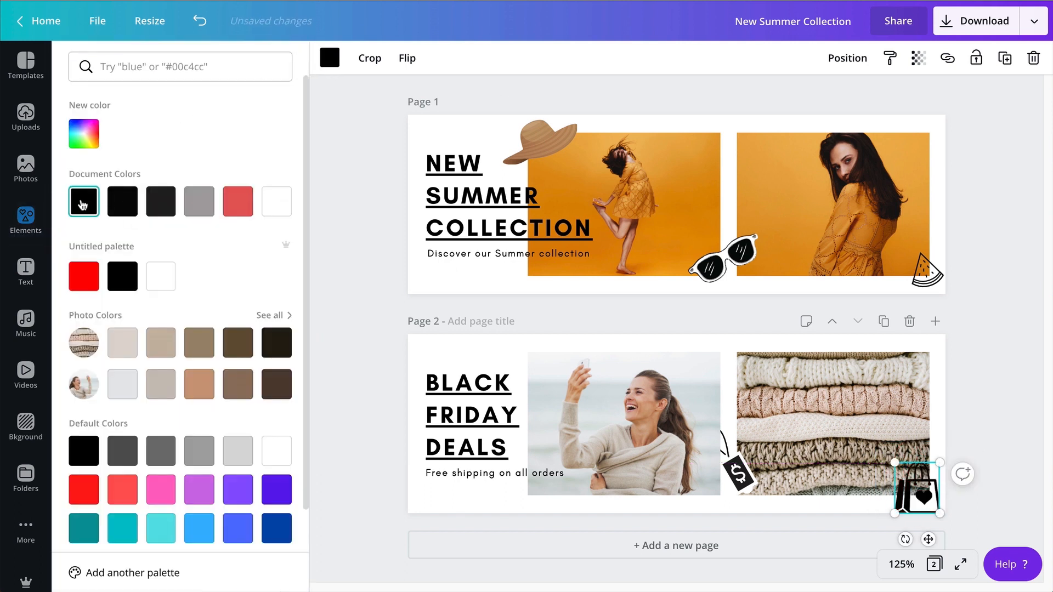
drag(933, 490, 547, 362)
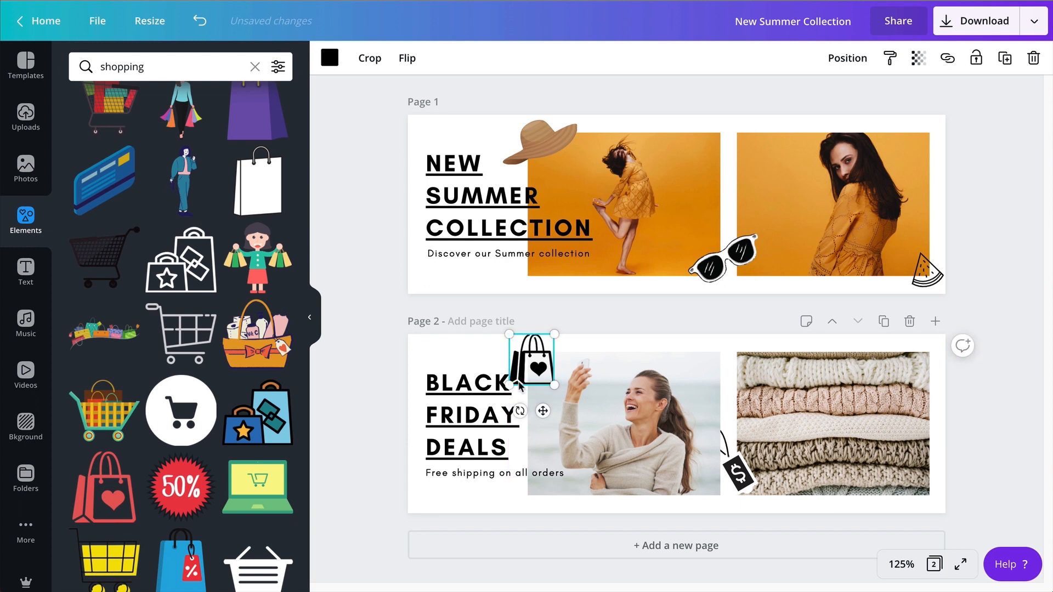
drag(519, 410, 709, 404)
Move the price tag to the upper-left corner of page 2's woman photo and bring it forward.
drag(735, 469, 516, 357)
click(850, 64)
click(683, 101)
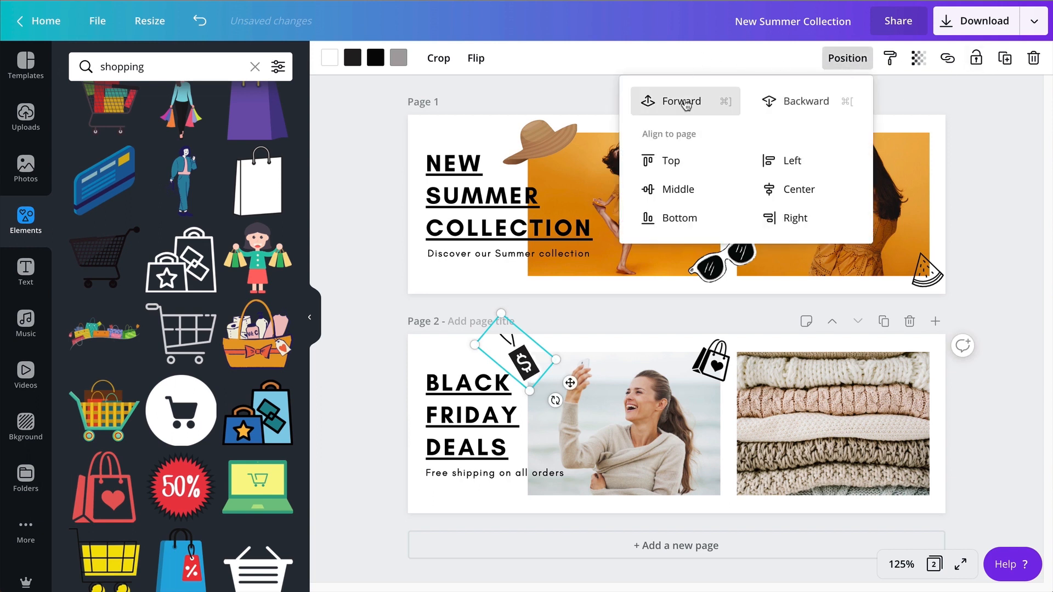
click(753, 375)
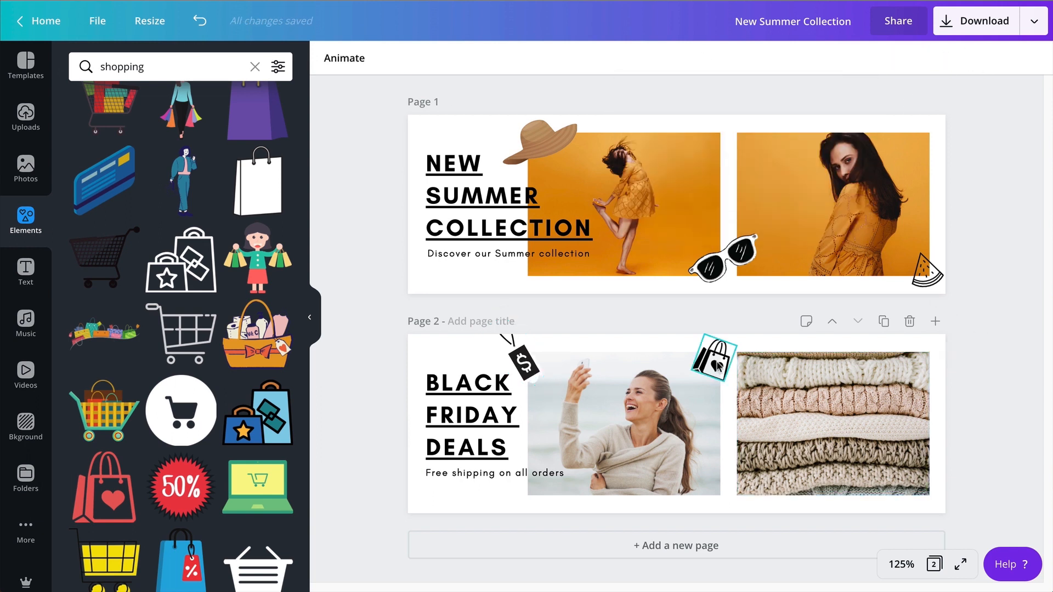
Move the black shopping bag down to the lower gap between page 2's photos.
drag(717, 368, 723, 467)
drag(722, 473, 723, 478)
click(740, 359)
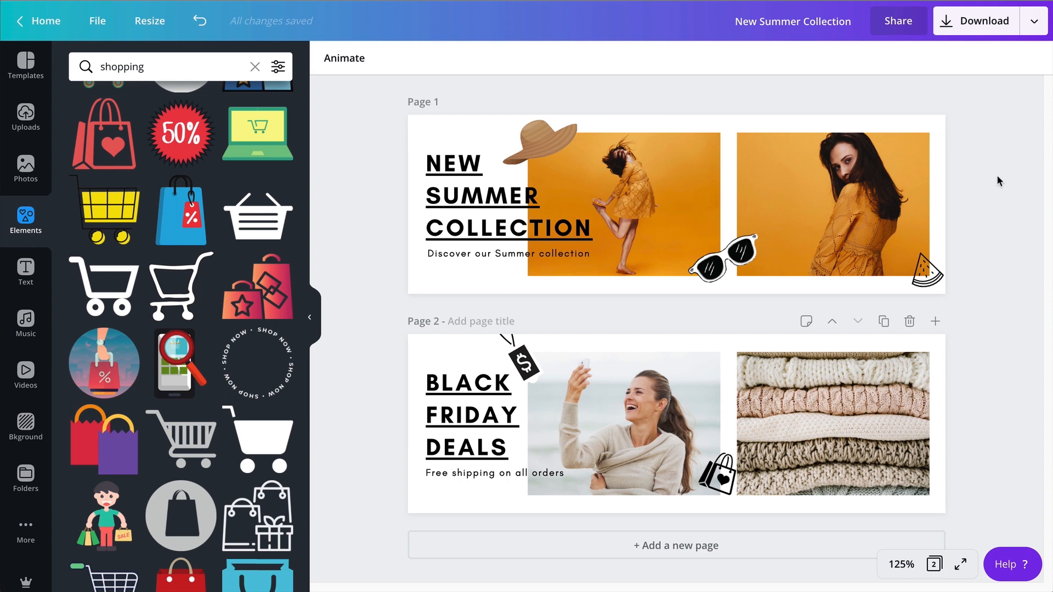
click(930, 357)
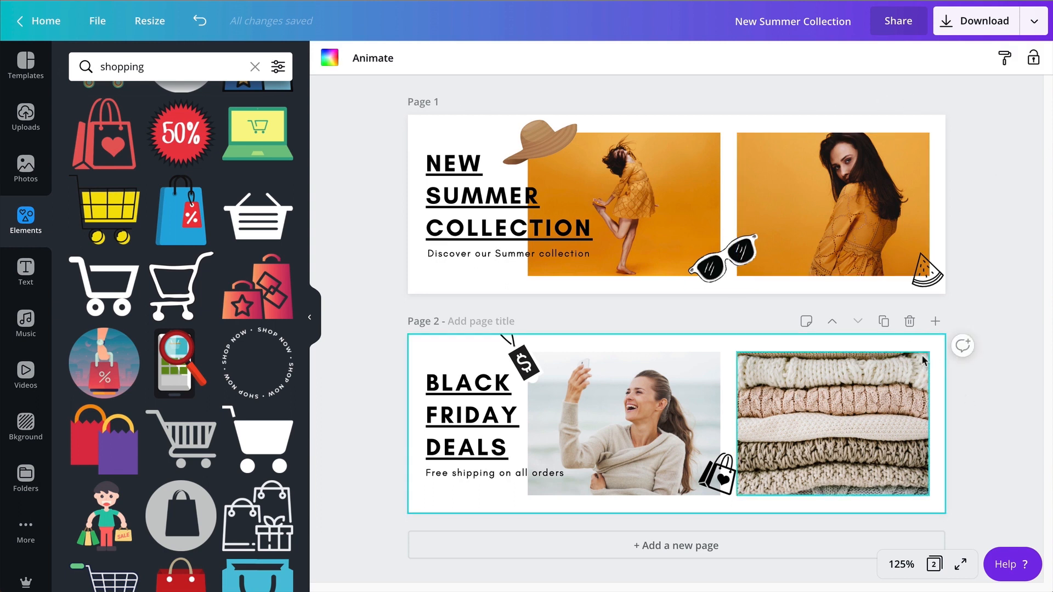
scroll(181, 329, down, 9)
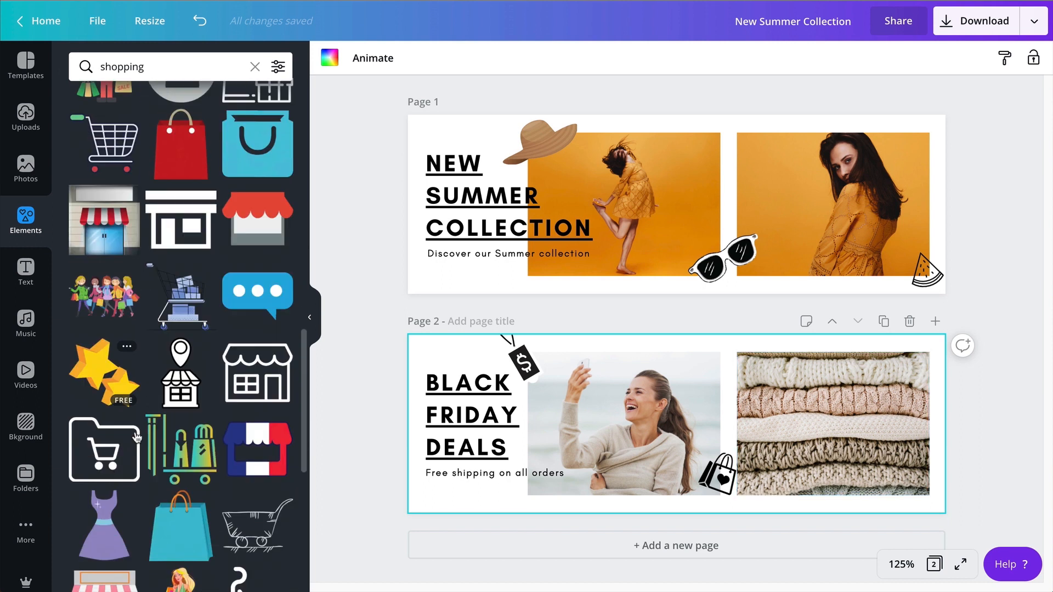
click(806, 126)
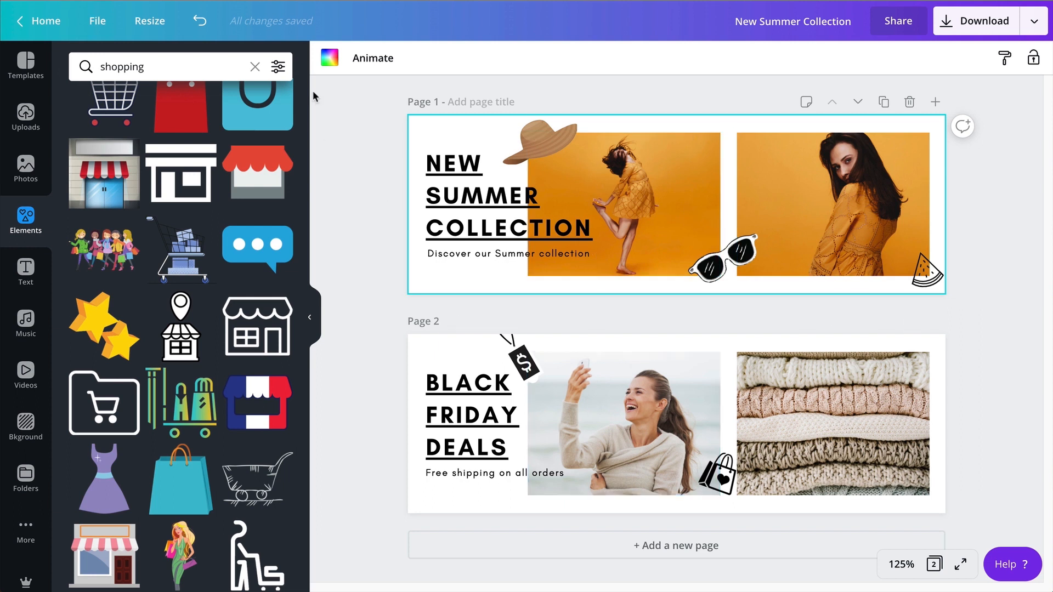
click(329, 57)
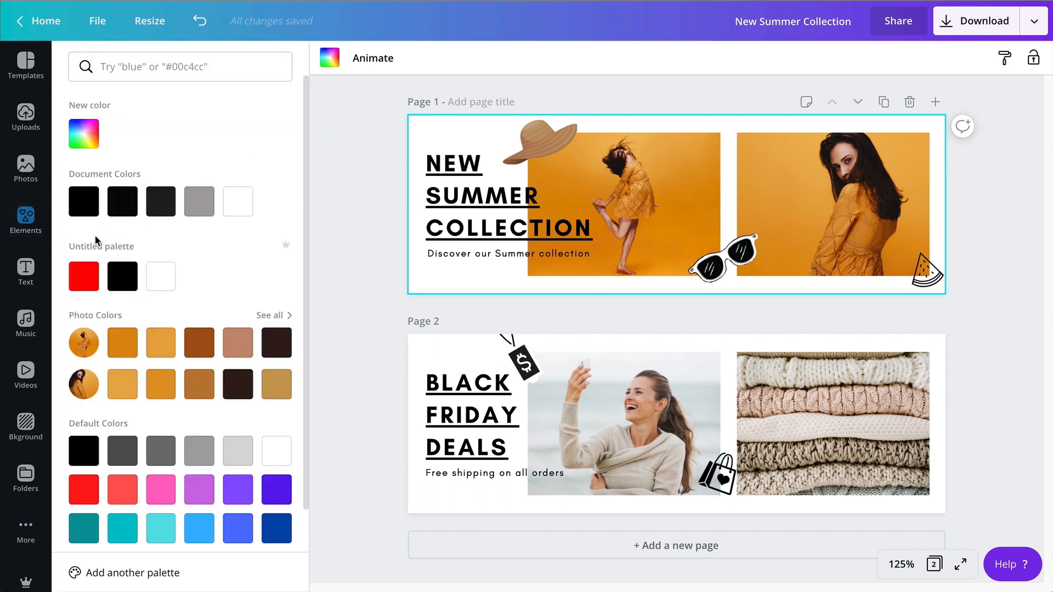
scroll(120, 339, down, 1)
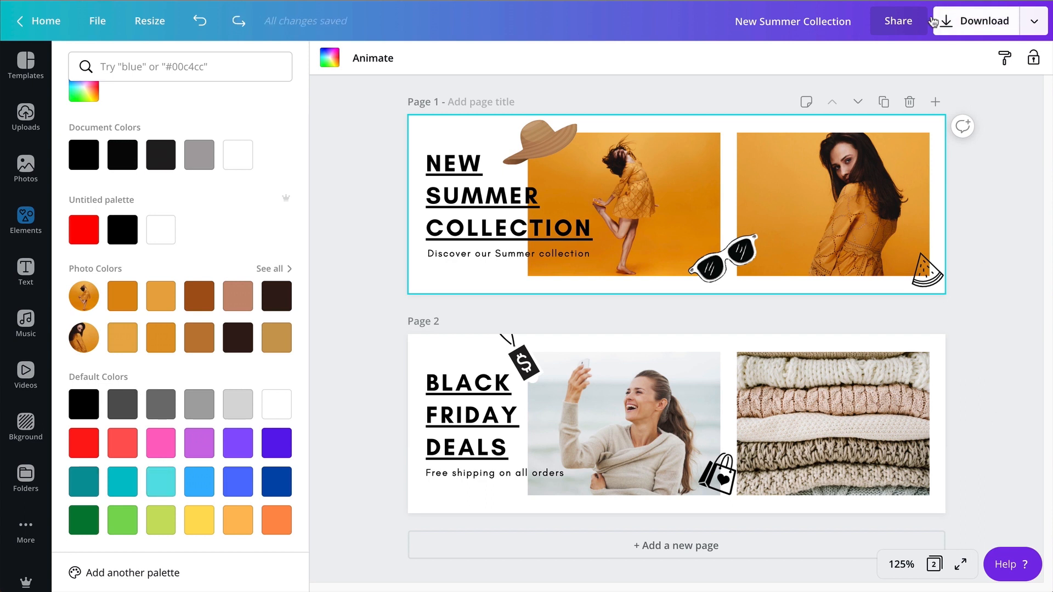
Download all pages of the design as PNG at size 1.
click(941, 24)
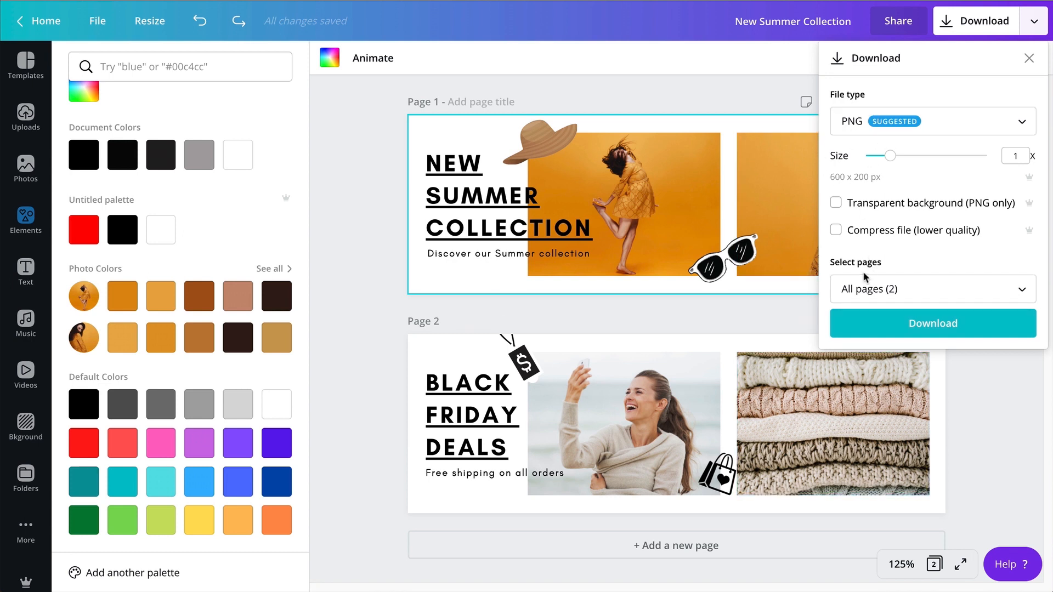
click(905, 326)
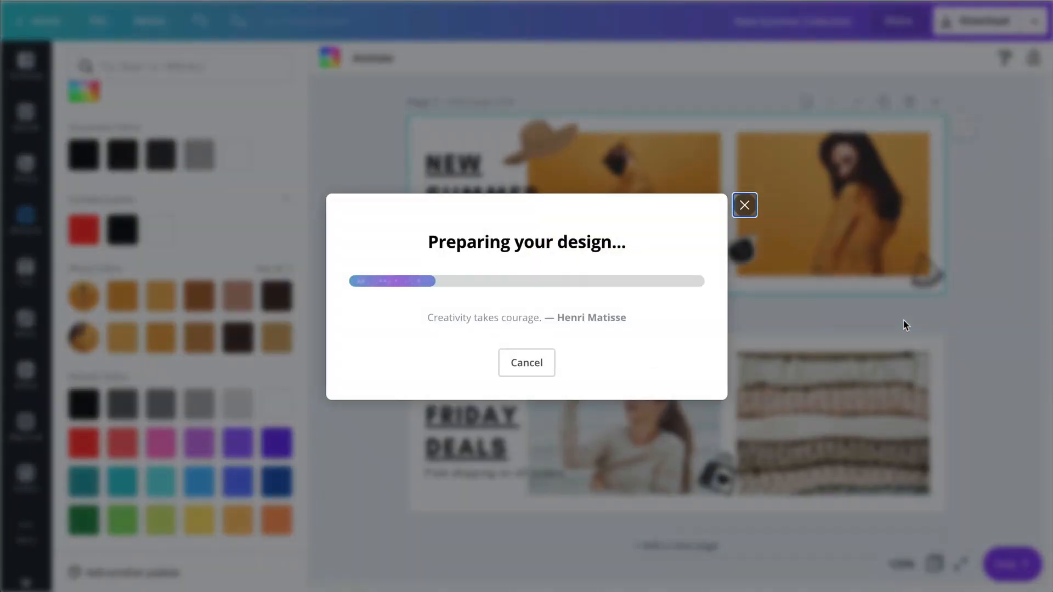